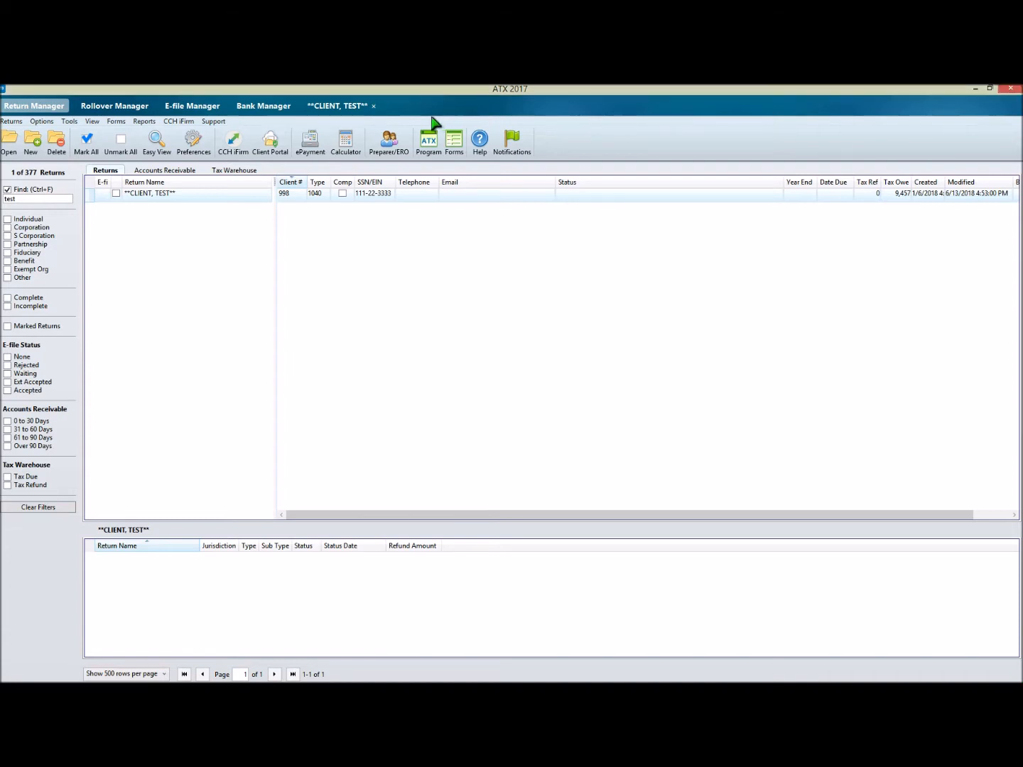
Step: Review the Client Communication preferences, from the federal and state letter options down to the paragraph selection for the Federal Client Letter
left_click(195, 143)
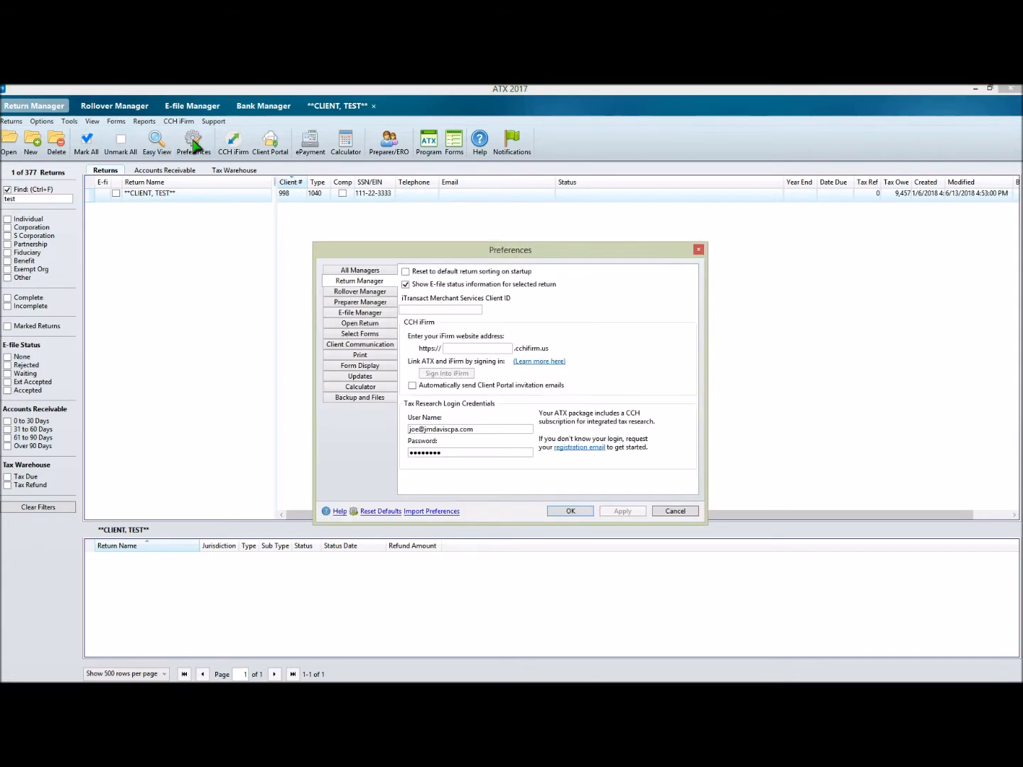
left_click(370, 345)
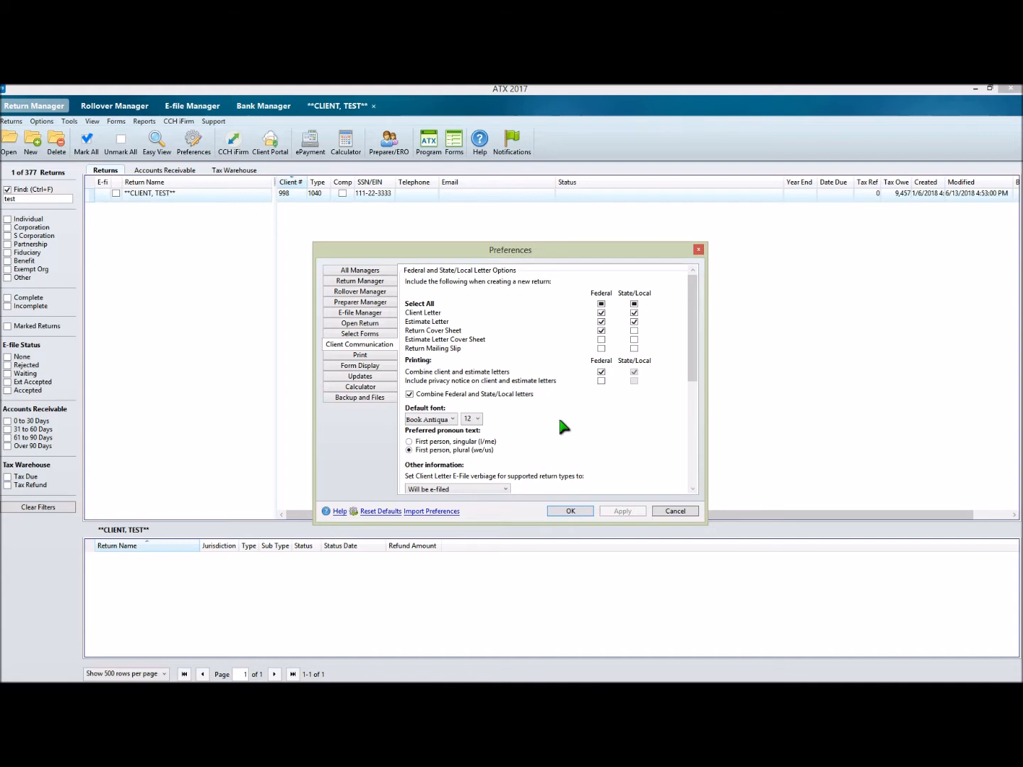
scroll(559, 416, "down", 2)
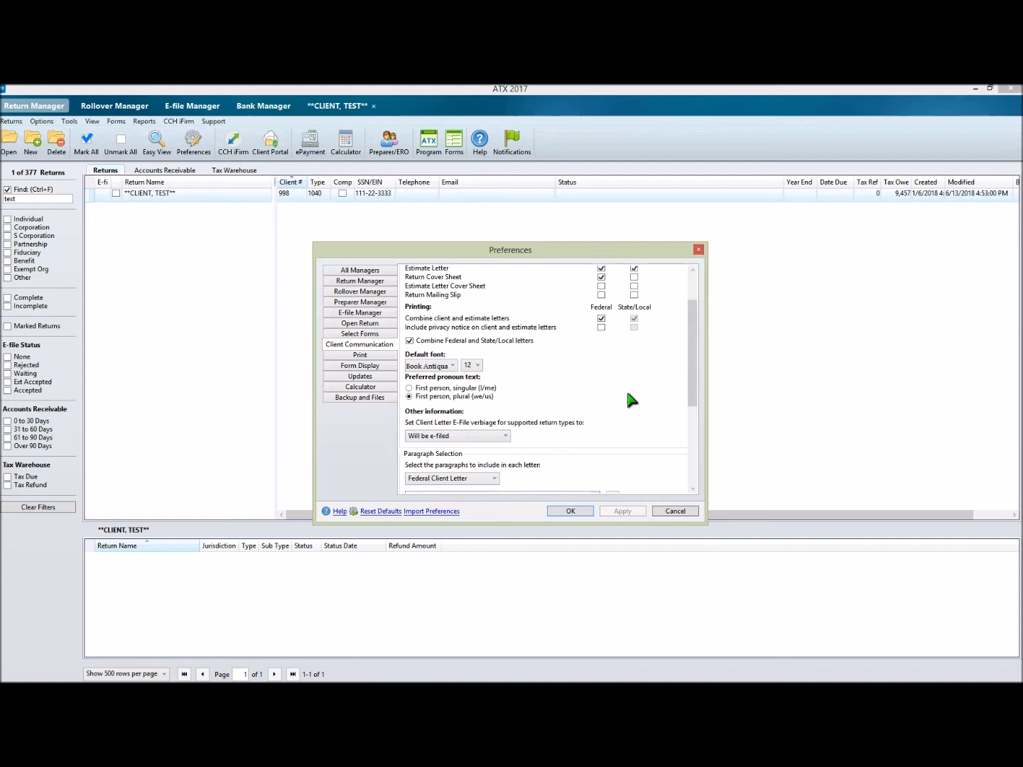
scroll(690, 381, "down", 3)
left_click_drag(693, 391, 692, 441)
mouse_move(596, 358)
left_mouse_down()
mouse_move(598, 420)
mouse_move(603, 355)
left_mouse_up()
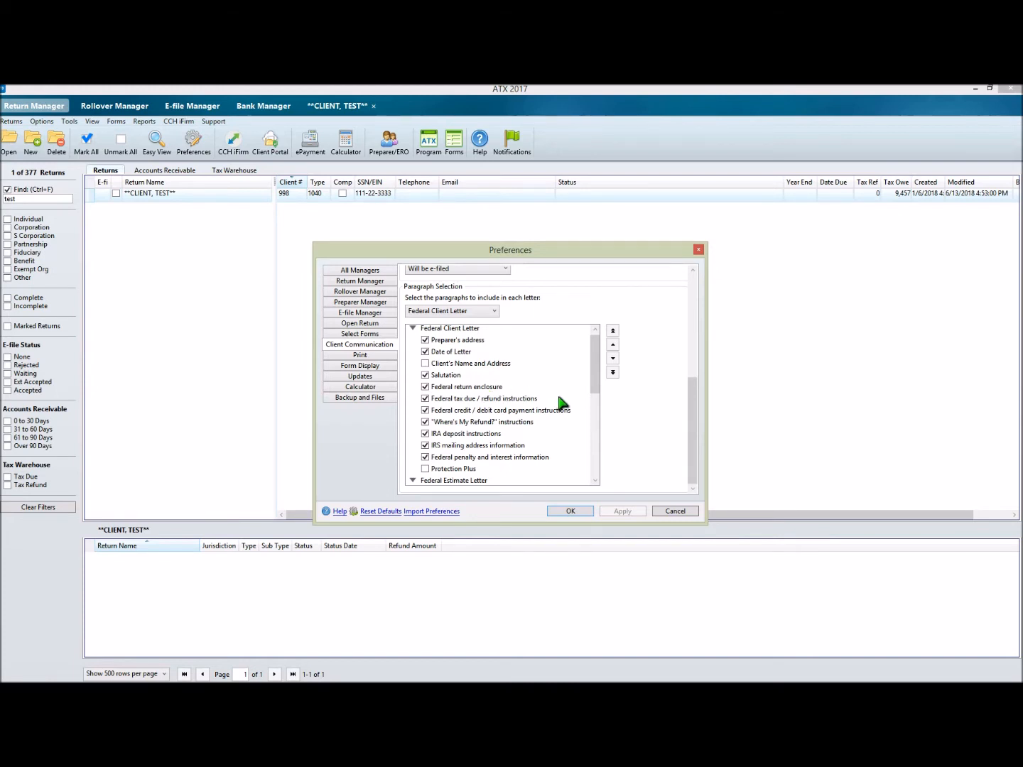
scroll(557, 404, "down", 1)
scroll(558, 404, "down", 2)
scroll(557, 403, "down", 4)
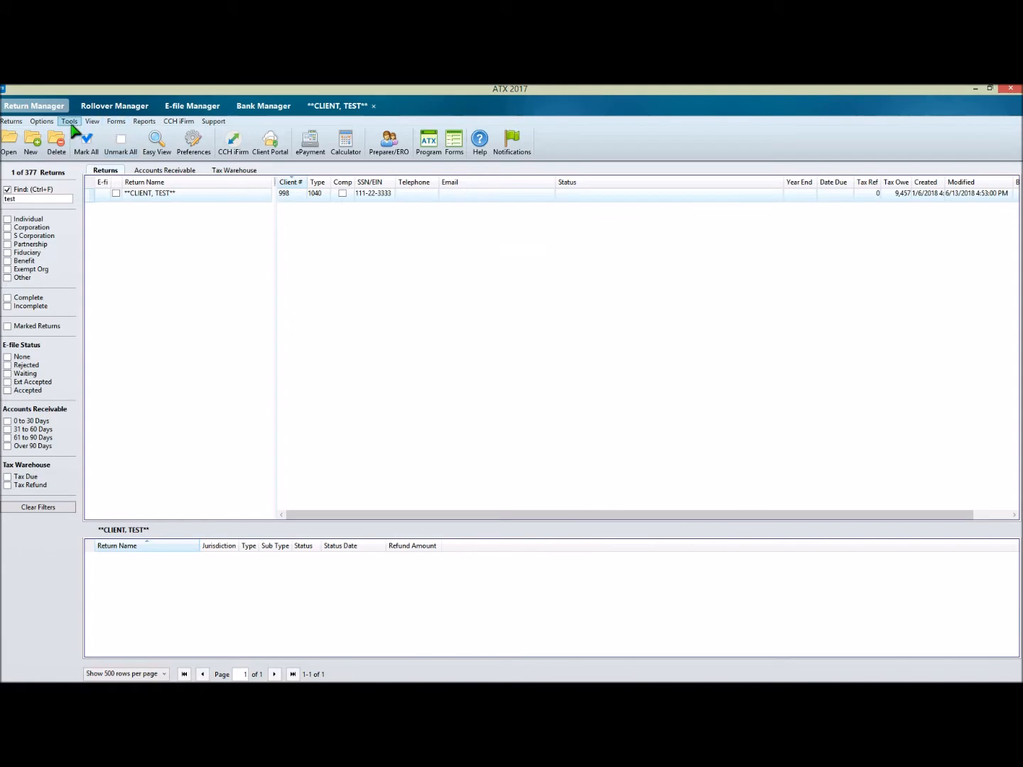
Step: View the Engagement Ltr 1041 template in the Client Communication Manager, and close the manager
left_click(69, 121)
left_click(87, 202)
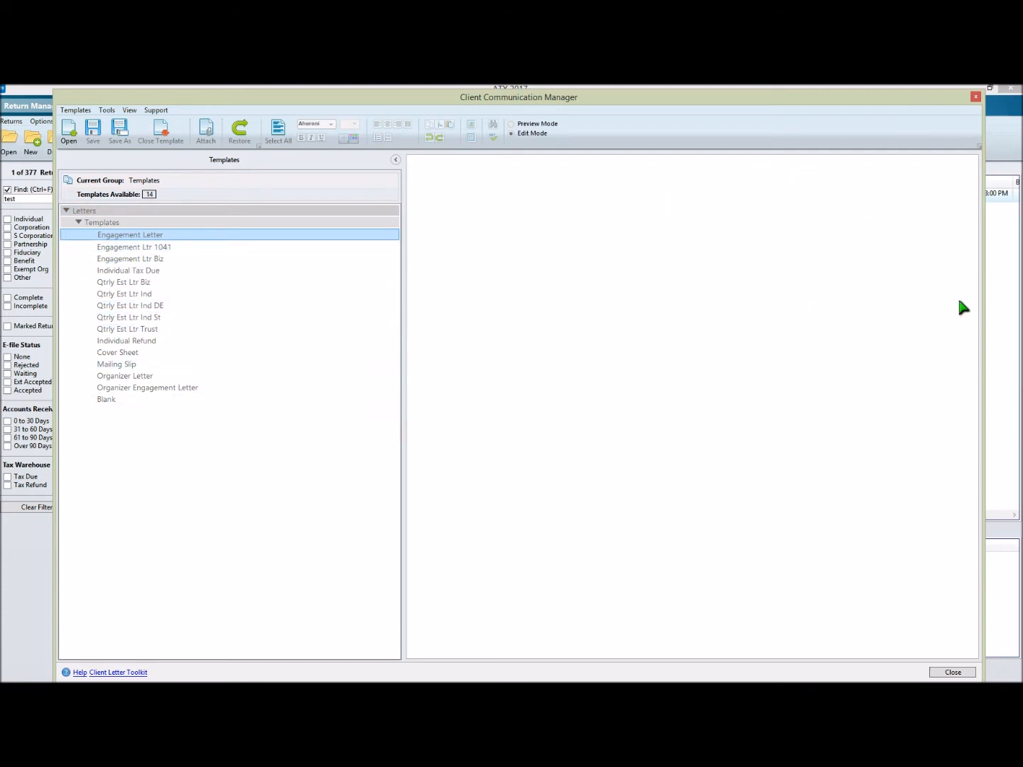
double_click(154, 246)
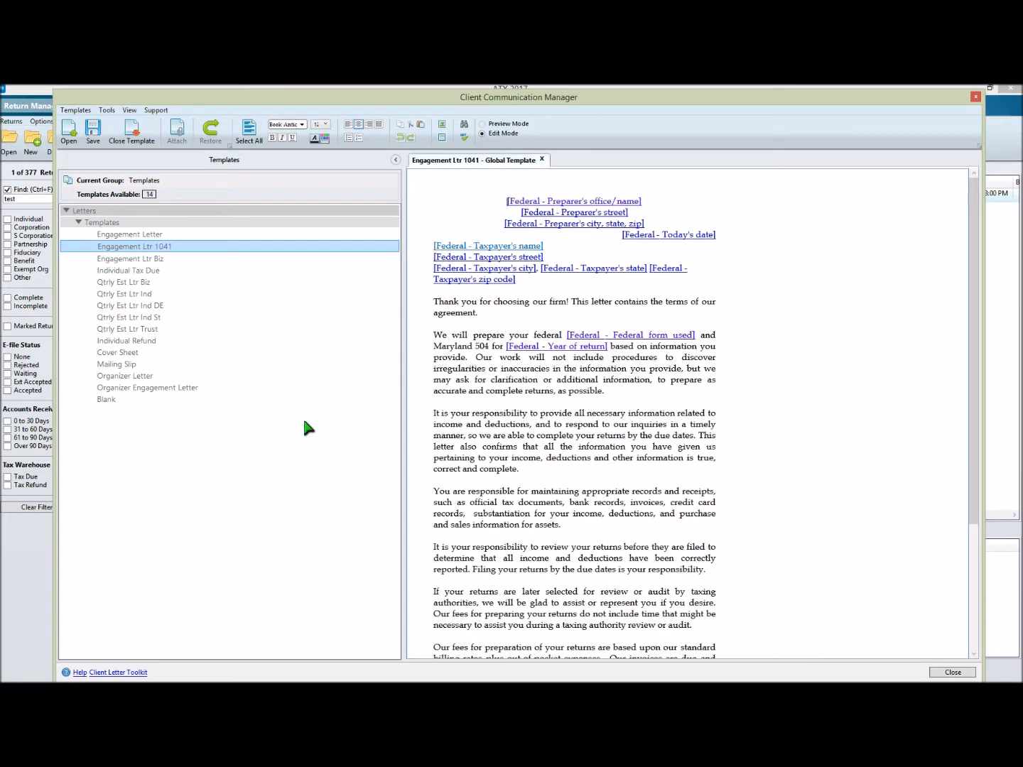
left_click(976, 96)
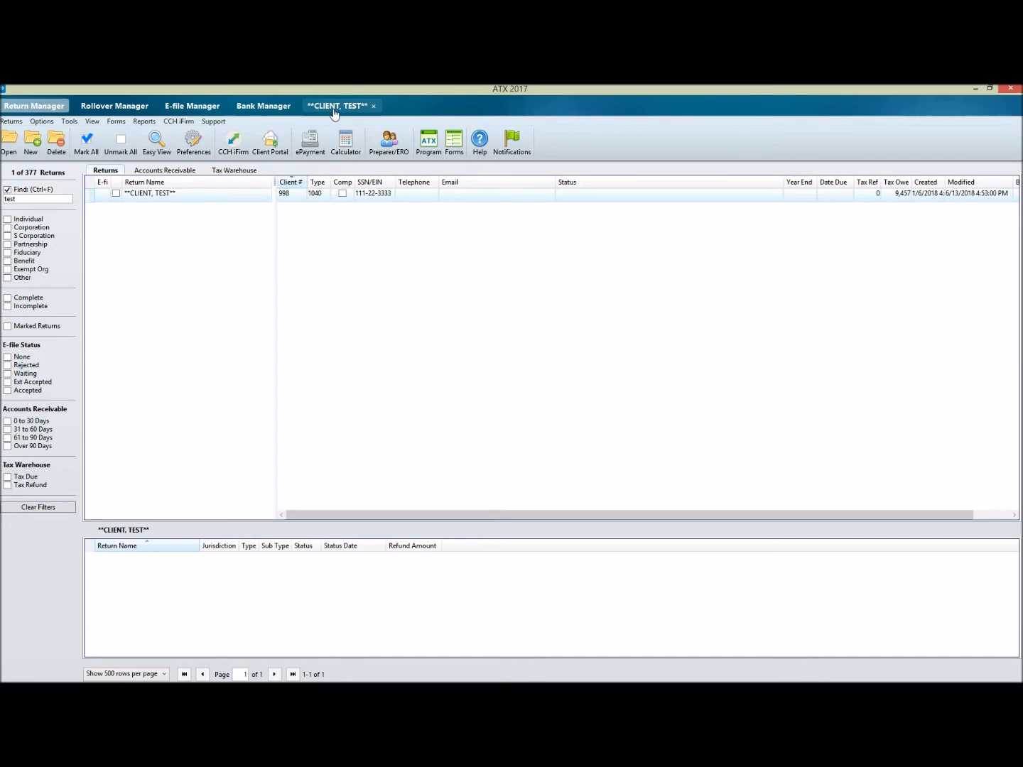
Step: Open the test client's Federal Client Letter for format editing and list its MD 502 variables
left_click(334, 108)
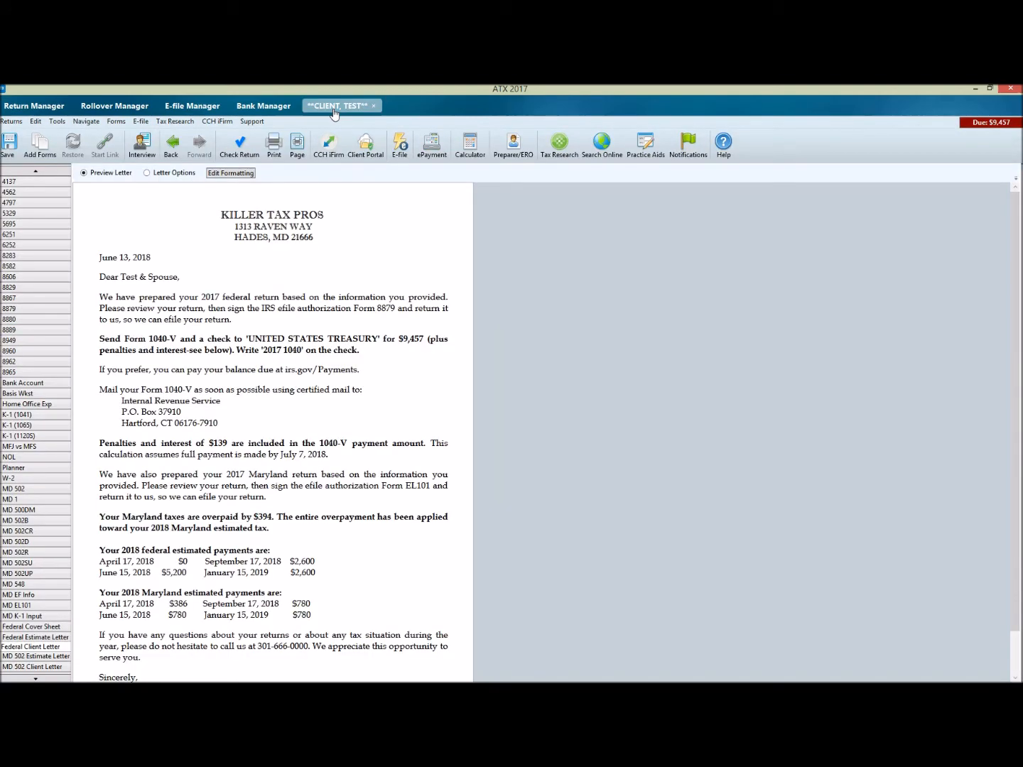
left_click(241, 178)
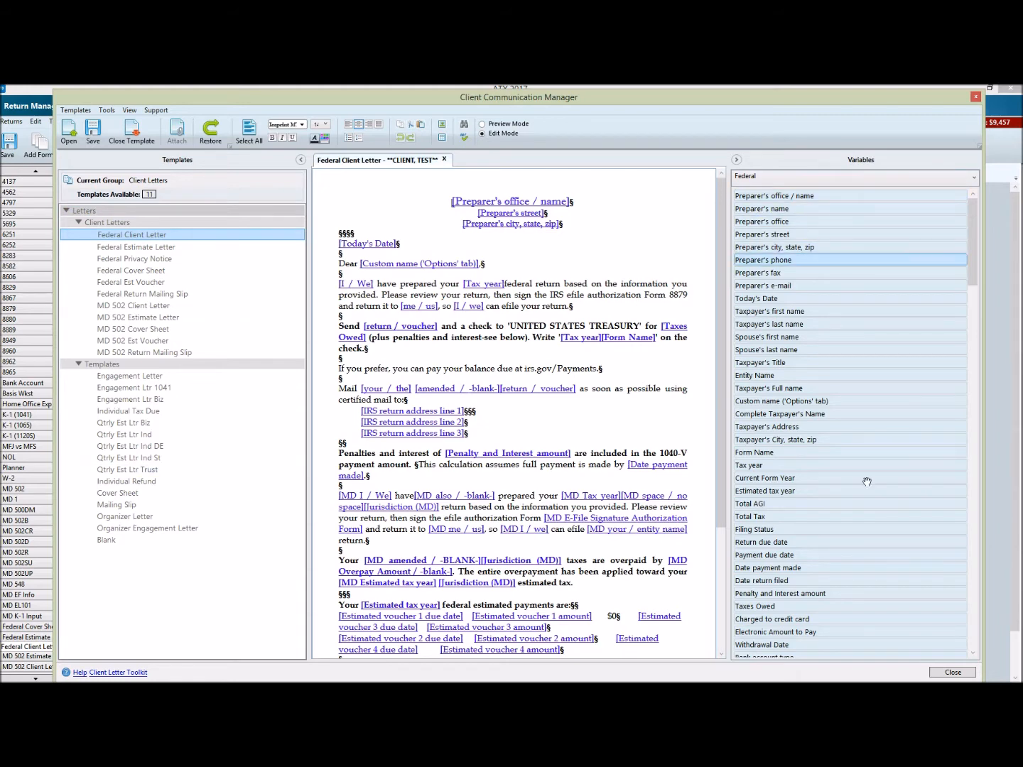
left_click(888, 175)
left_click(887, 192)
mouse_move(569, 502)
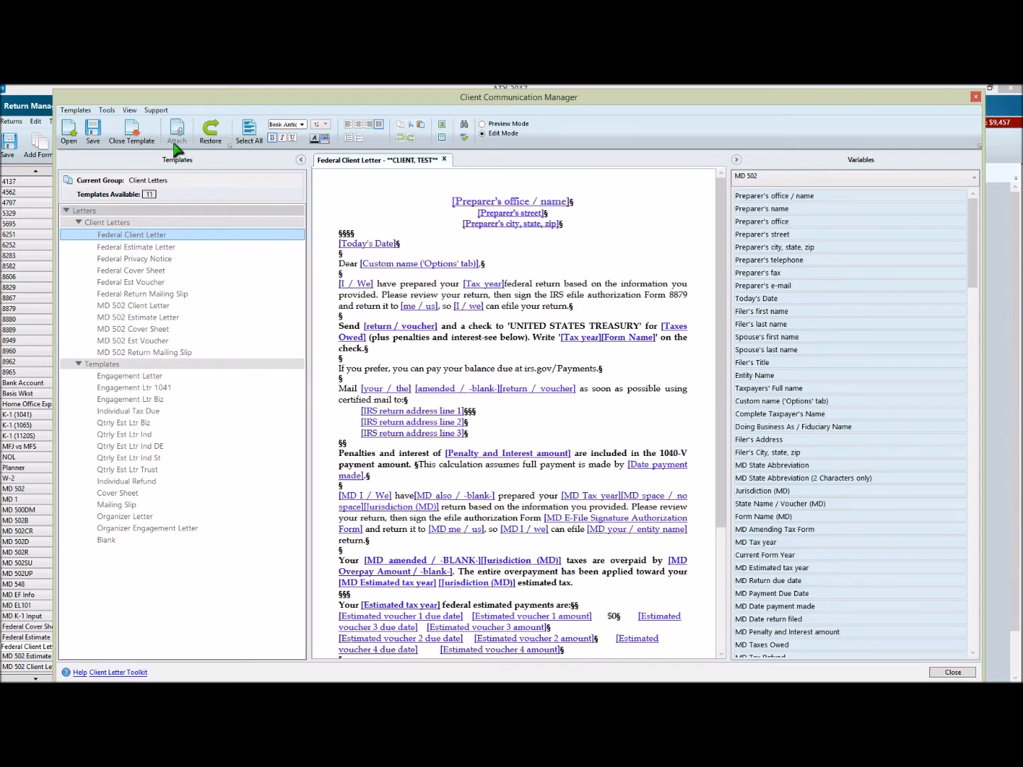
Step: Check the save options for the Federal Client Letter and dismiss them
left_click(93, 135)
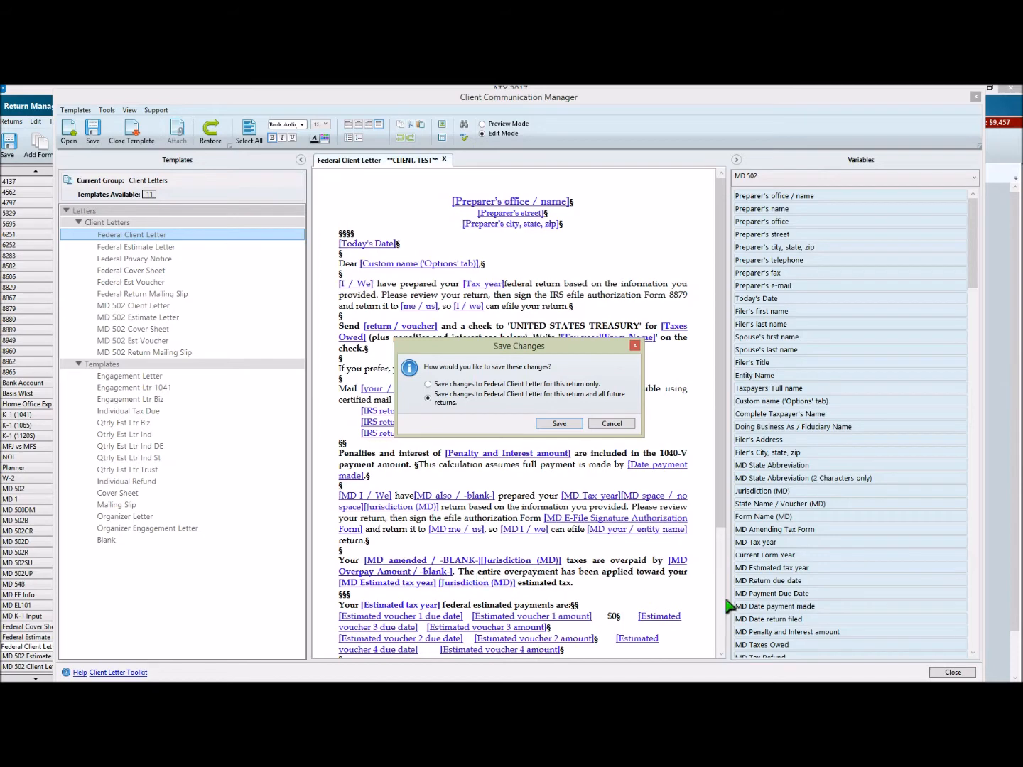
left_click(612, 424)
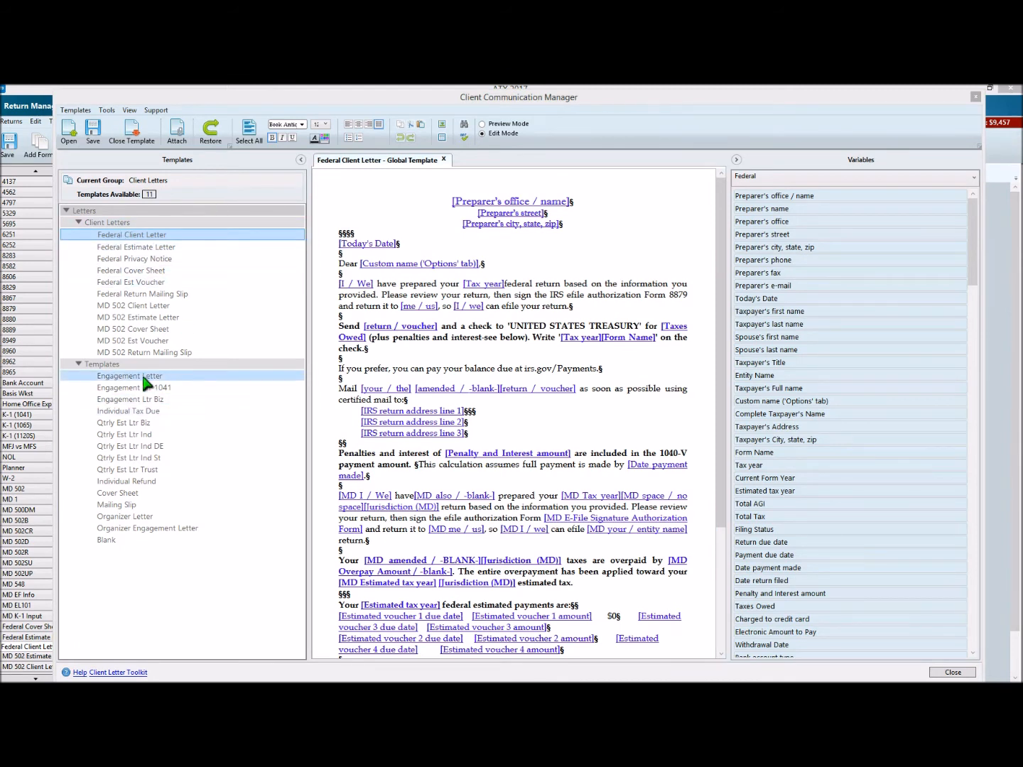
Step: Open the Qtrly Est Ltr Biz template and look through its Maryland - MD 1 and Maryland - MD 502 variables
left_click(135, 424)
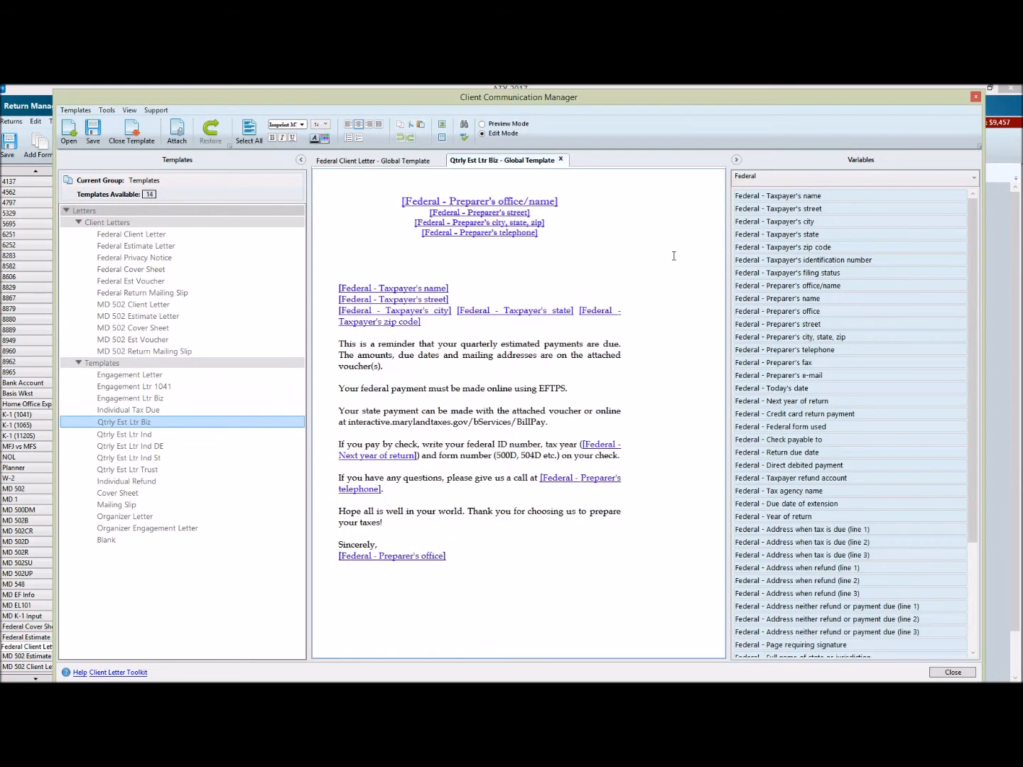
left_click(869, 177)
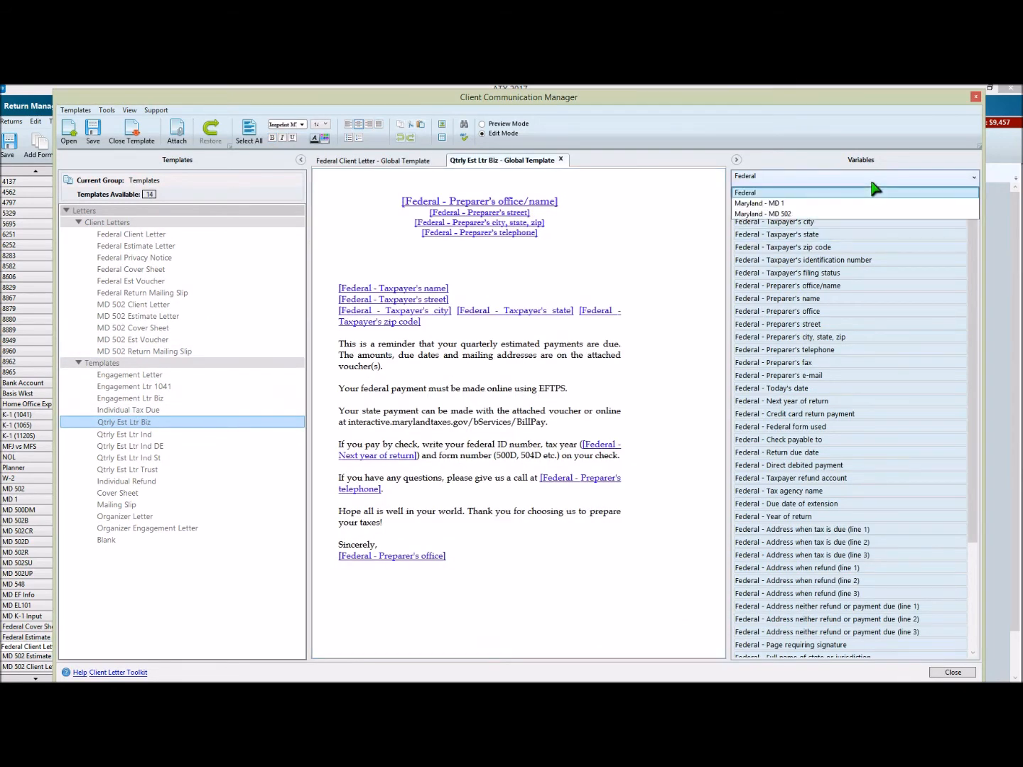
left_click(822, 203)
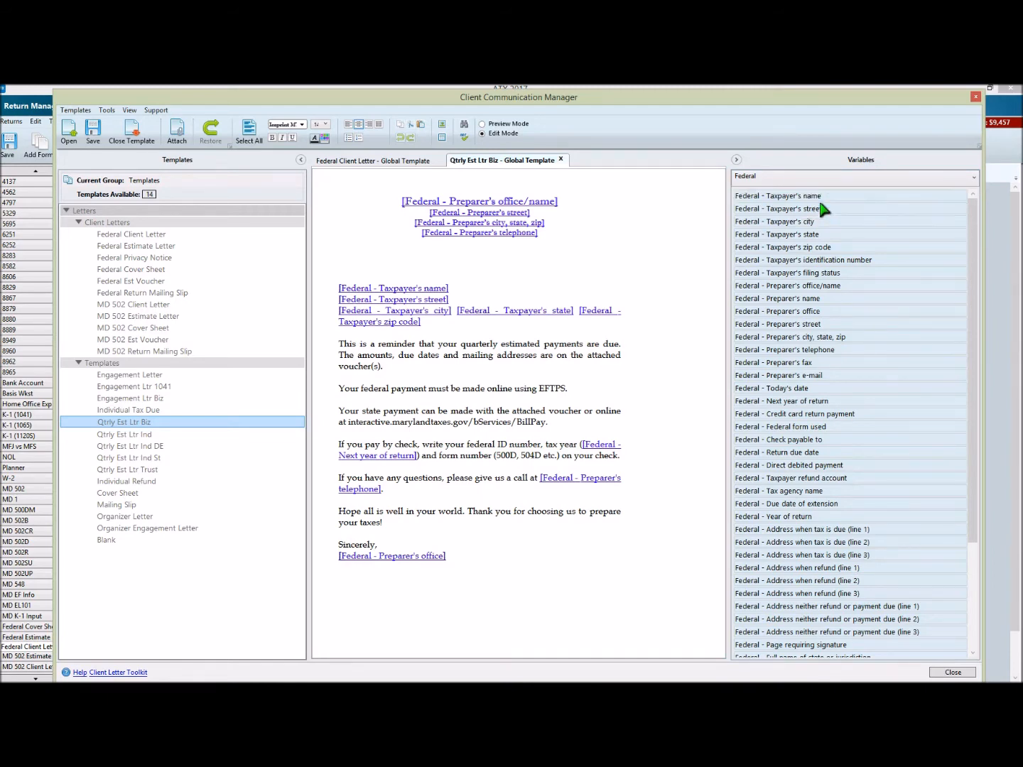
left_click(807, 178)
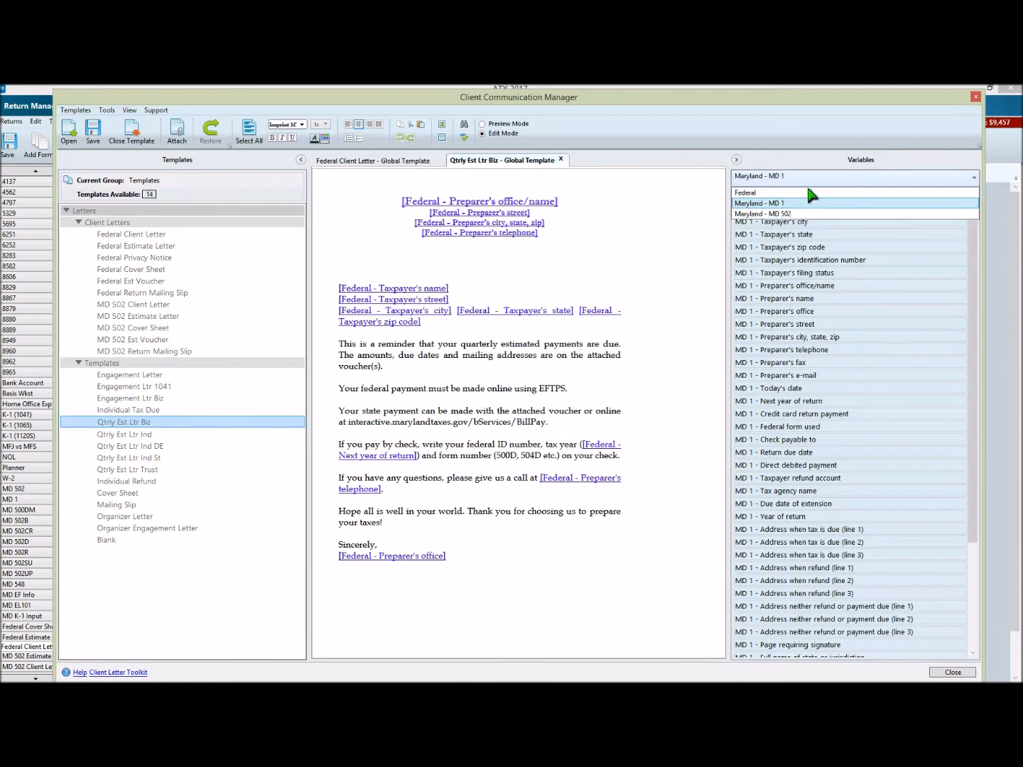
left_click(811, 213)
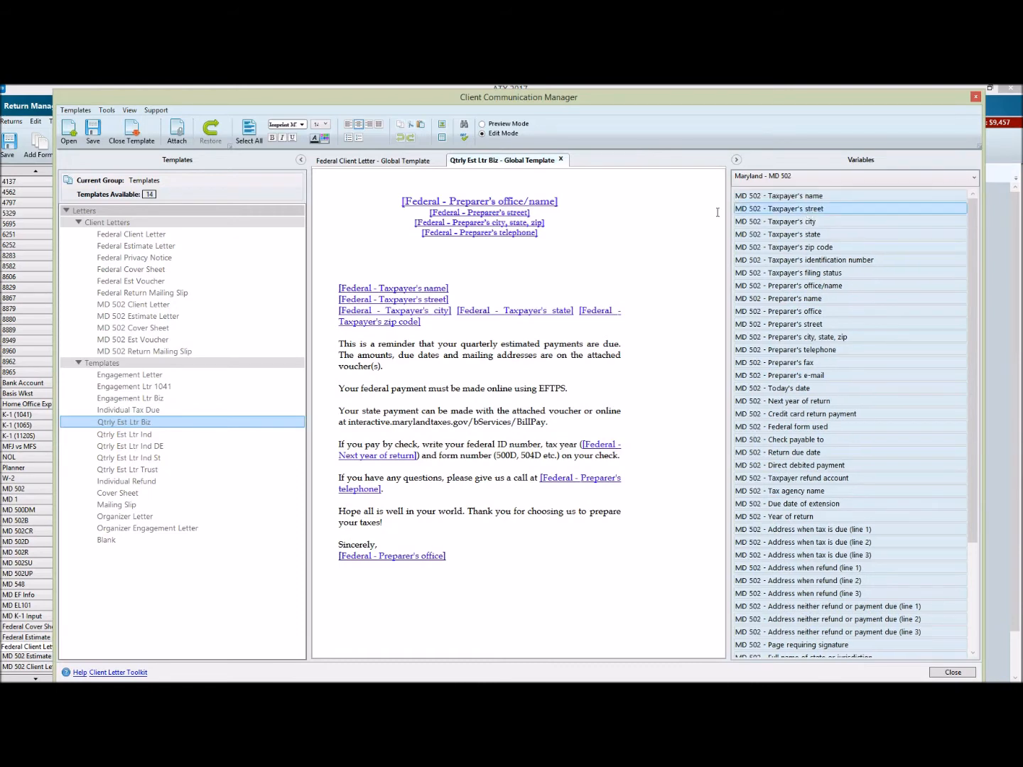
Step: Return to the Federal Client Letter and examine its text together with the Federal and MD 502 variable lists
left_click(366, 162)
left_click(853, 176)
left_click(857, 183)
left_click(628, 399)
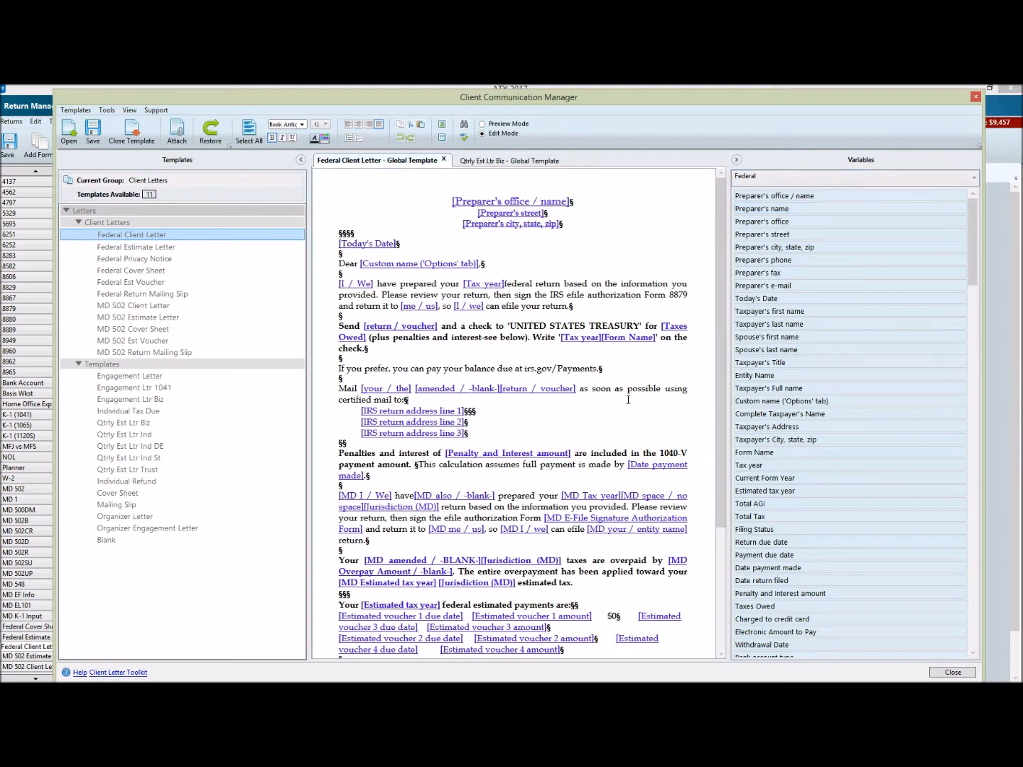
scroll(628, 399, "down", 3)
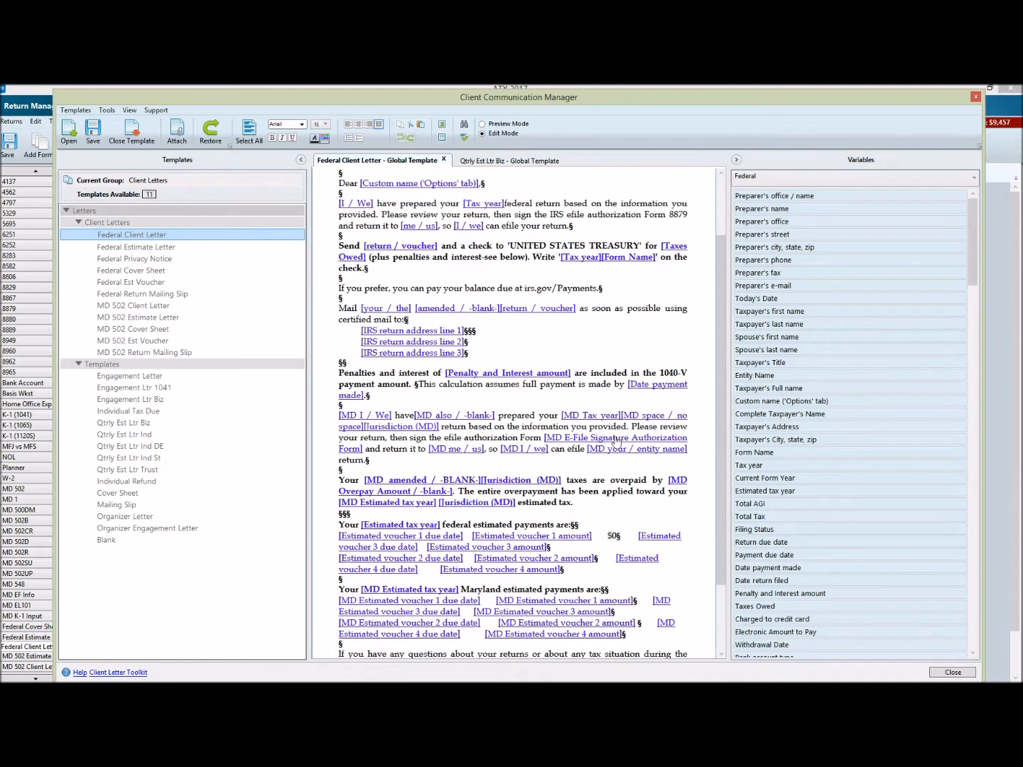
left_click(605, 495)
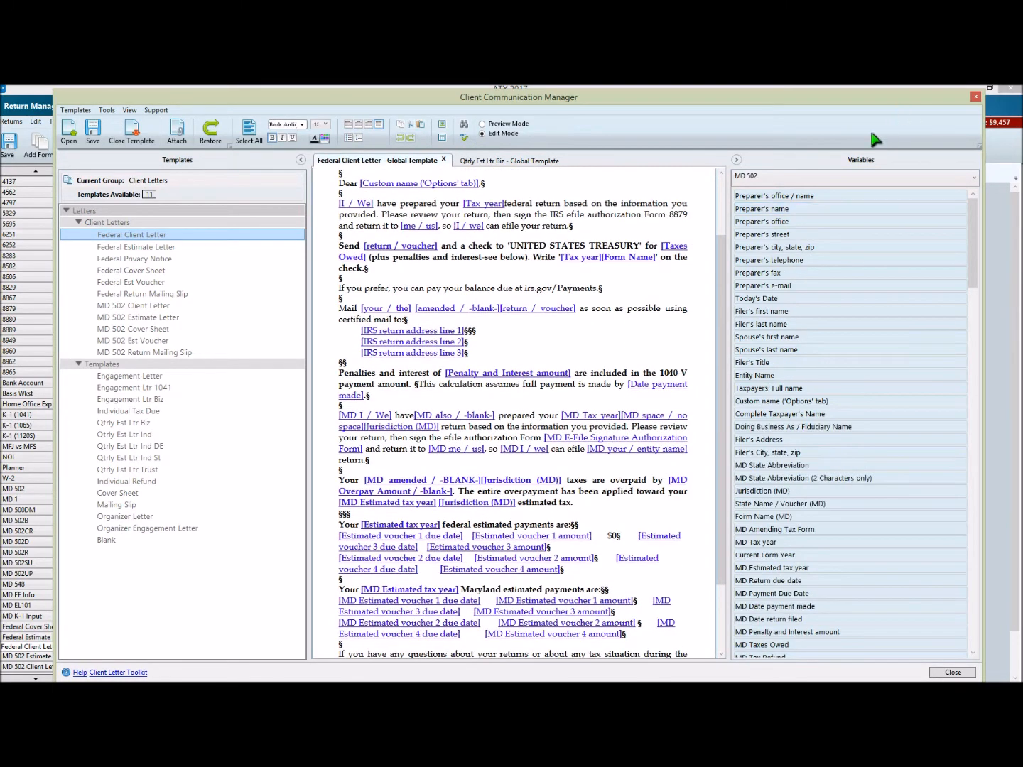
left_click(772, 177)
left_click(773, 191)
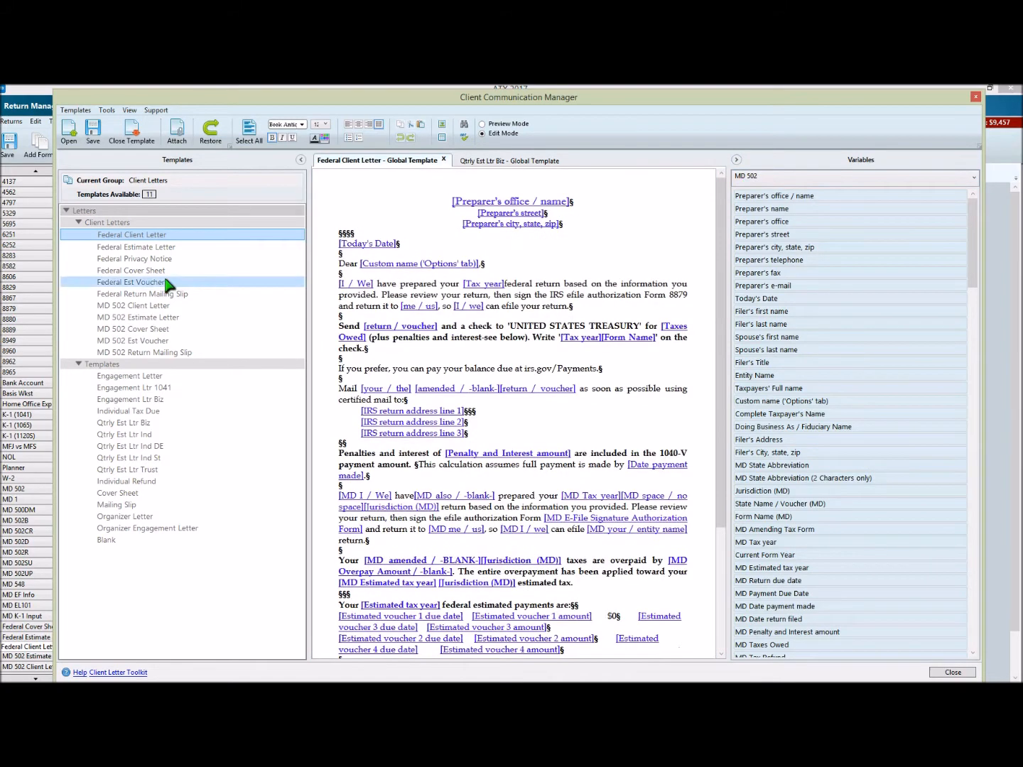
Step: Compare the template file commands, including import and export, available for the Federal Client Letter and the Qtrly Est Ltr Biz template
left_click(76, 111)
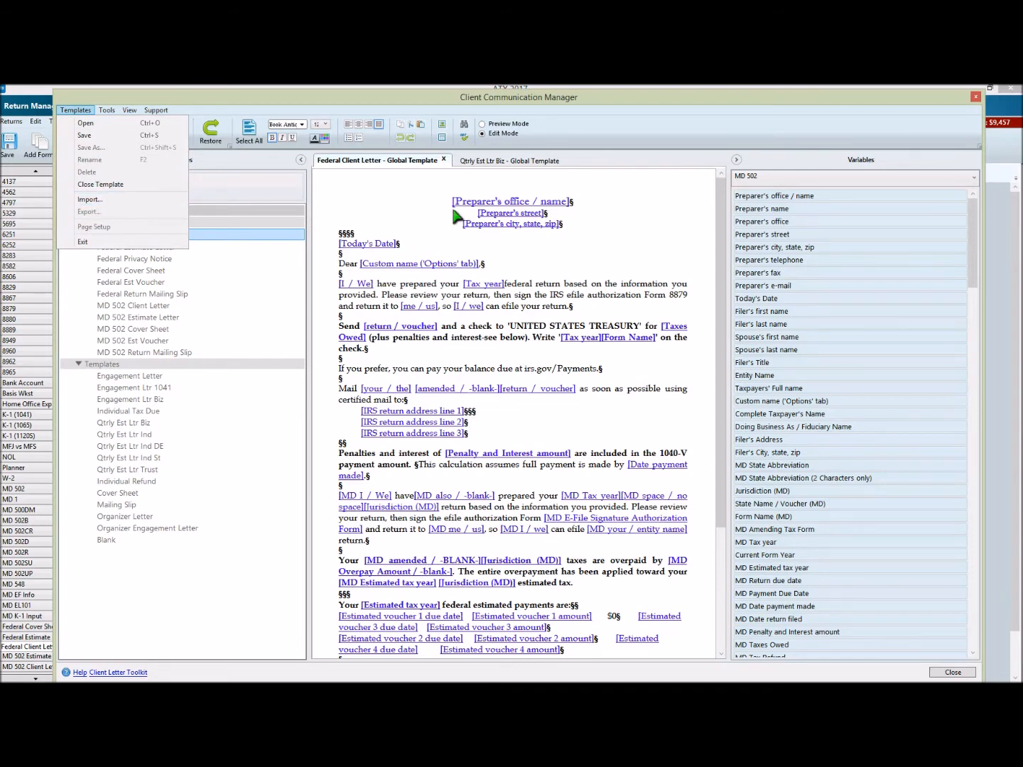
left_click(509, 161)
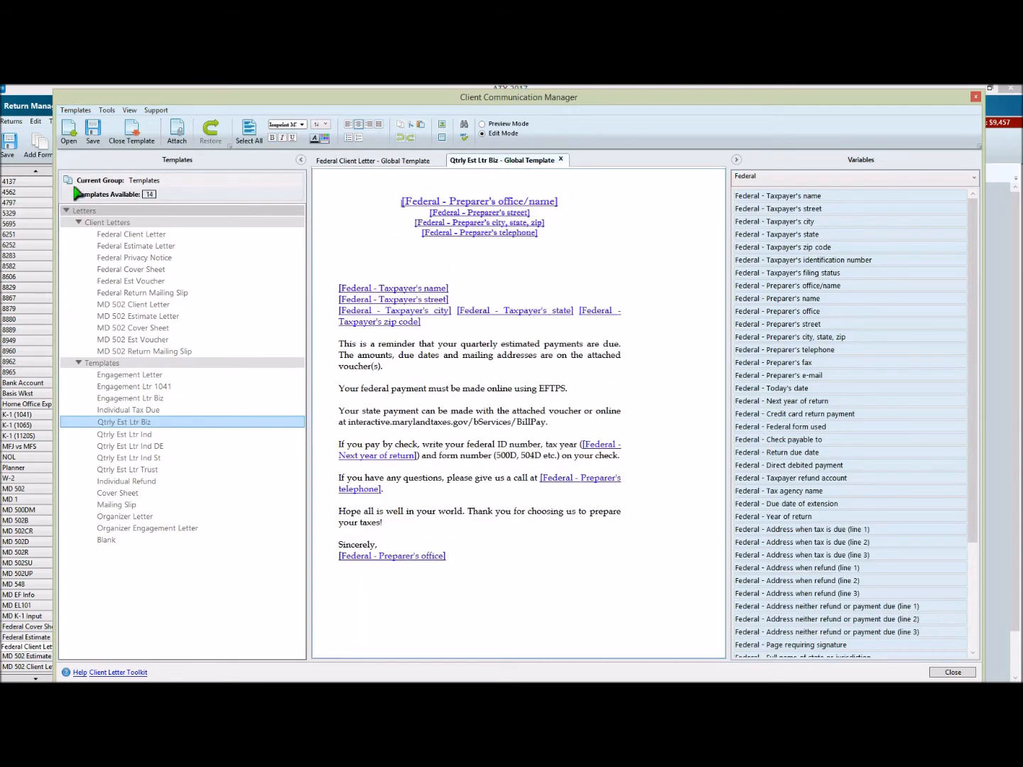
left_click(76, 111)
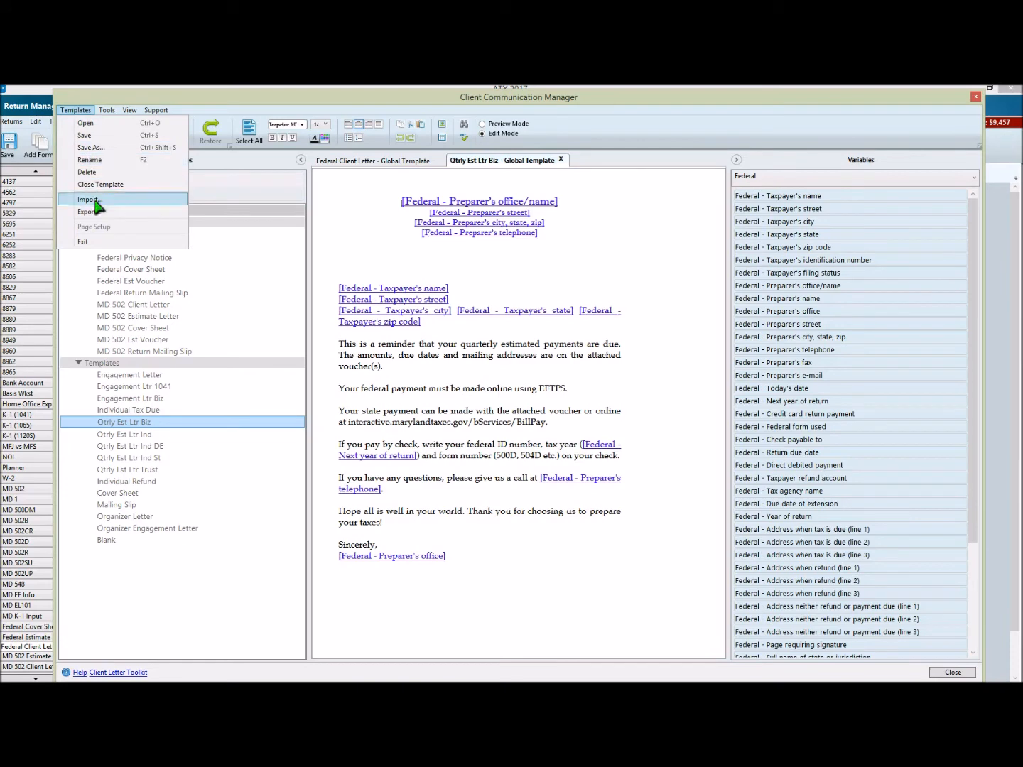
left_click(362, 103)
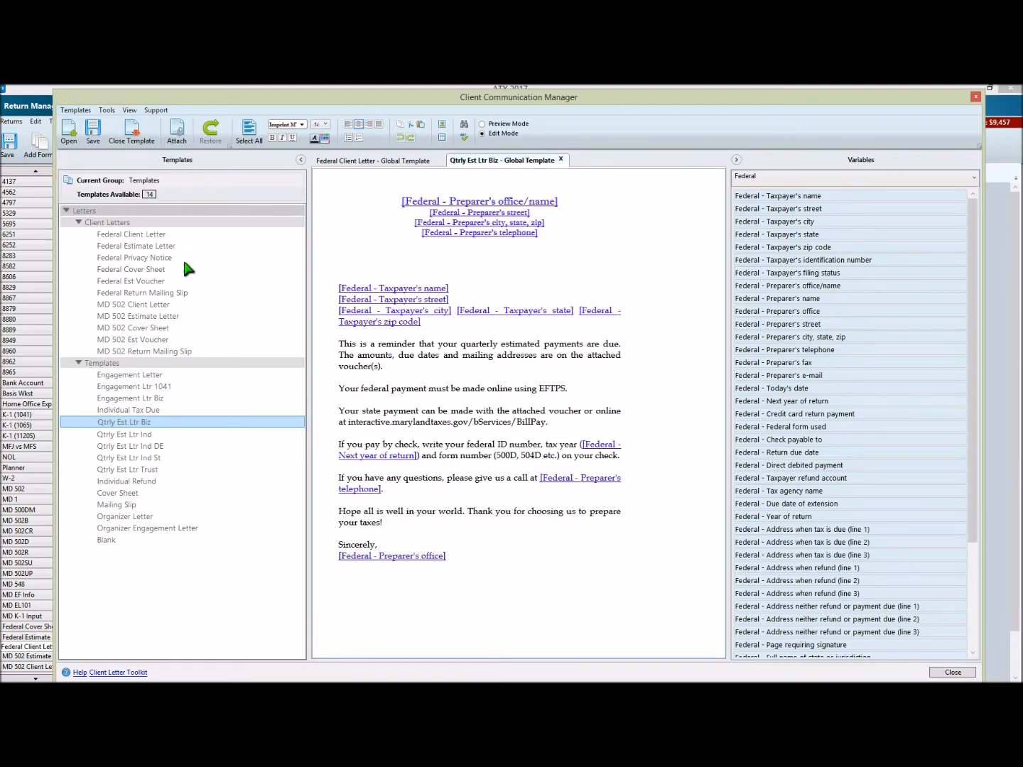
left_click(162, 272)
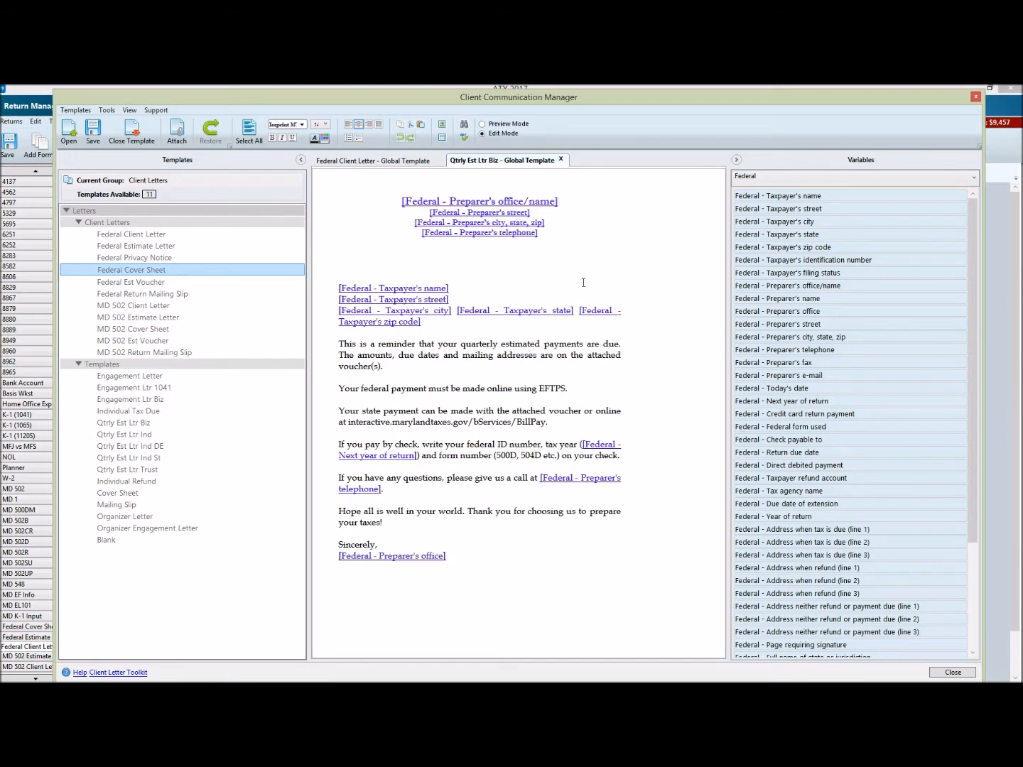
Step: Copy the entire Federal Client Letter template text into a new WordPad document
left_click(371, 163)
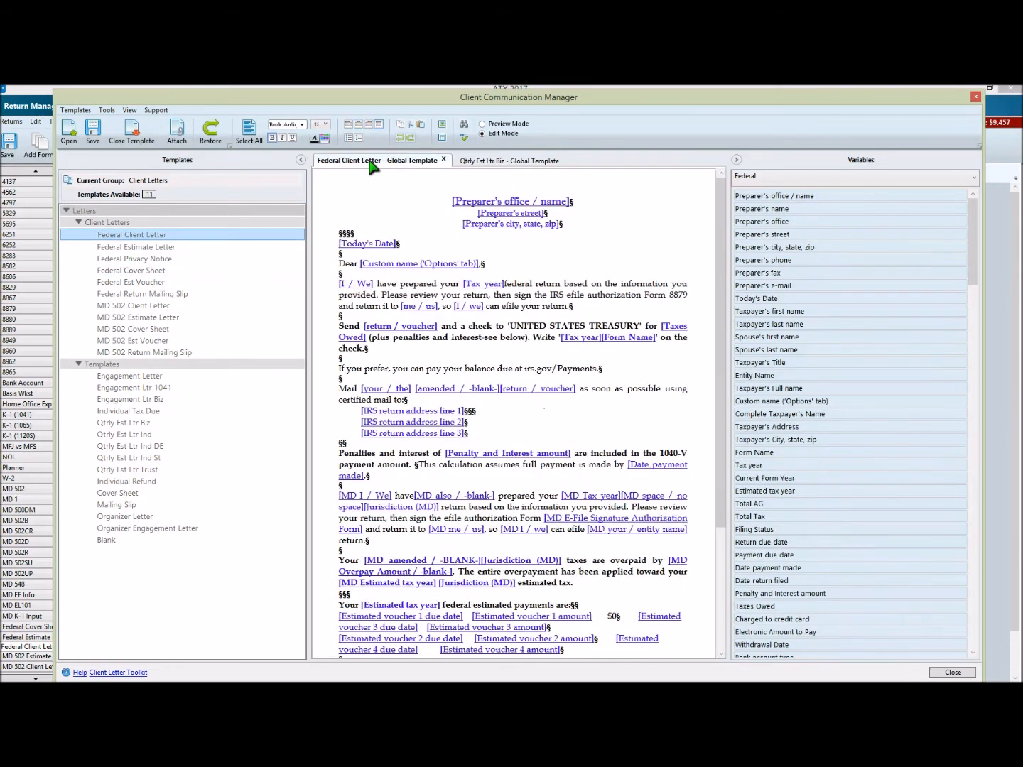
left_click(560, 392)
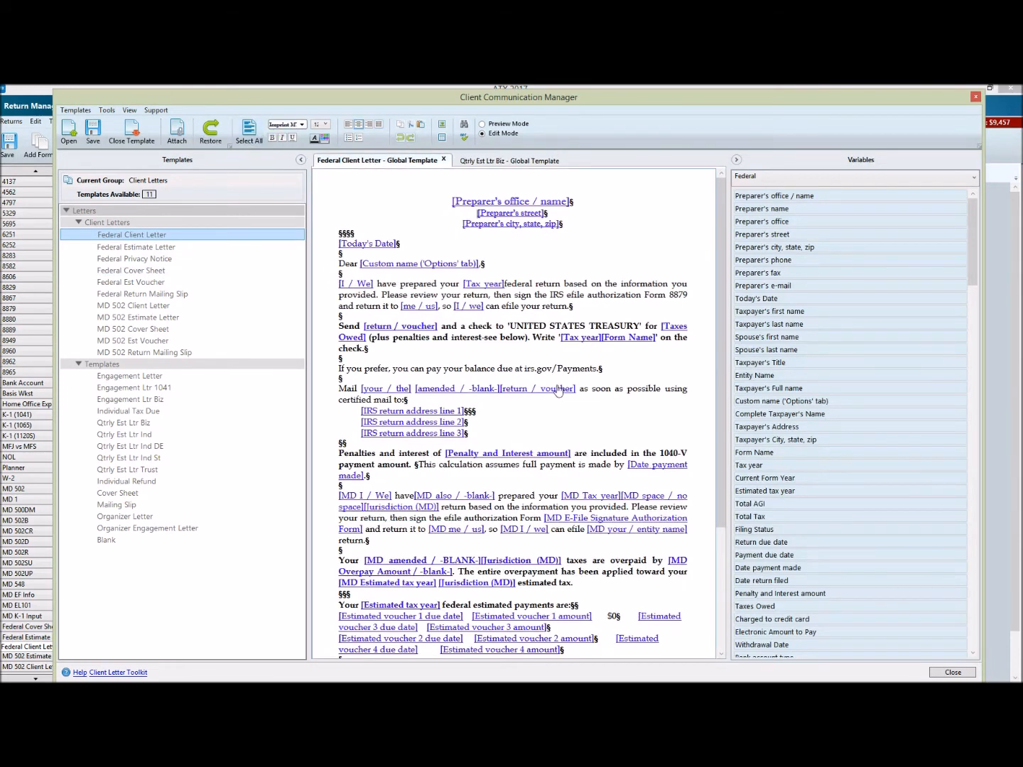
left_click(566, 358)
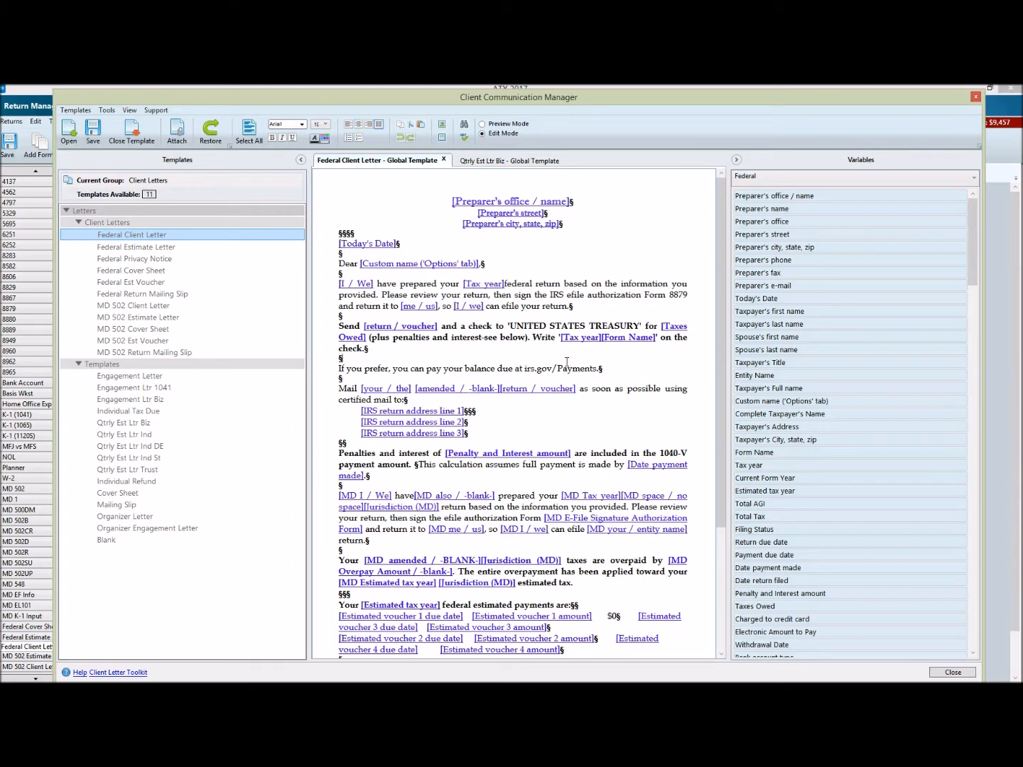
left_click(251, 131)
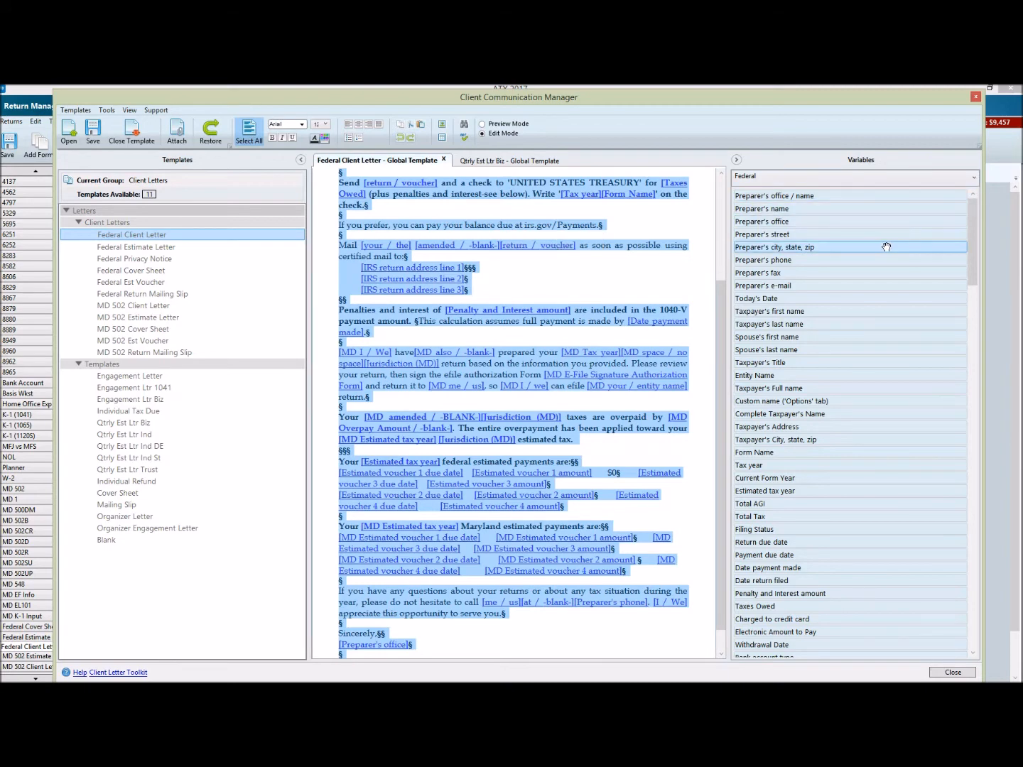
key("super+r")
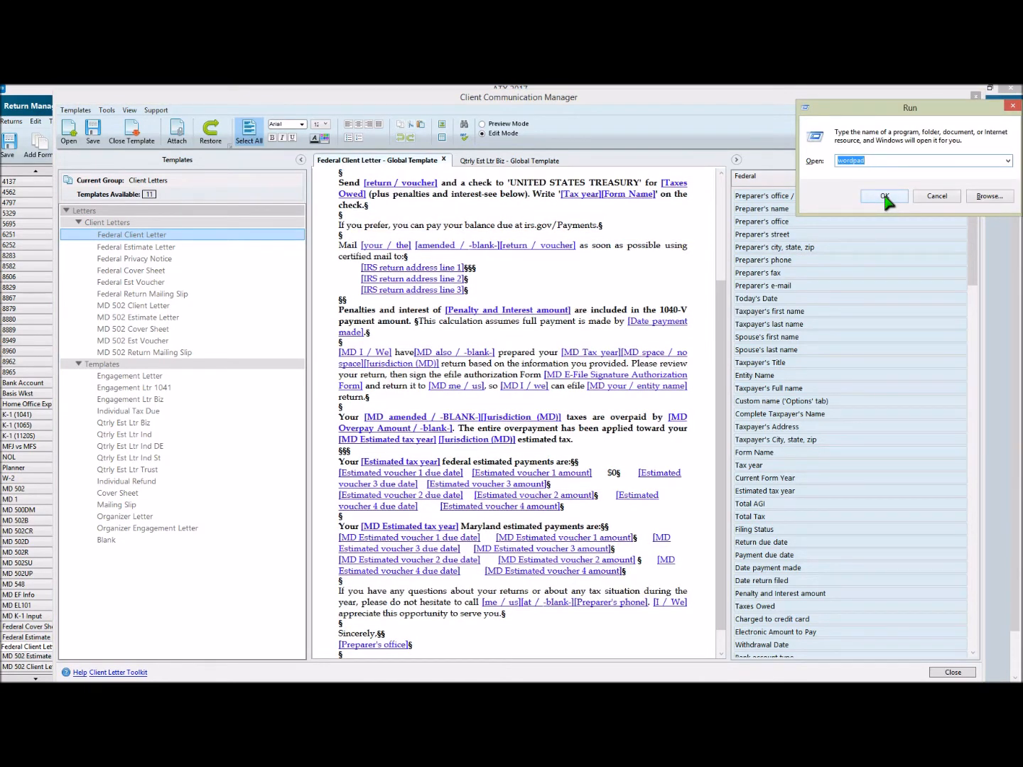
left_click(886, 199)
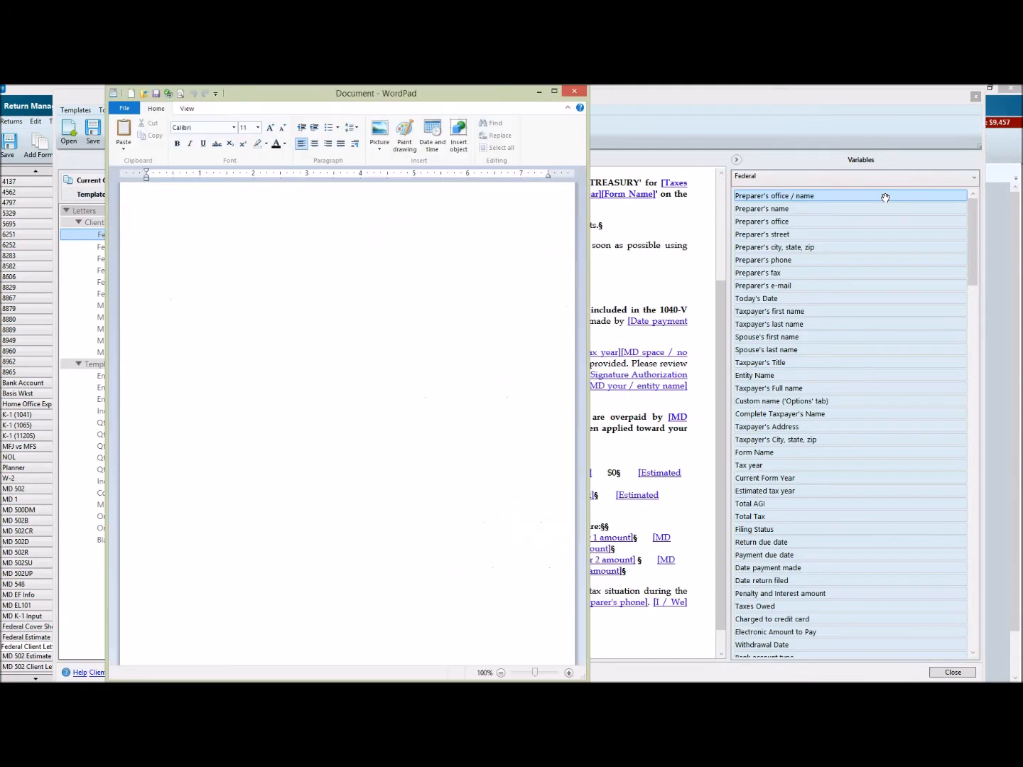
key("ctrl+v")
scroll(342, 355, "up", 4)
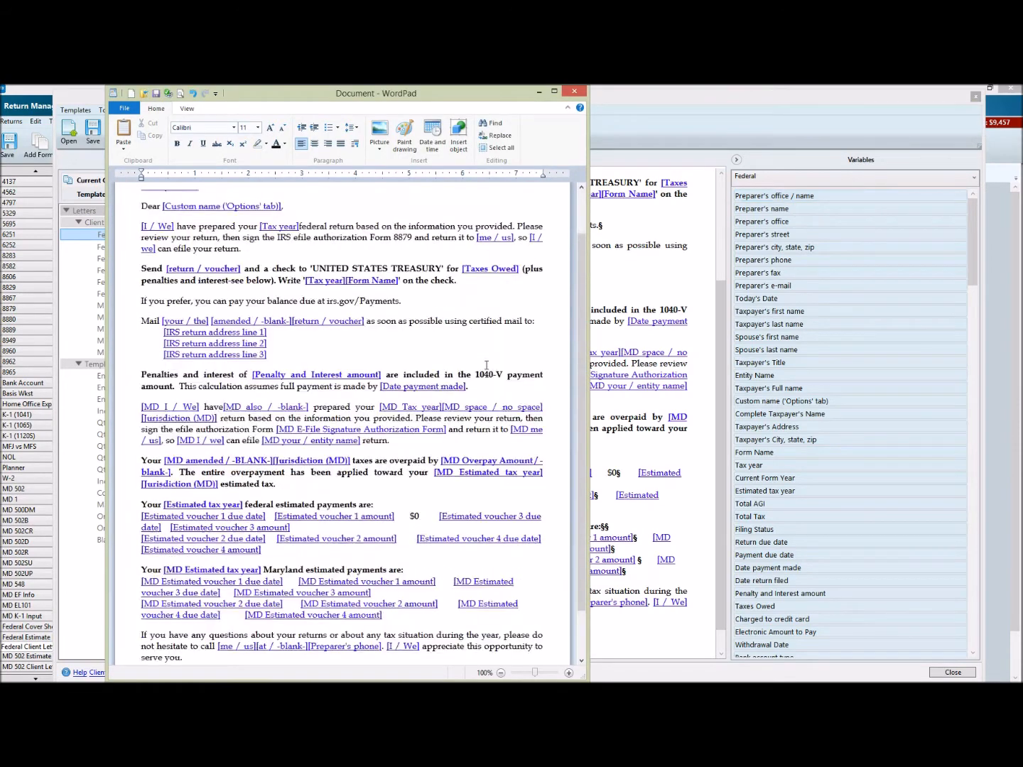
Step: Check the Rich Text Format save option for the pasted letter in WordPad, and close the document without saving
left_click(156, 92)
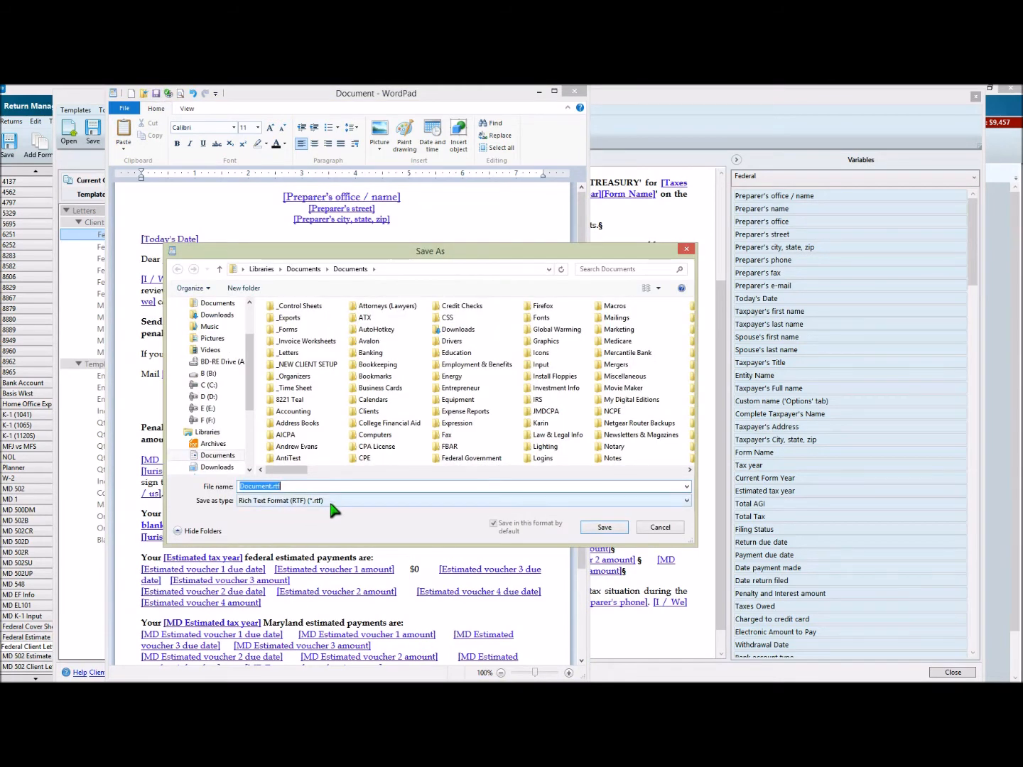
left_click(682, 529)
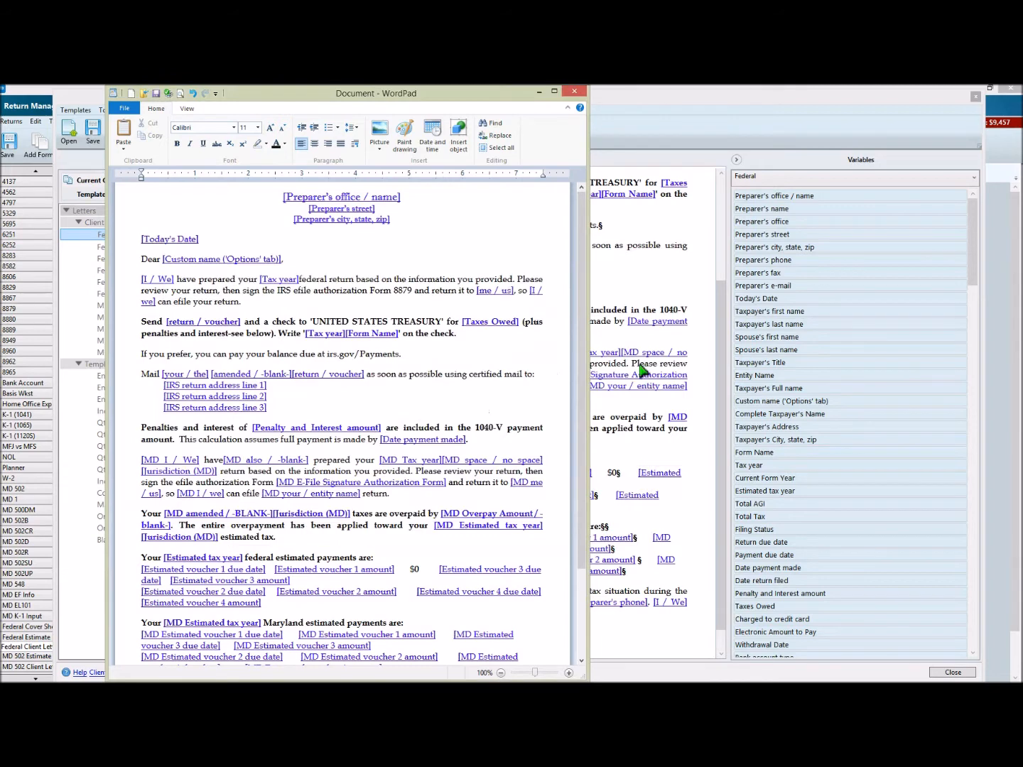
left_click(574, 91)
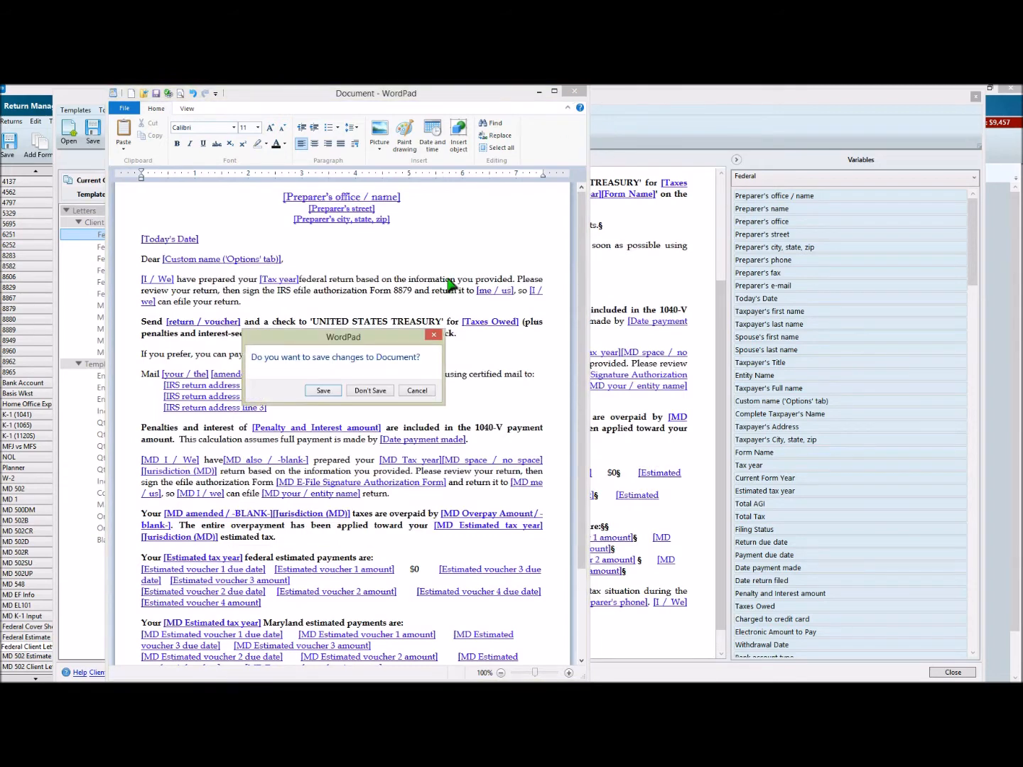
left_click(370, 391)
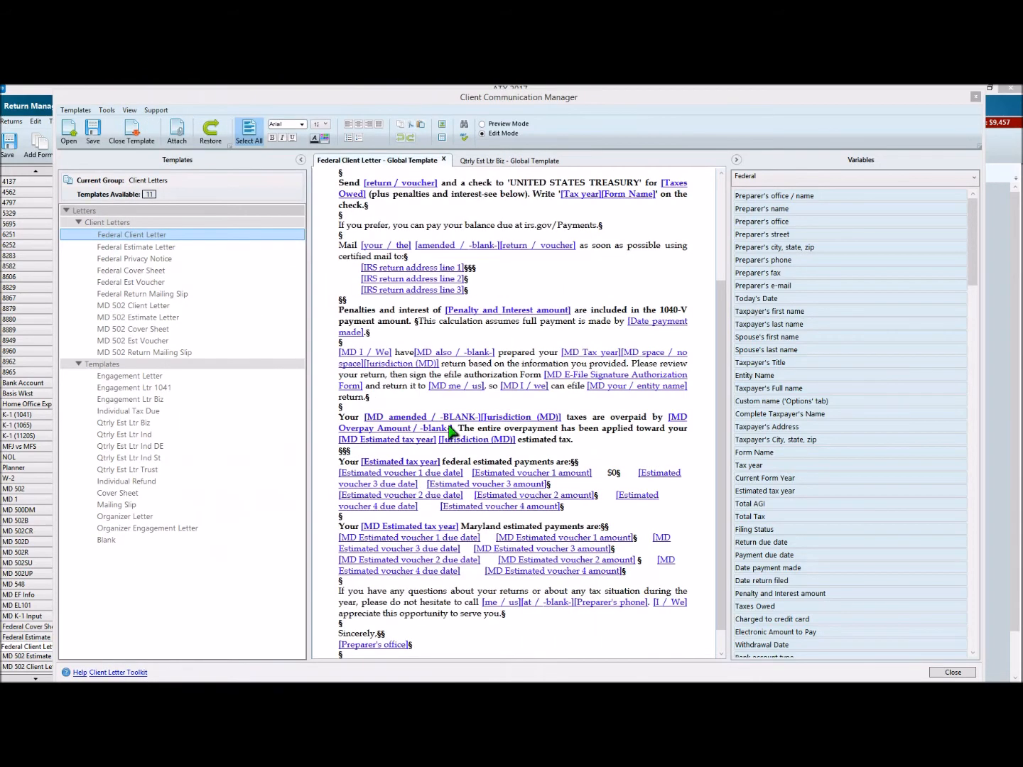
Step: Highlight the UNITED STATES TREASURY payment paragraph and the federal return preparation paragraph in the Federal Client Letter for review
scroll(537, 328, "up", 4)
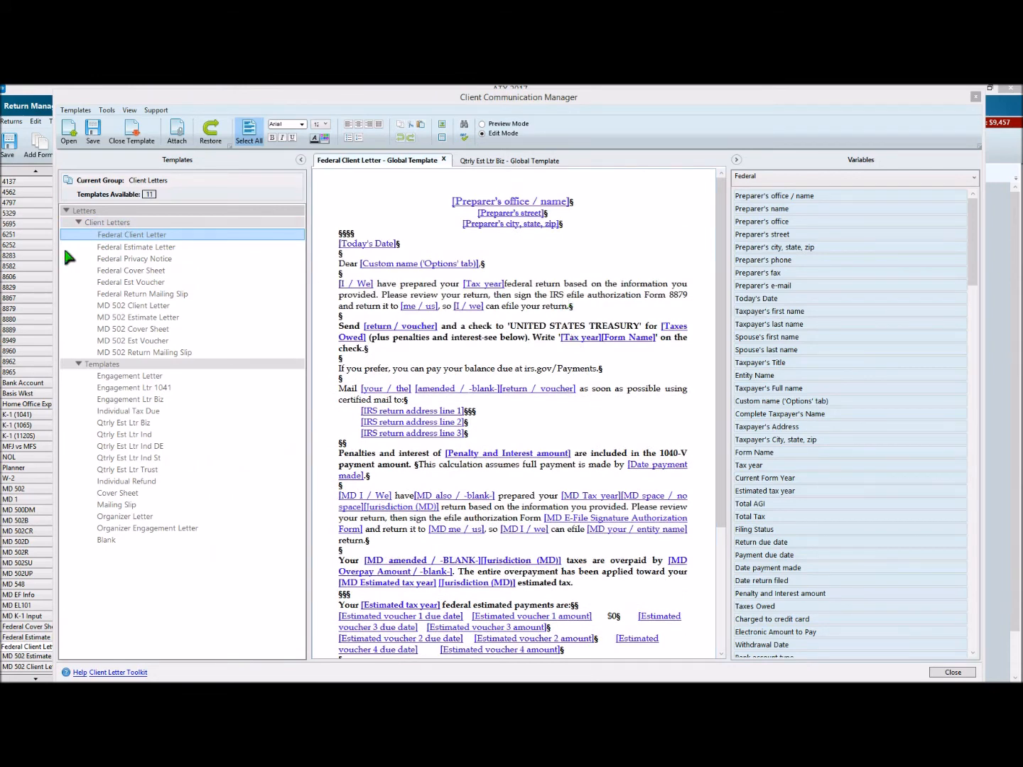
left_click(151, 423)
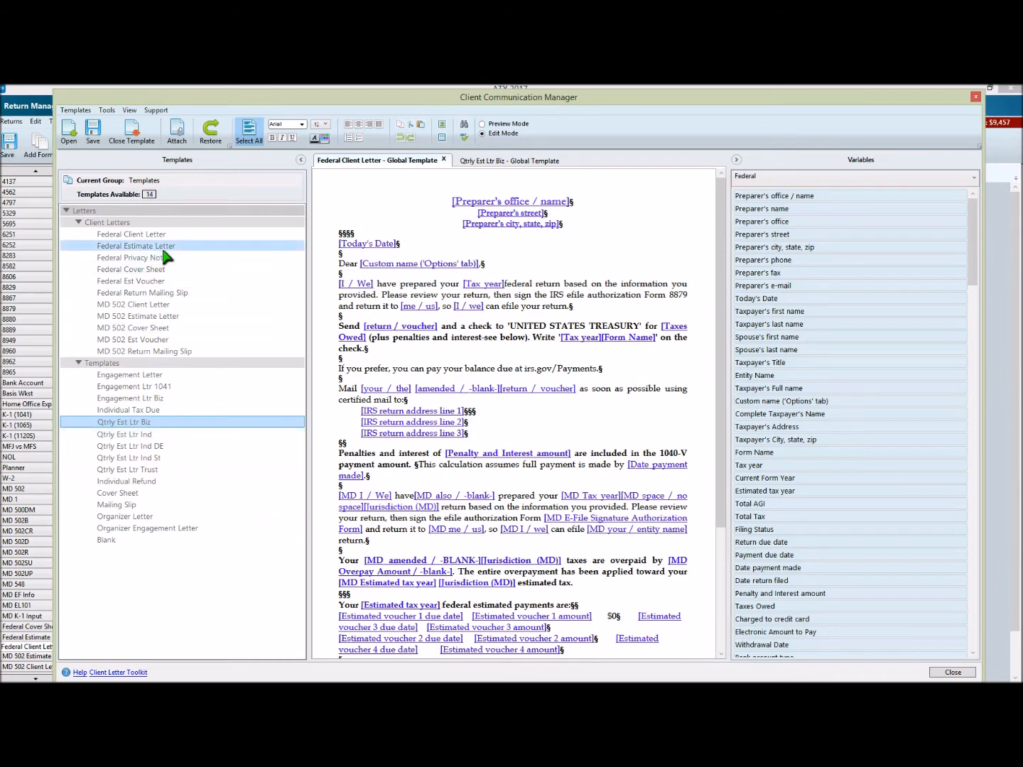
left_click(393, 221)
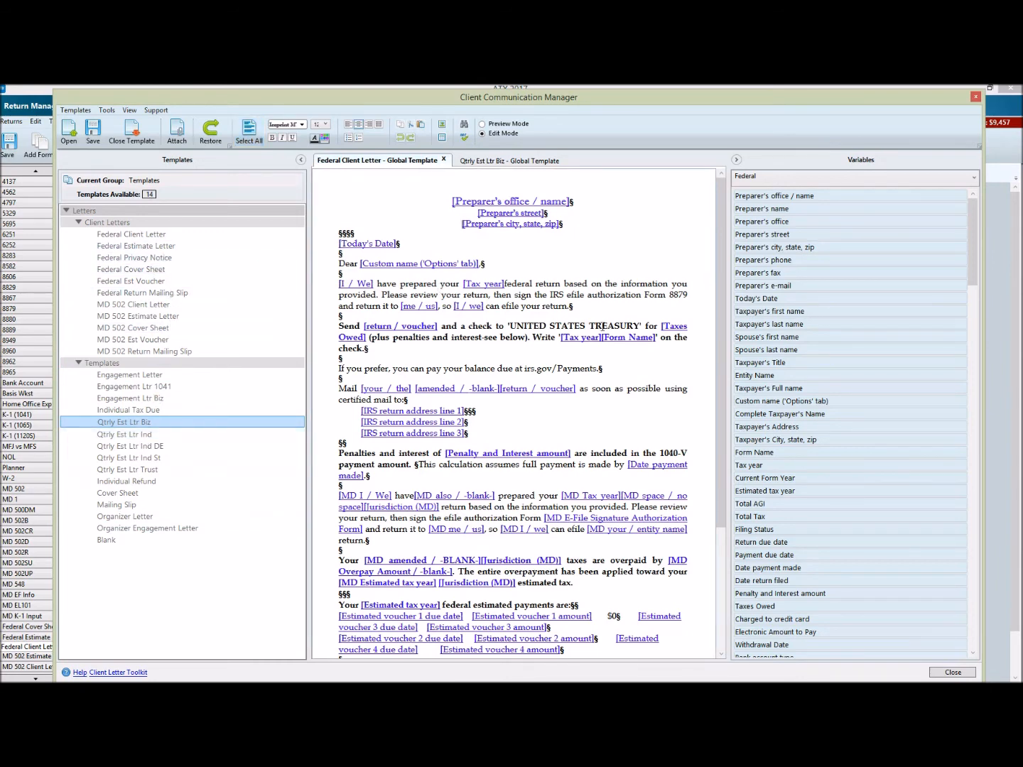
mouse_move(571, 306)
double_click(480, 338)
triple_click(480, 337)
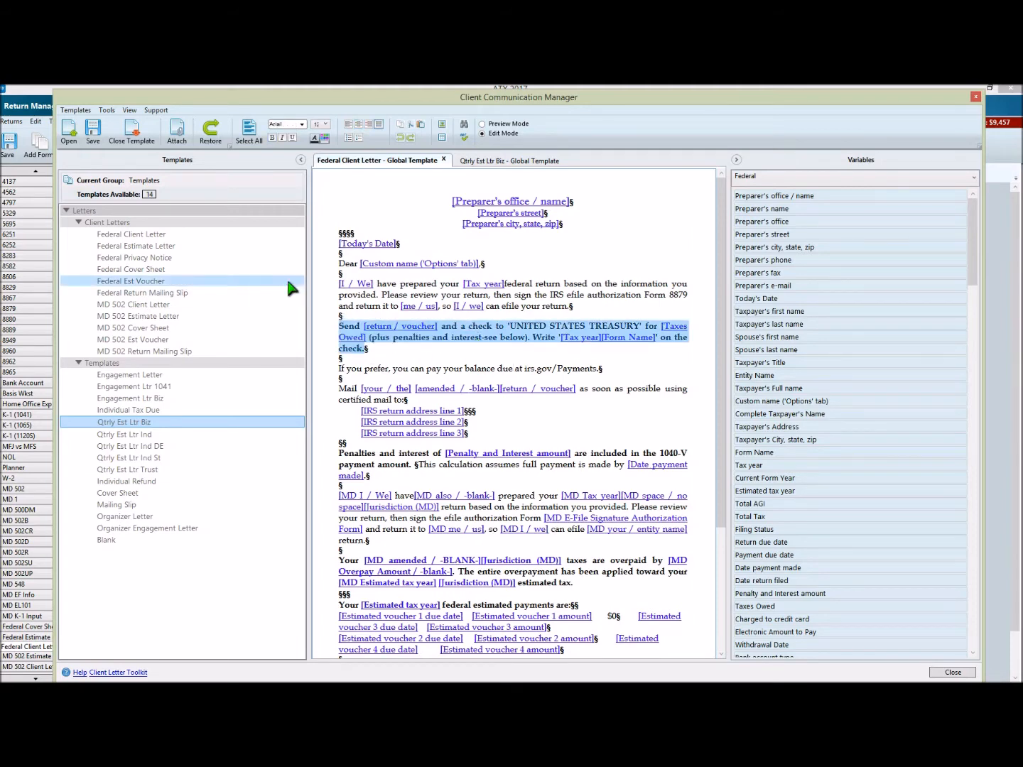
triple_click(331, 278)
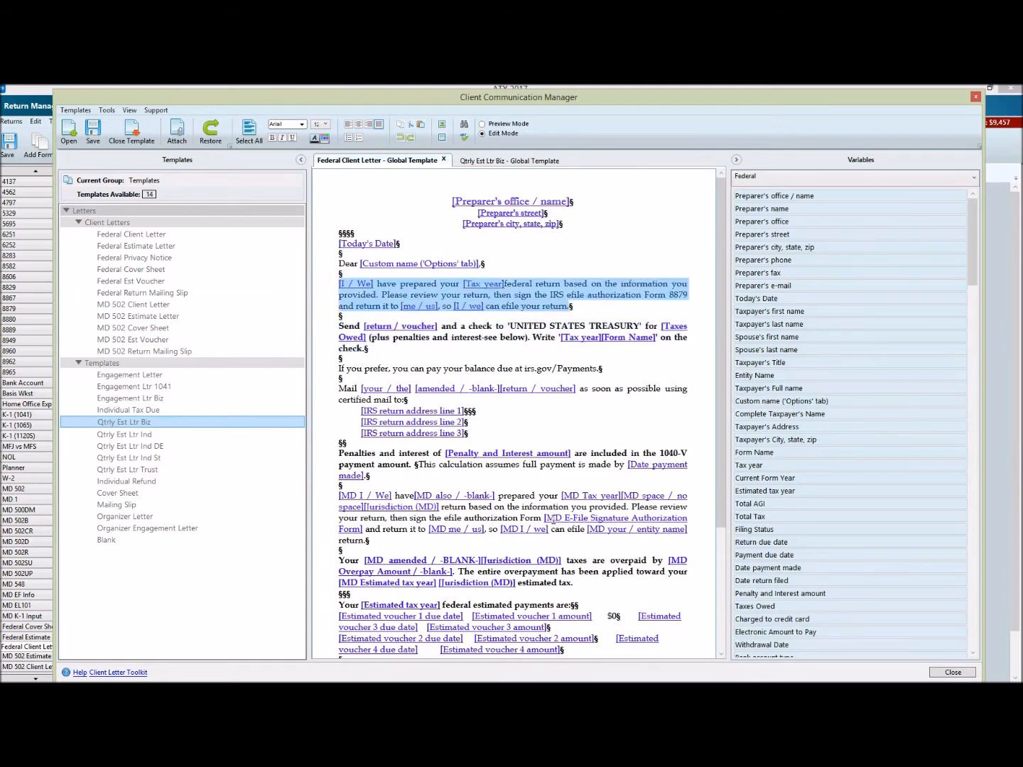
left_click(667, 375)
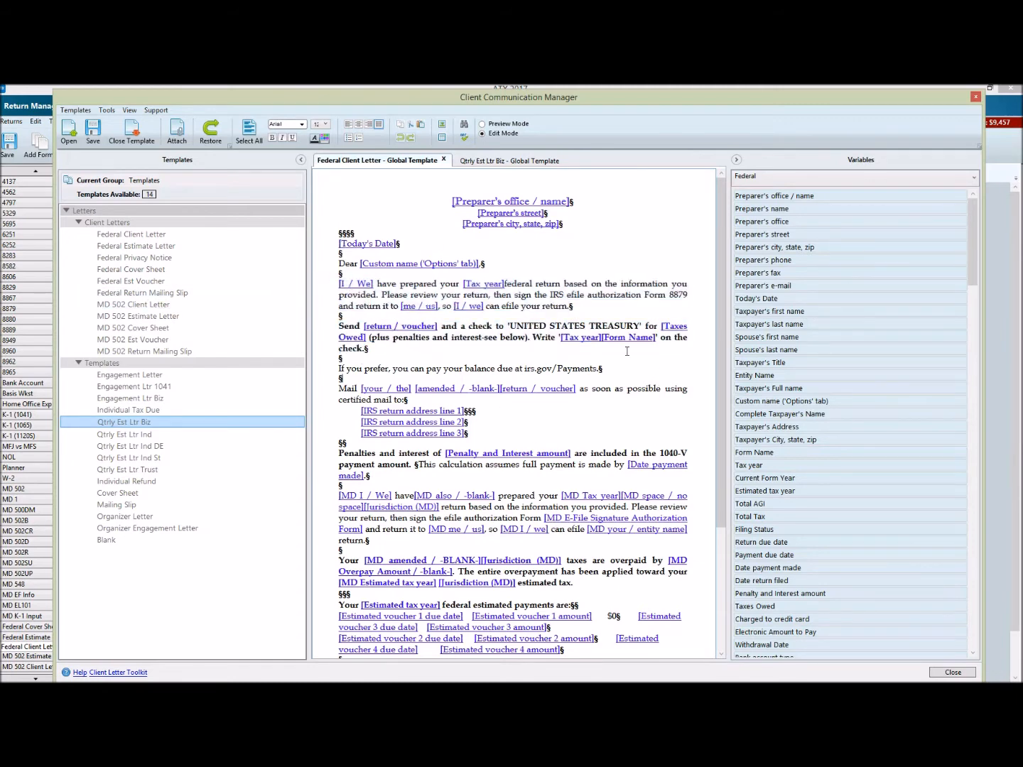
Step: Select the entire Federal Client Letter text, clear the selection, and read through the template from heading to closing
left_click(248, 134)
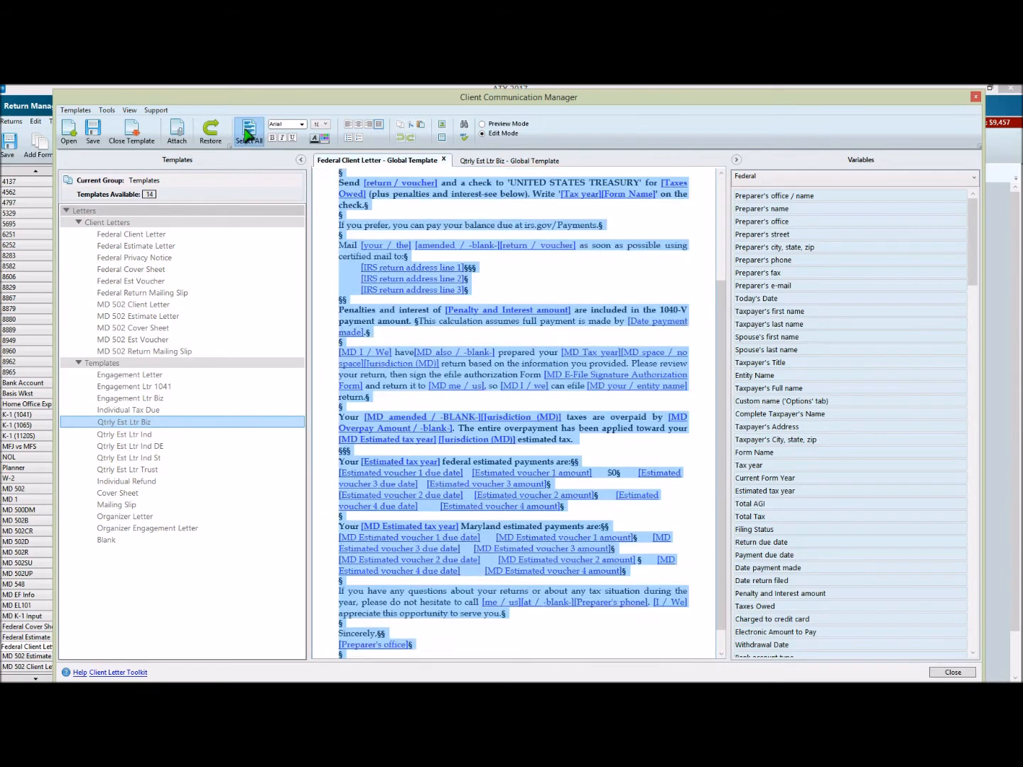
left_click(648, 316)
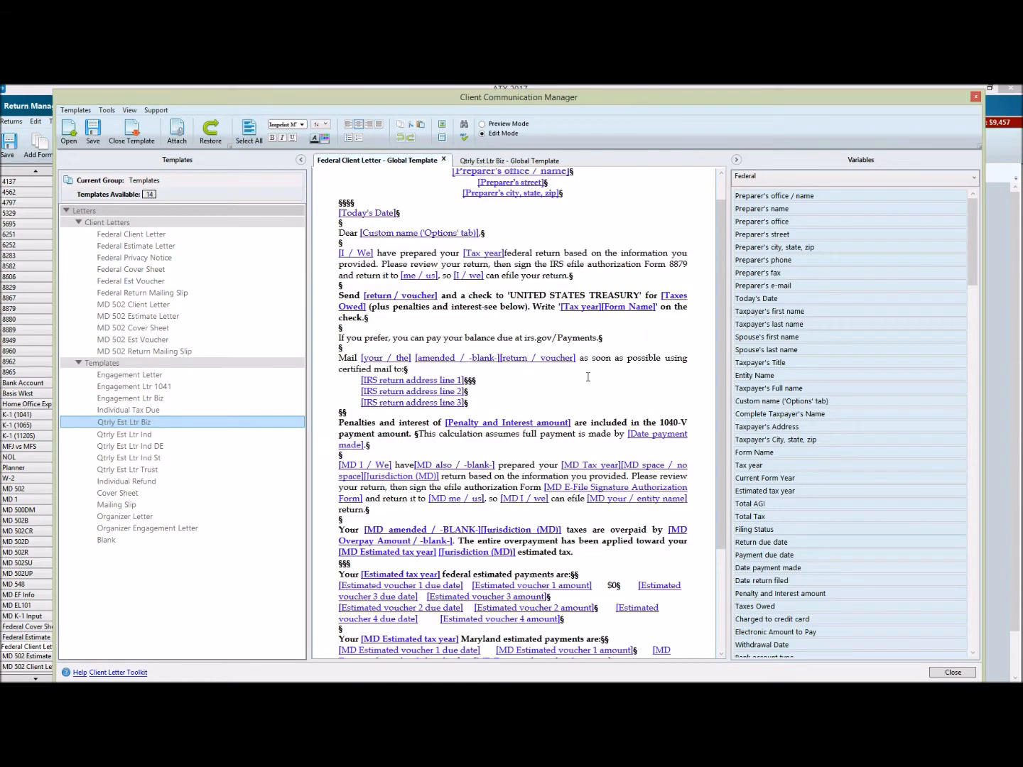
scroll(590, 460, "down", 4)
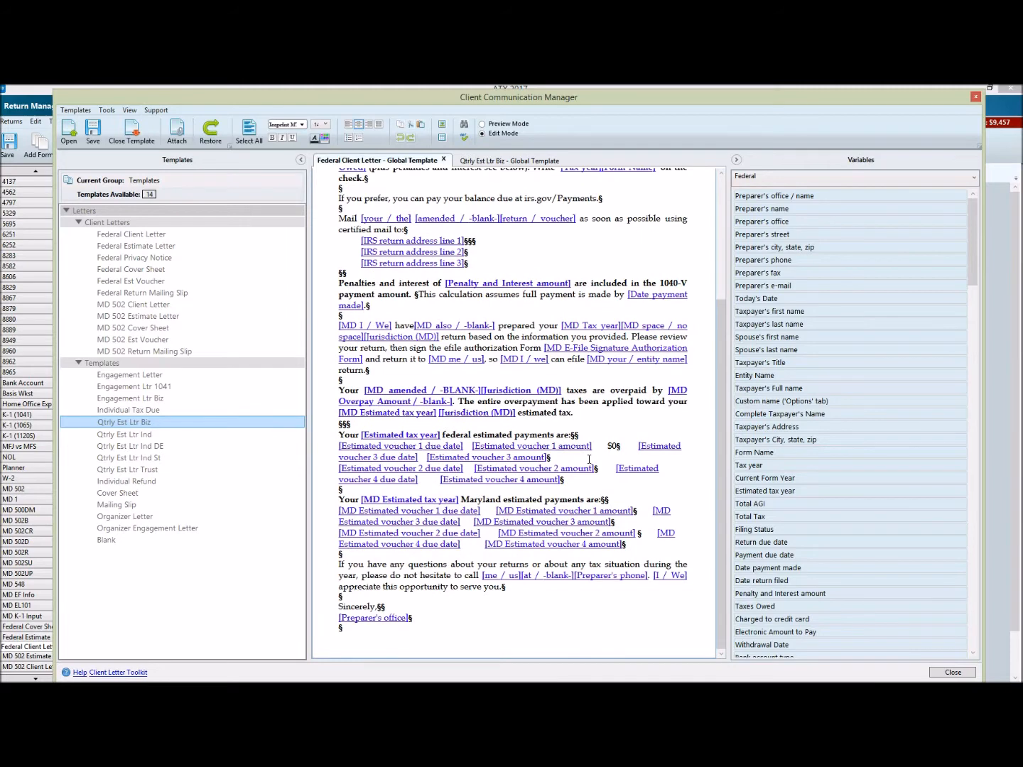
scroll(589, 460, "up", 4)
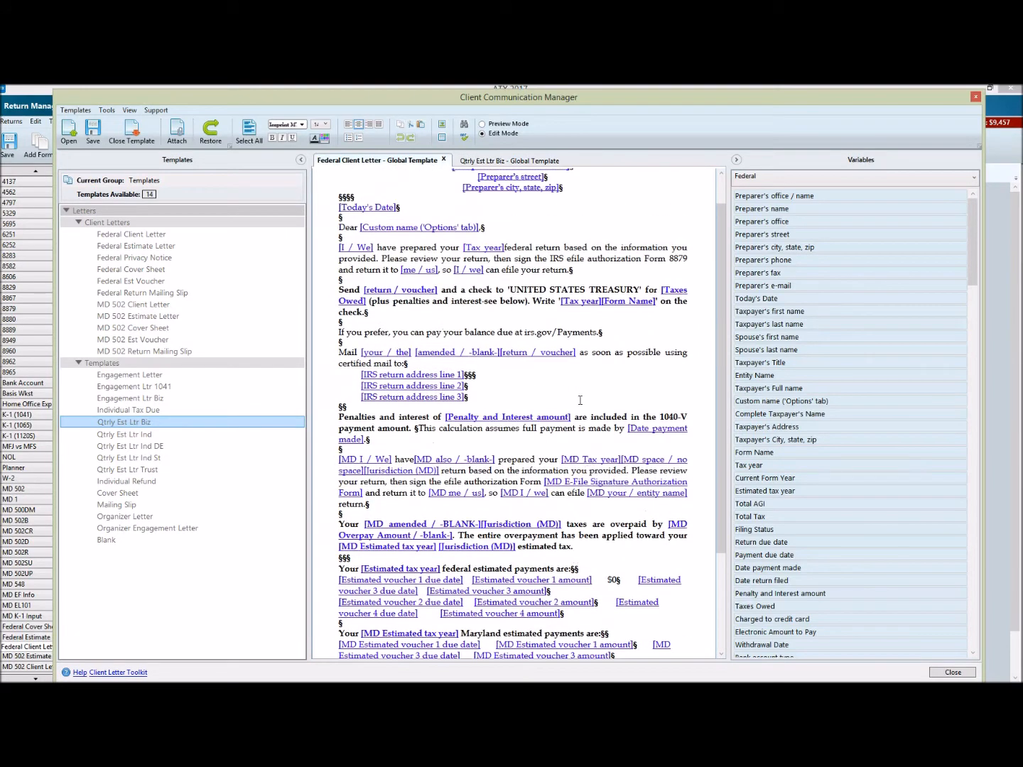
scroll(581, 402, "down", 1)
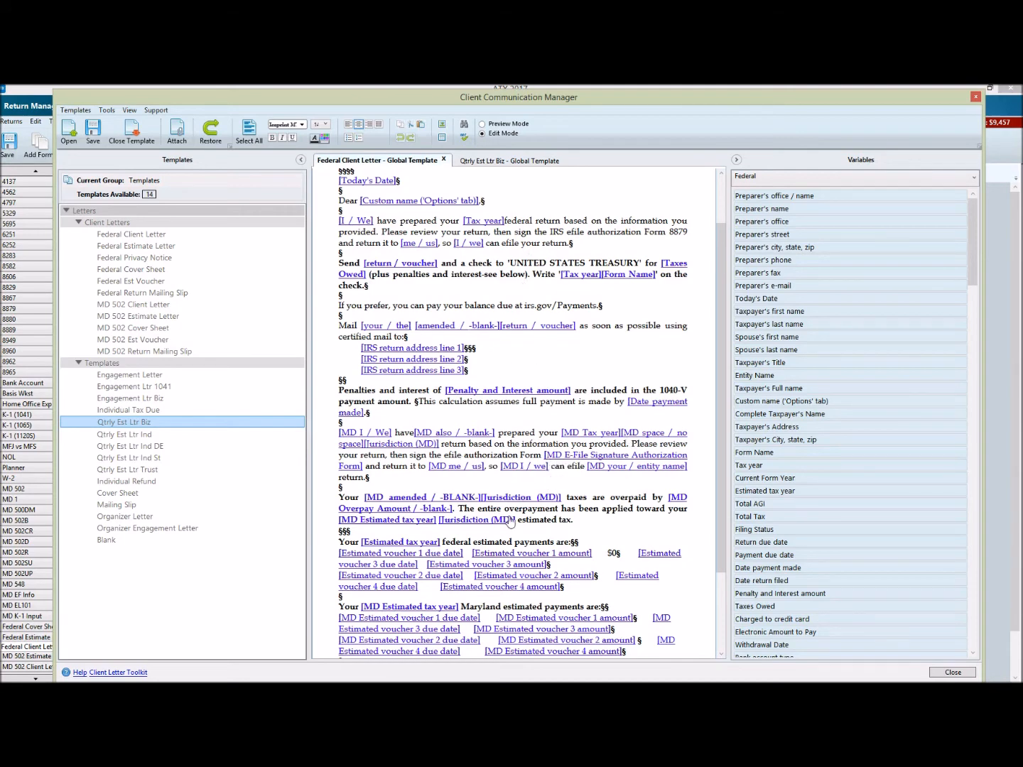
scroll(509, 523, "down", 4)
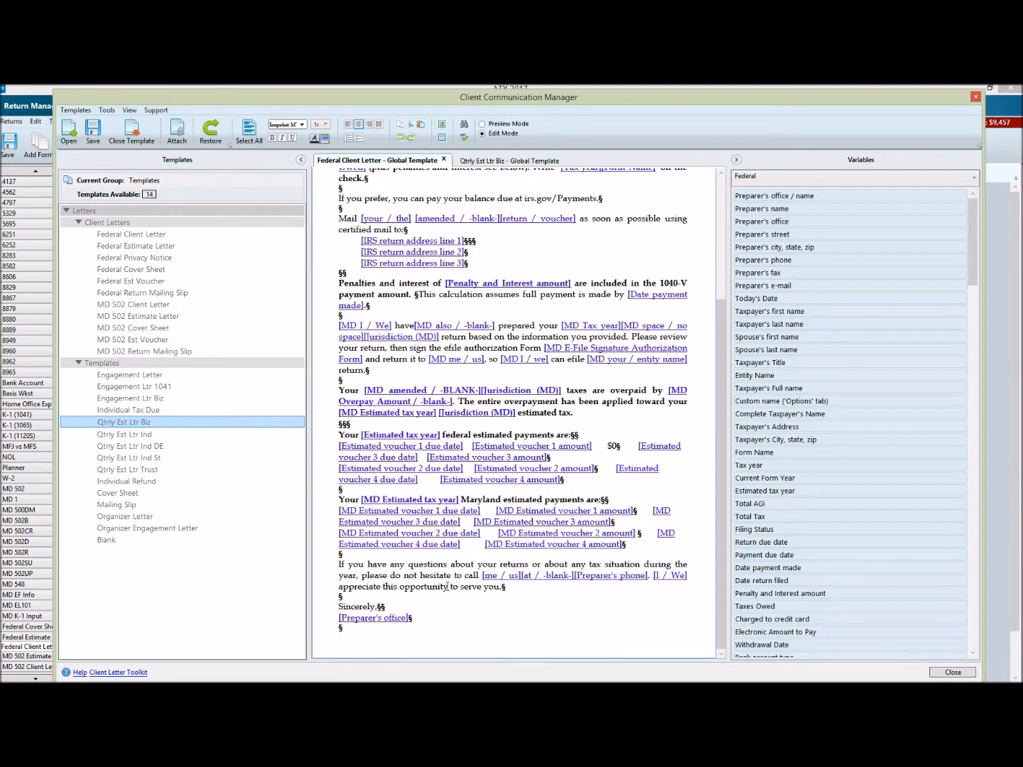
scroll(445, 587, "up", 6)
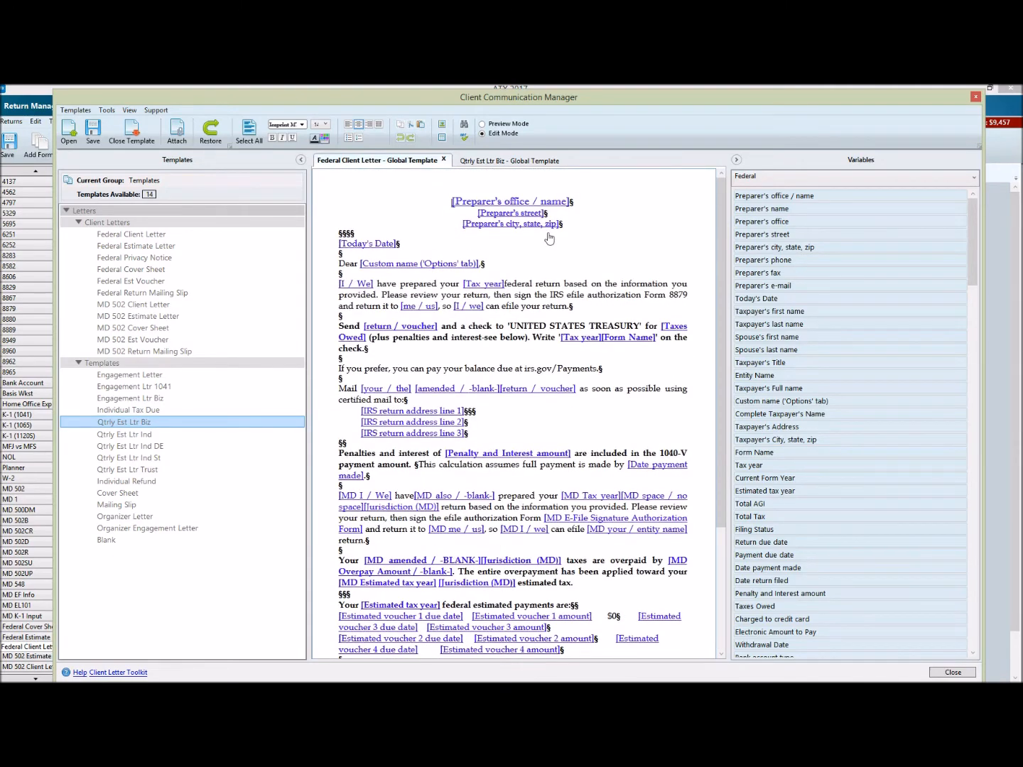
scroll(568, 231, "down", 1)
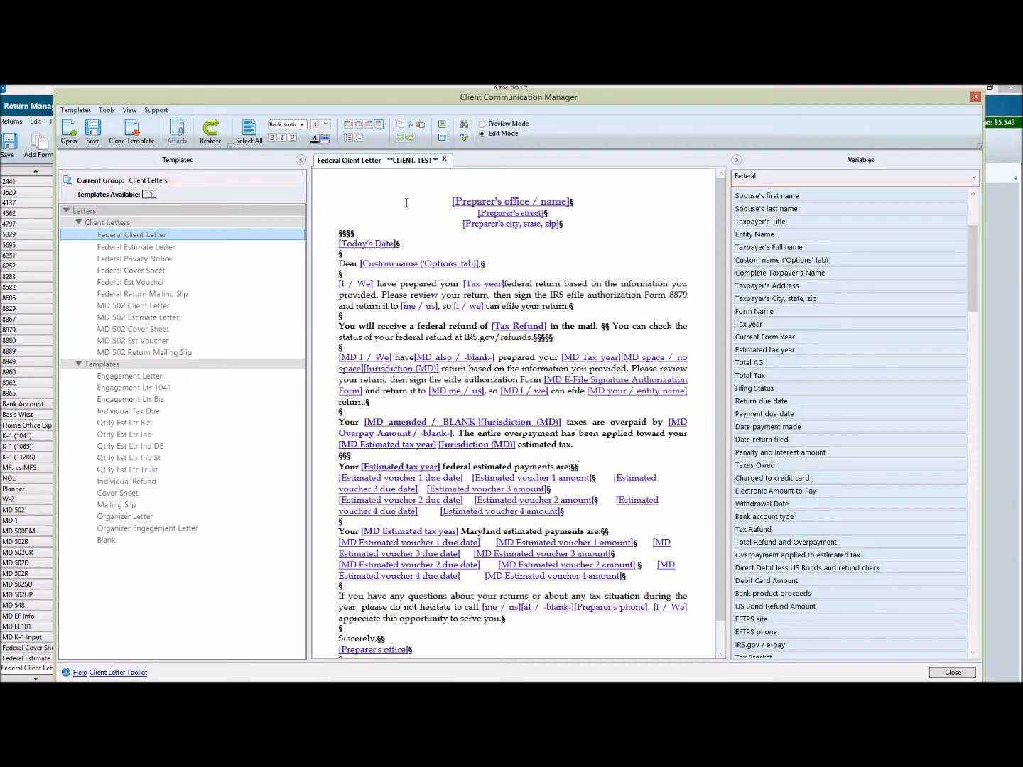
Step: Leave the letter editor and examine the Setup Data option in the Return Manager's Backup window, closing it without backing up
key("Escape")
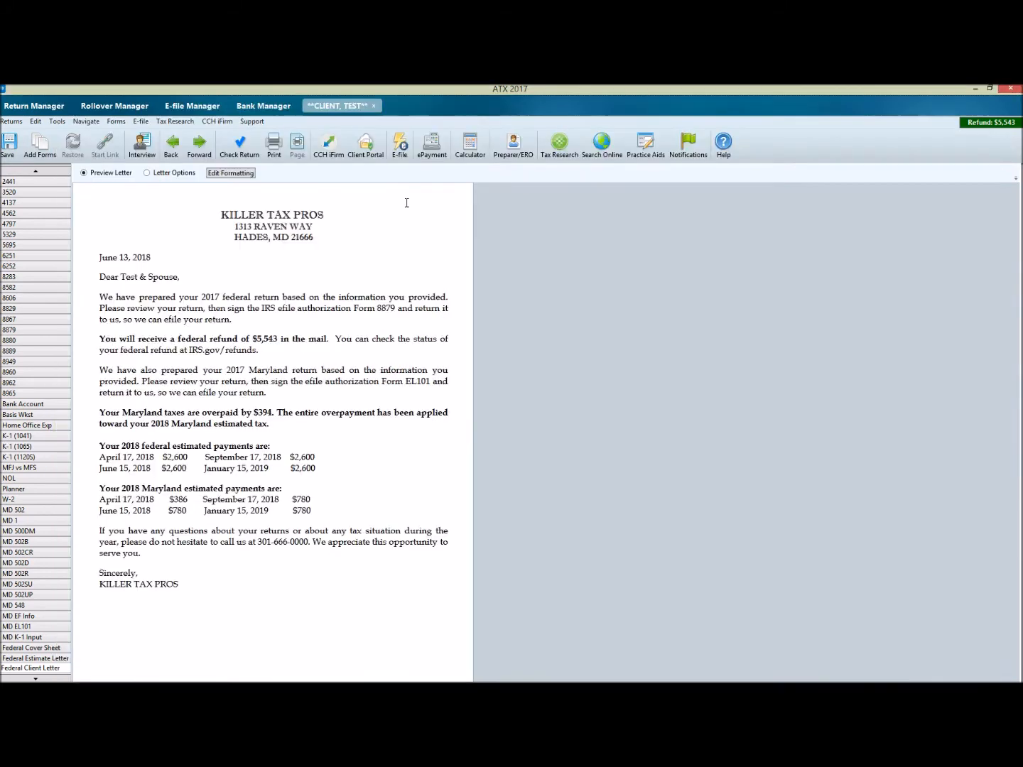
left_click(44, 111)
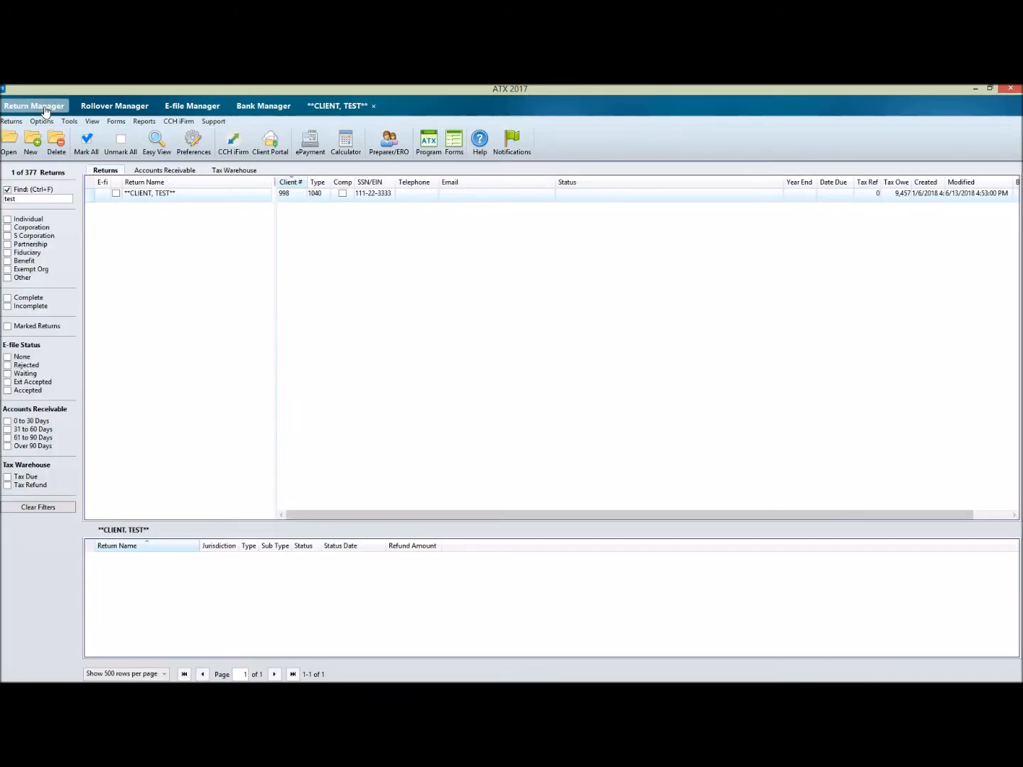
left_click(11, 121)
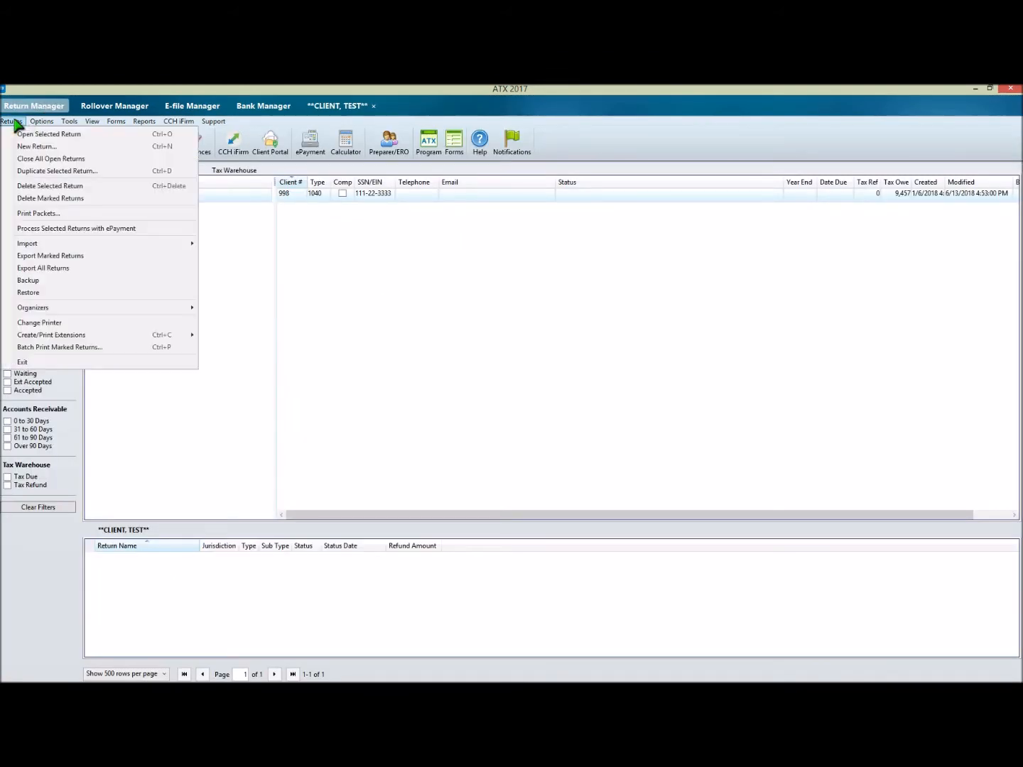
left_click(32, 282)
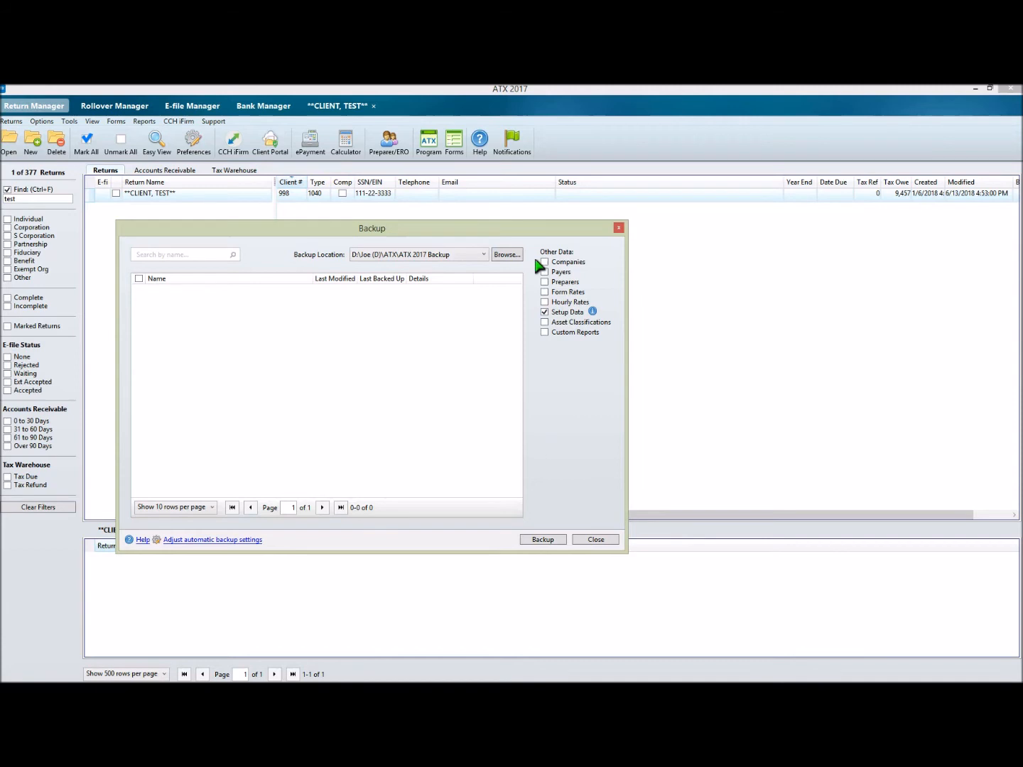
left_click(595, 540)
Step: Try inserting the Total AGI variable after "based" in the test return's Federal Client Letter, and close the template without saving
left_click(336, 106)
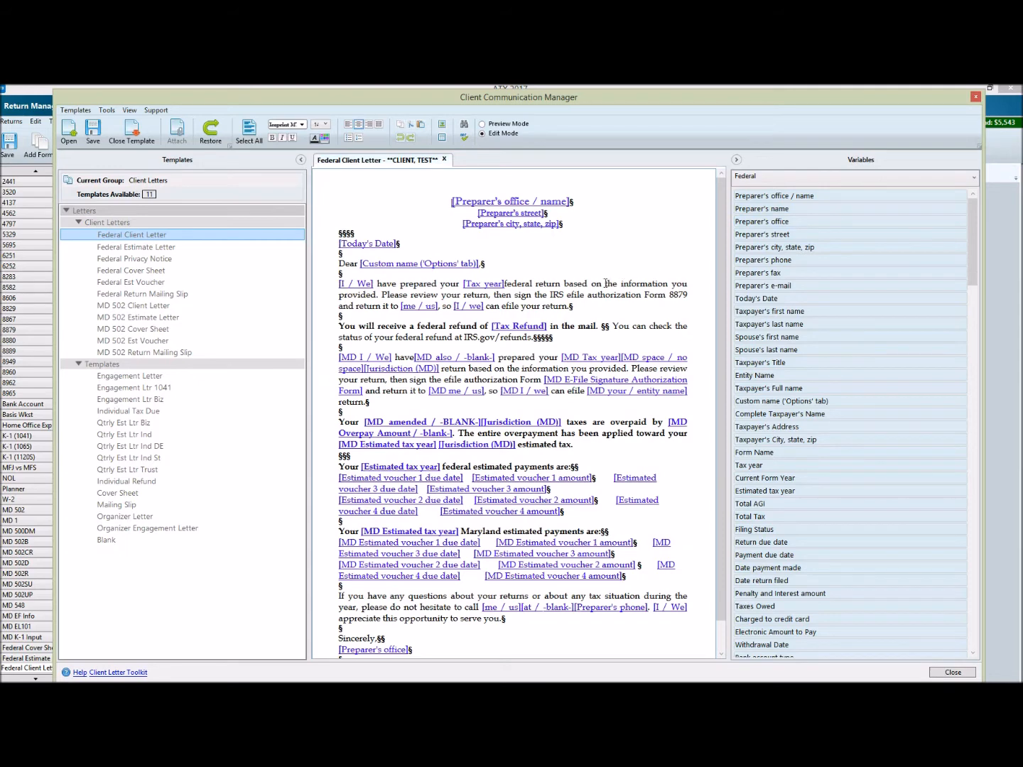
left_click(592, 284)
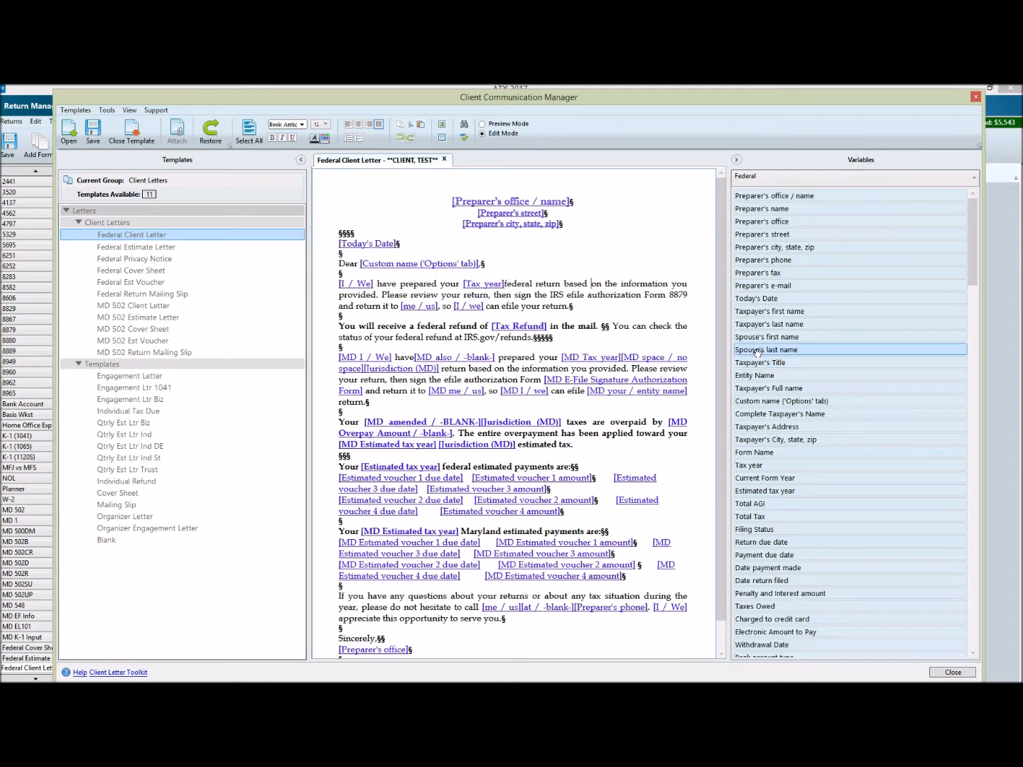
double_click(751, 503)
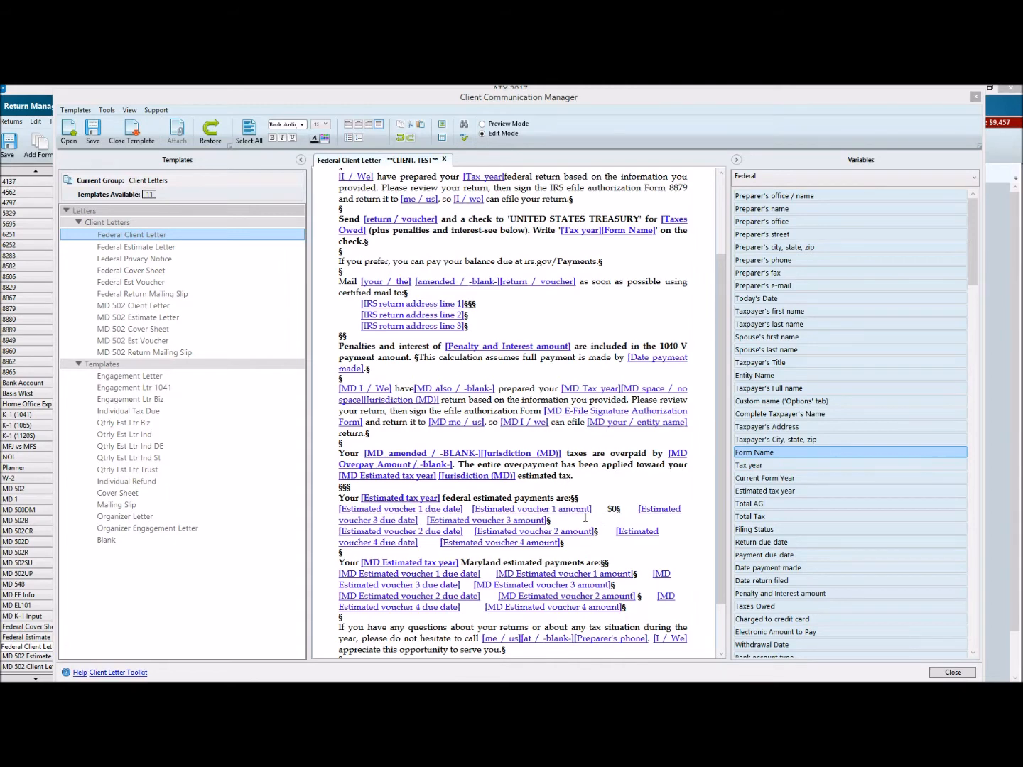
left_click(445, 160)
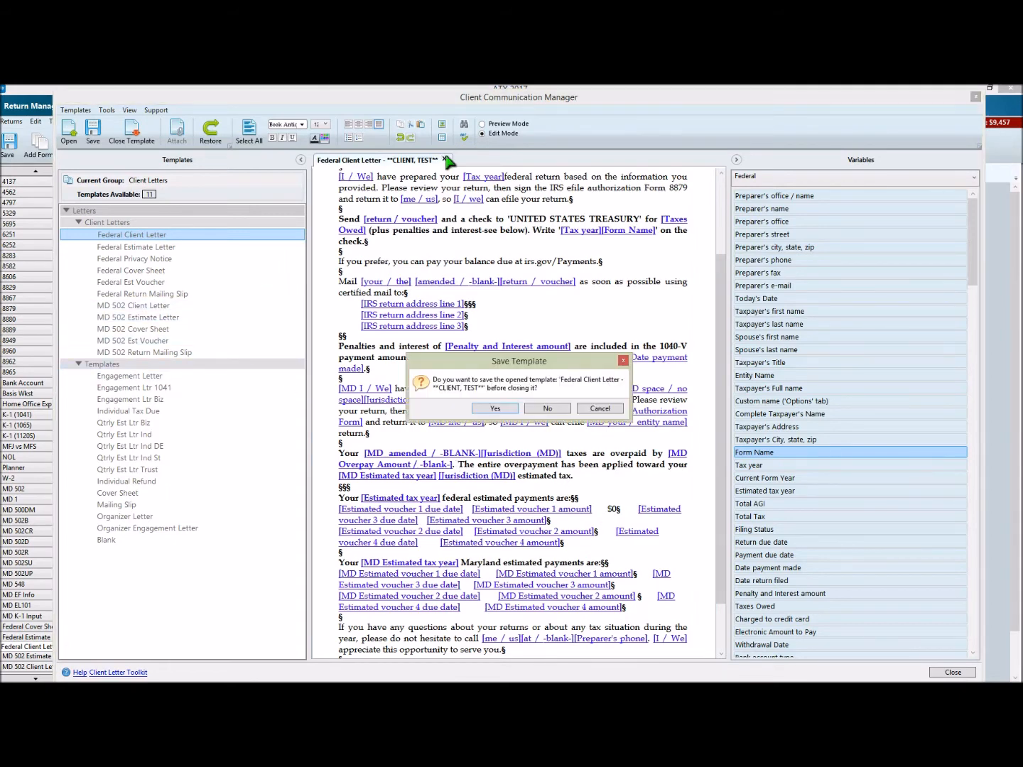
left_click(546, 410)
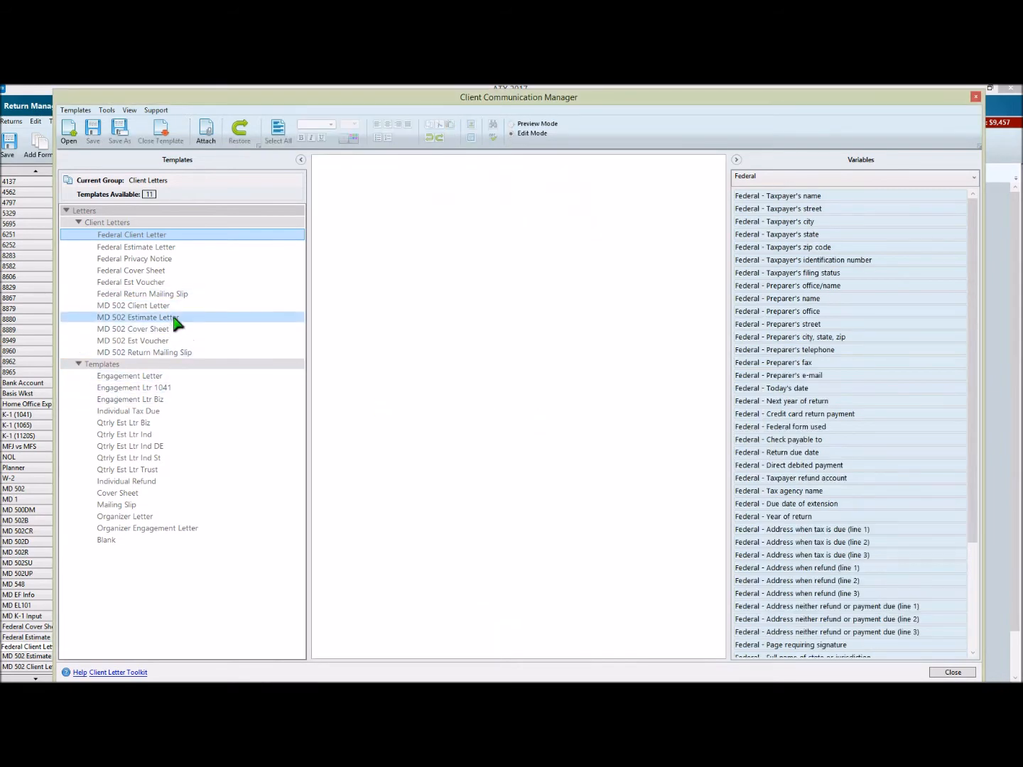
Step: Open the Federal Estimate Letter template, compare its preview with its editable variables, and close the Client Communication Manager
double_click(147, 249)
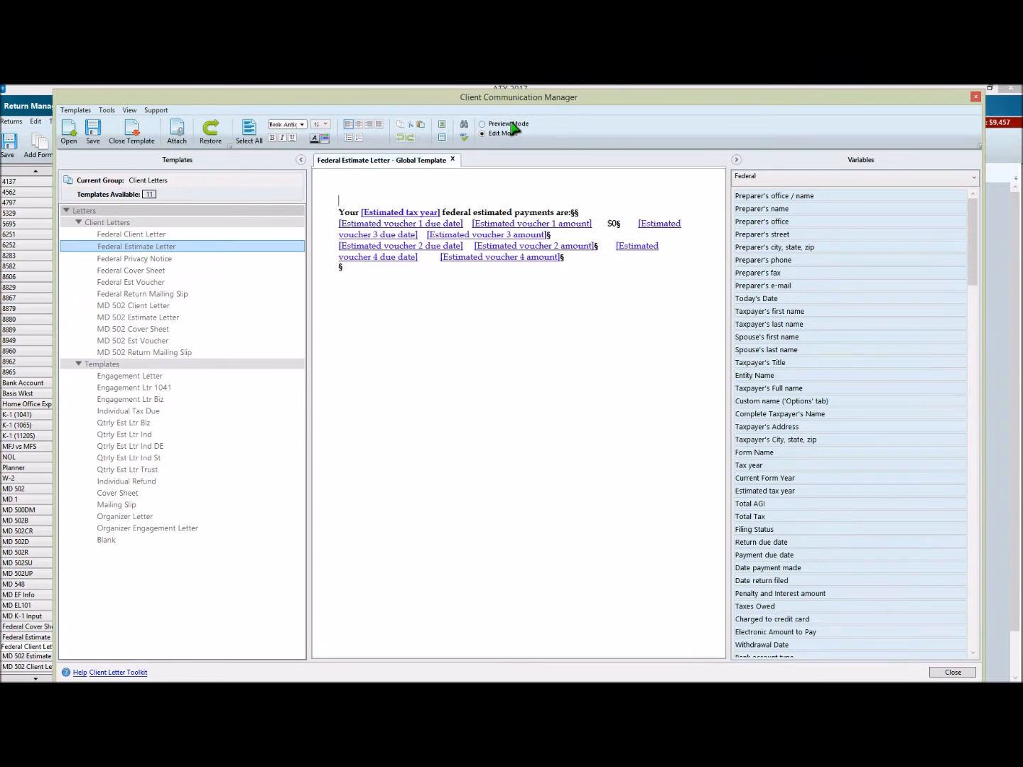
left_click(483, 124)
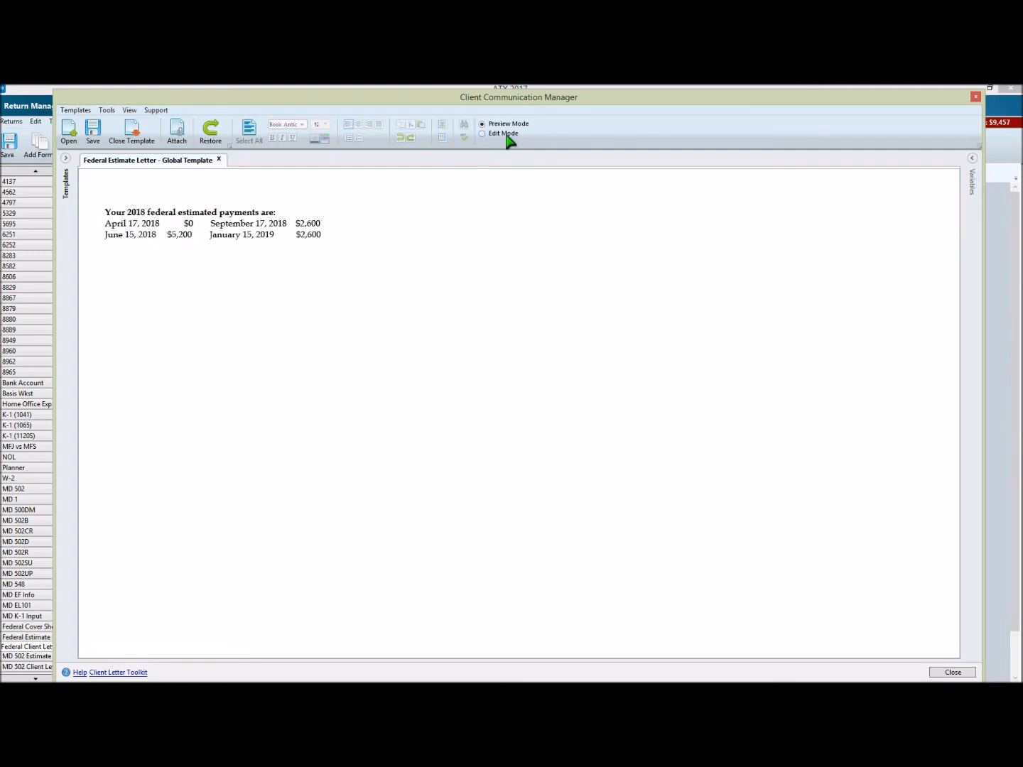
left_click(483, 134)
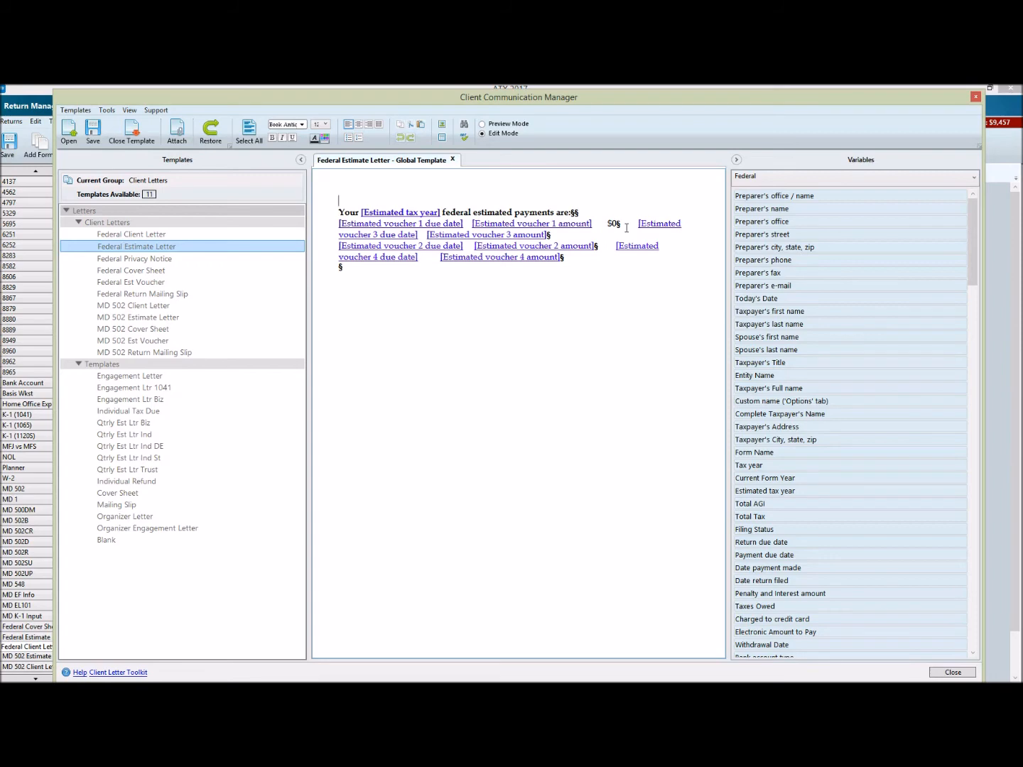
left_click(451, 160)
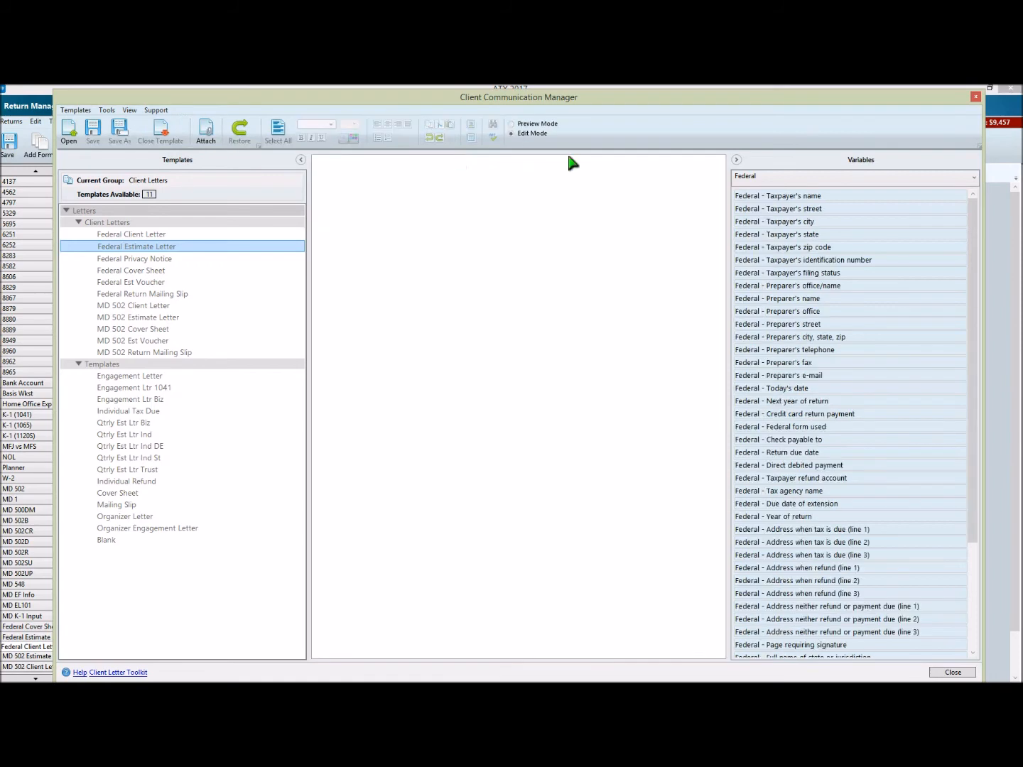
left_click(976, 96)
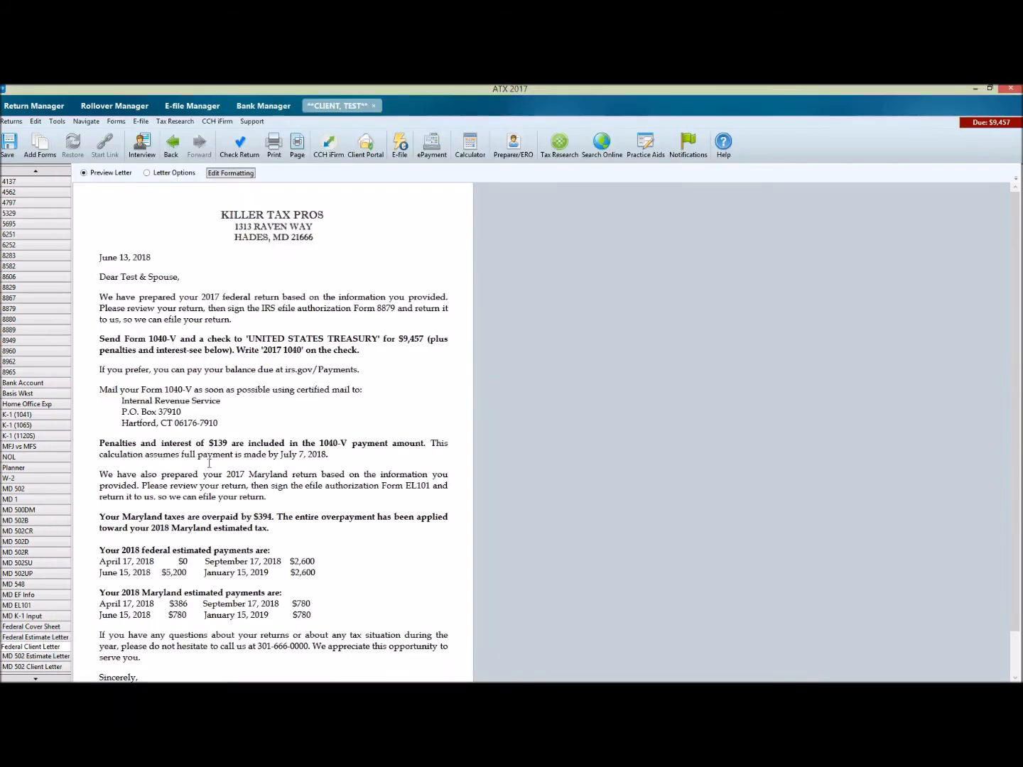
Step: Review the end of the previewed Federal Client Letter and open the return's 1040-ES form
scroll(316, 527, "down", 1)
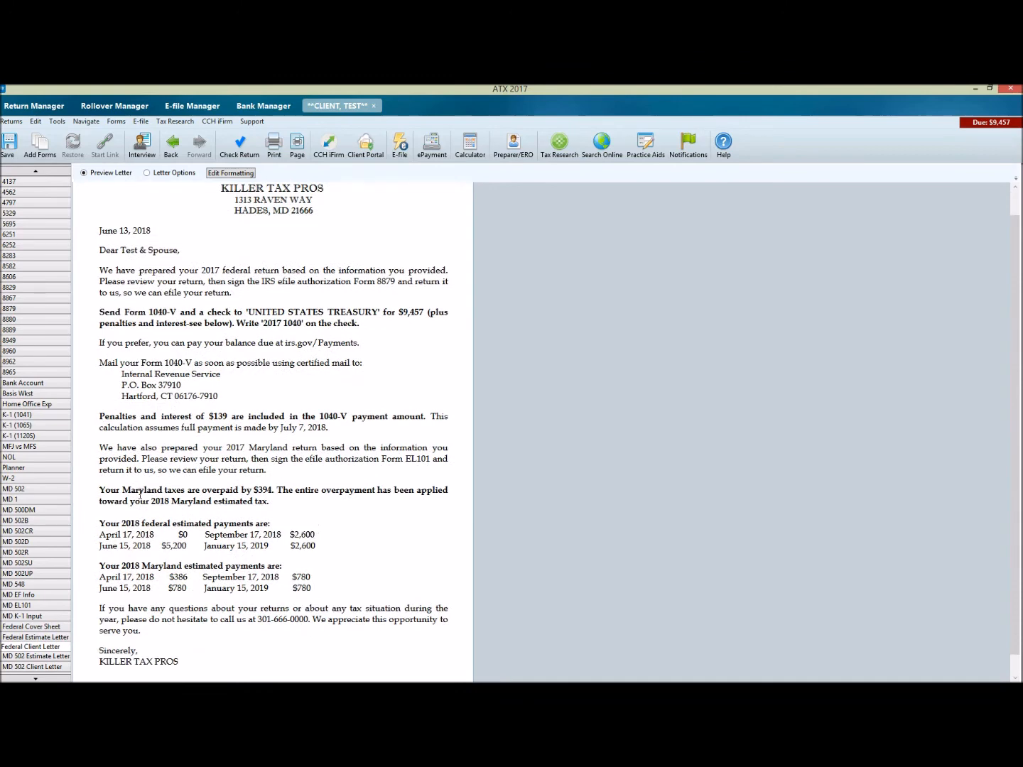
scroll(29, 259, "up", 8)
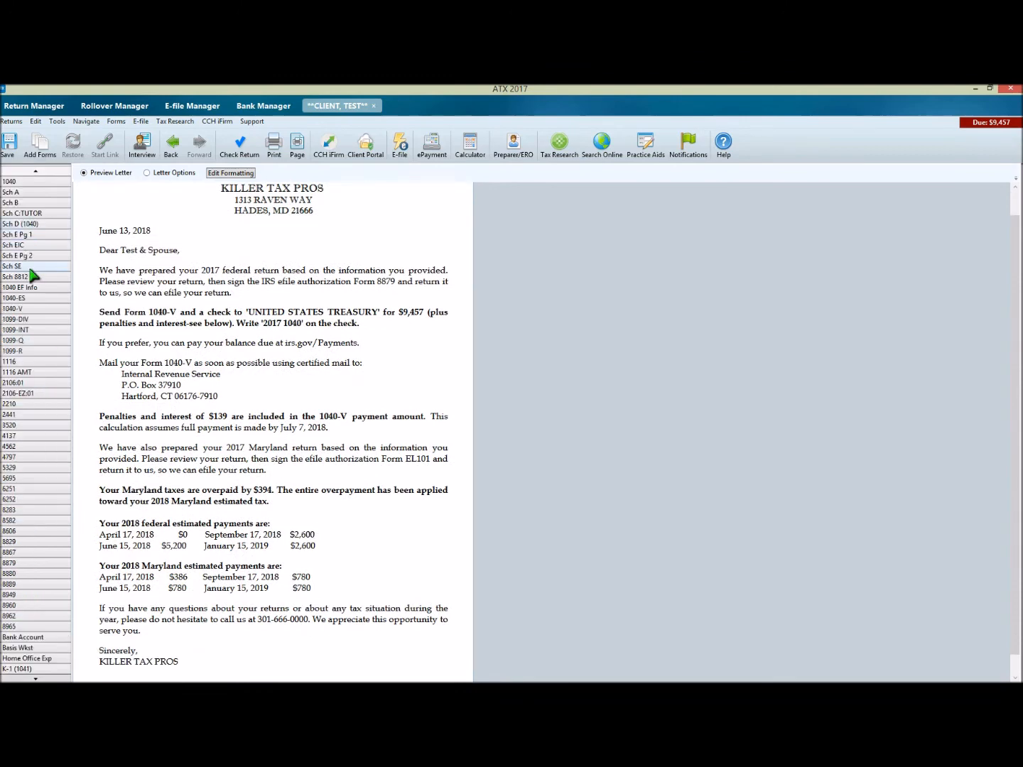
left_click(30, 298)
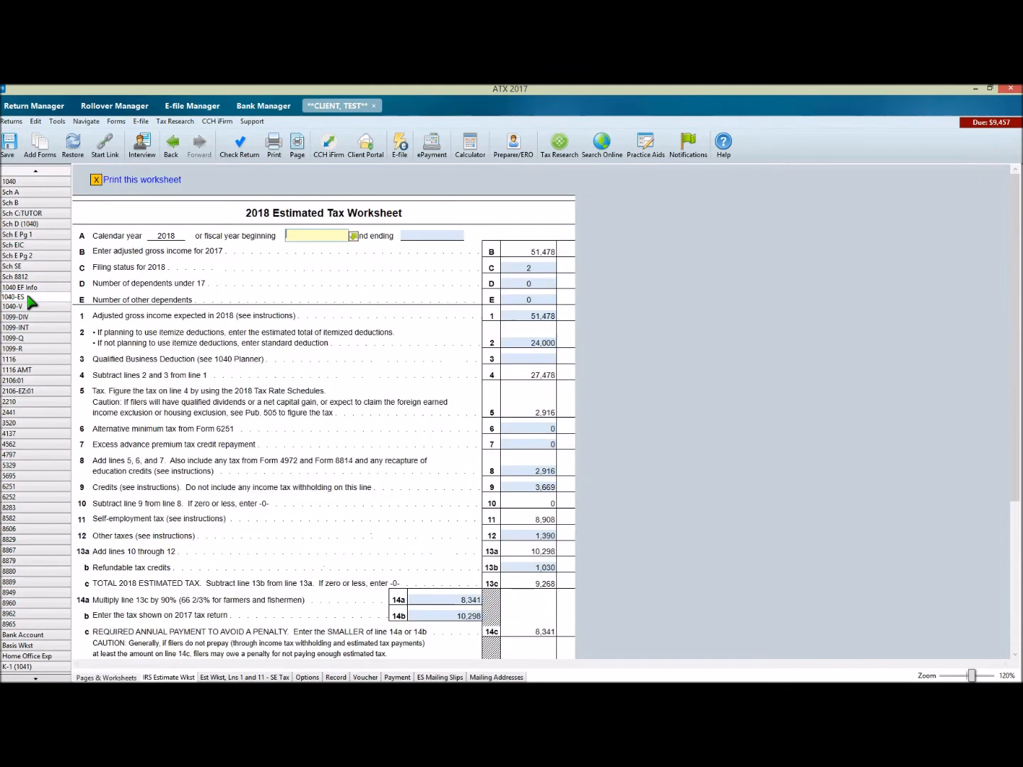
Step: Set the 1040-ES number of payments option to Four (default) and return to the Federal Client Letter
left_click(307, 677)
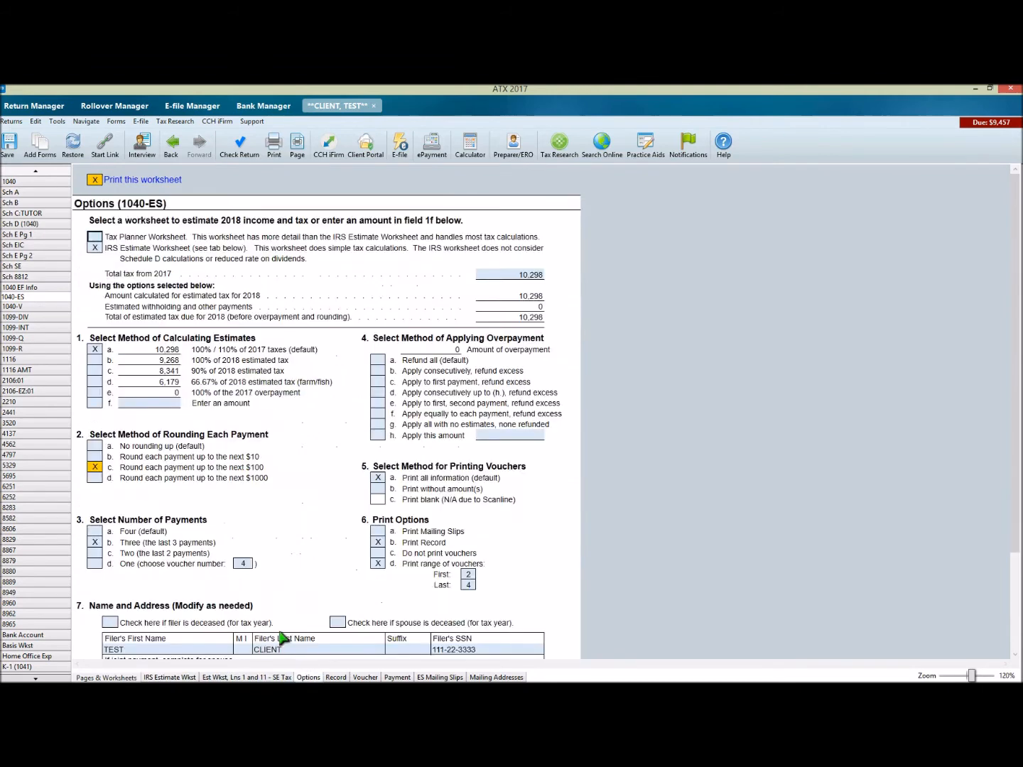
left_click(95, 533)
key("alt+Left")
key("alt+Left")
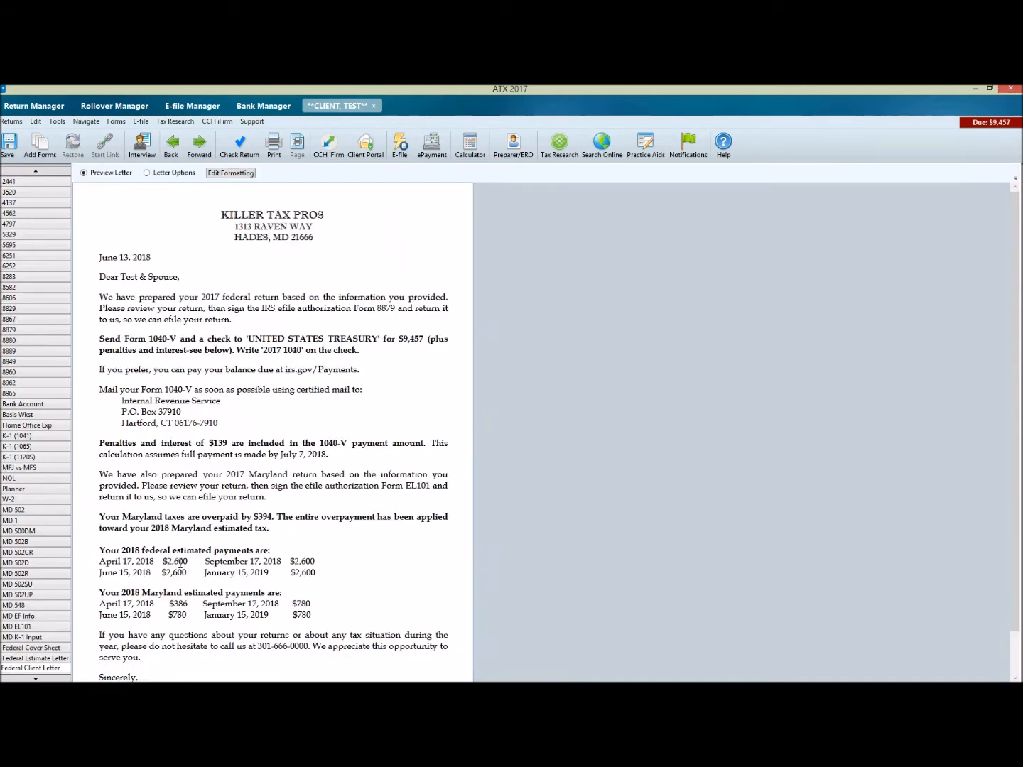
Step: Examine the federal and Maryland estimated payment variables in the Federal Client Letter's formatting editor, and close the editor
left_click(228, 175)
scroll(574, 515, "down", 4)
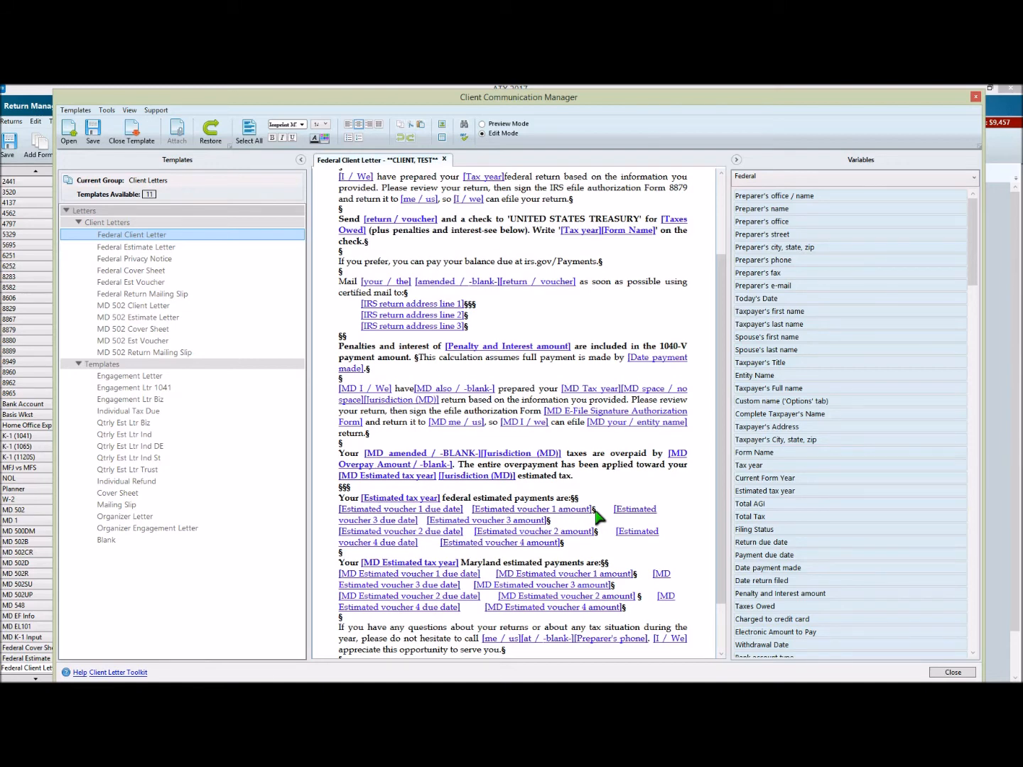
left_click(976, 97)
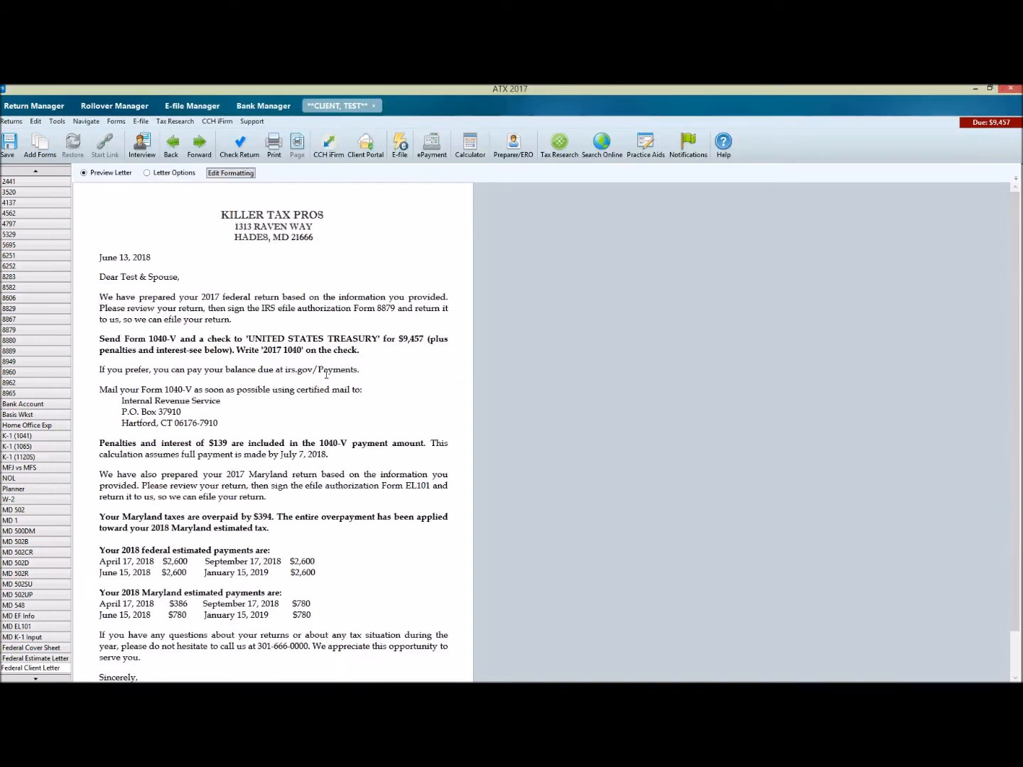
Step: Enter 15000 on Form 1040 page 2, line 70, as the amount paid with the extension request, and return to the Federal Client Letter
scroll(39, 221, "up", 7)
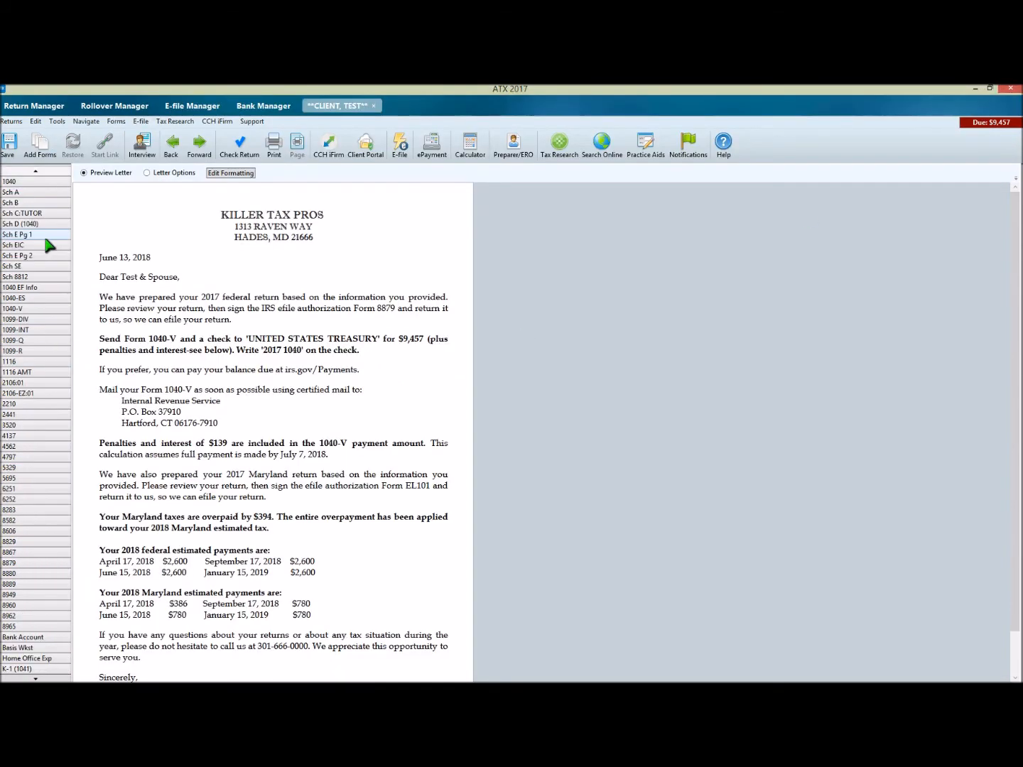
left_click(46, 182)
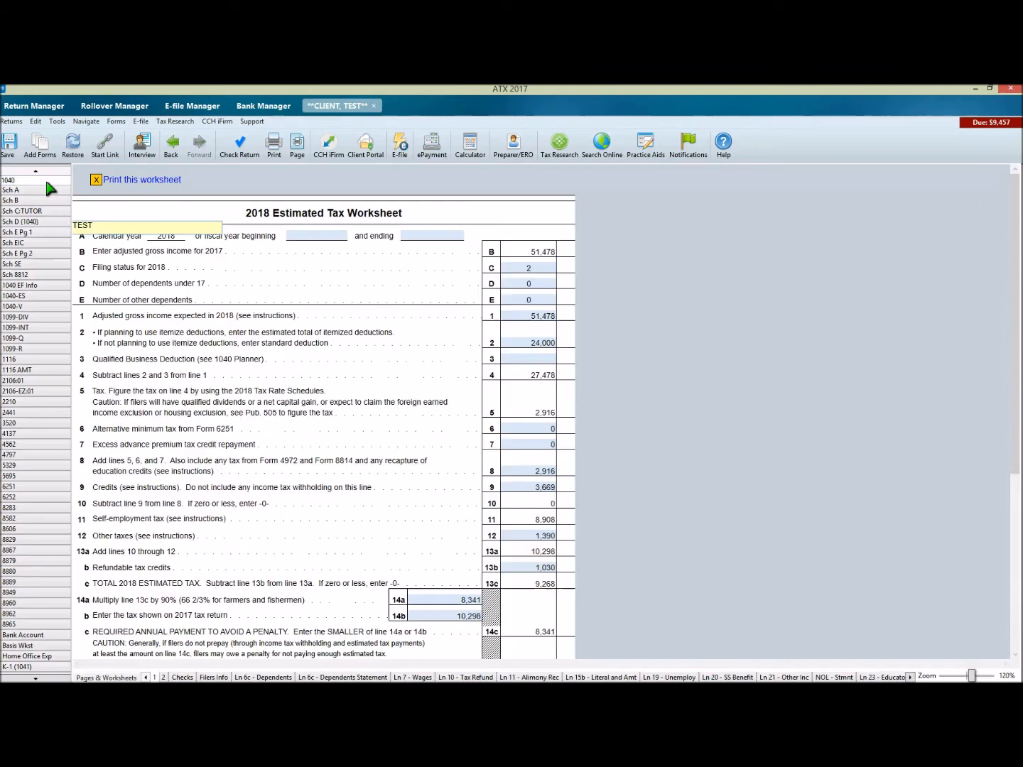
scroll(472, 622, "down", 4)
scroll(472, 622, "down", 3)
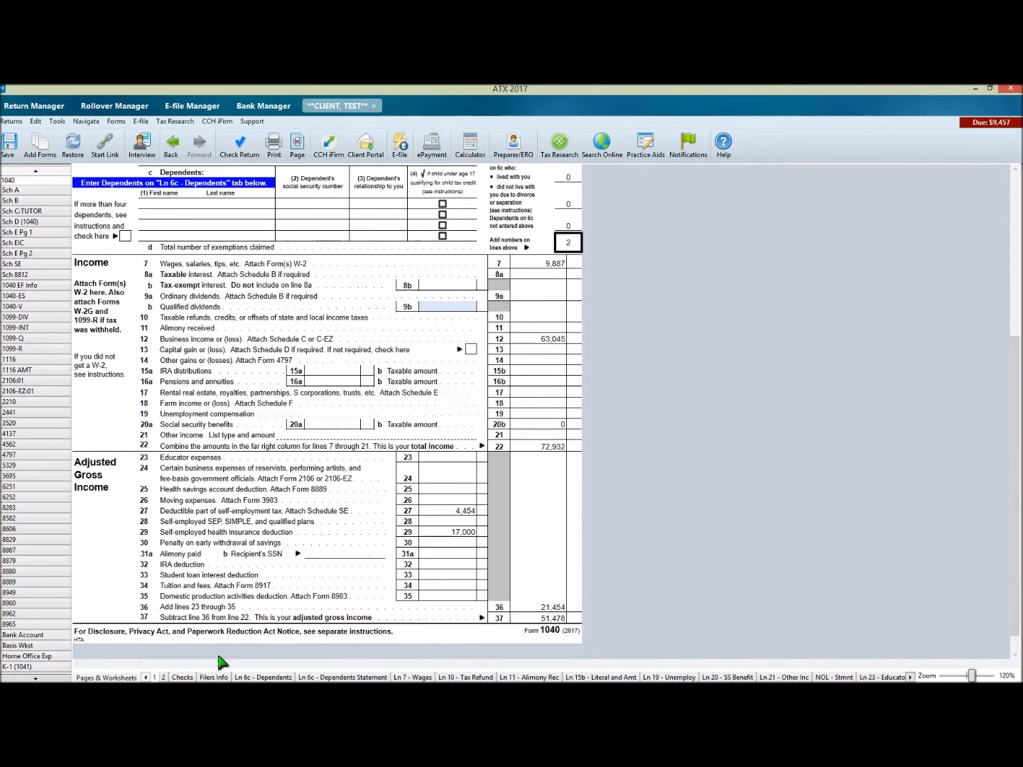
left_click(164, 679)
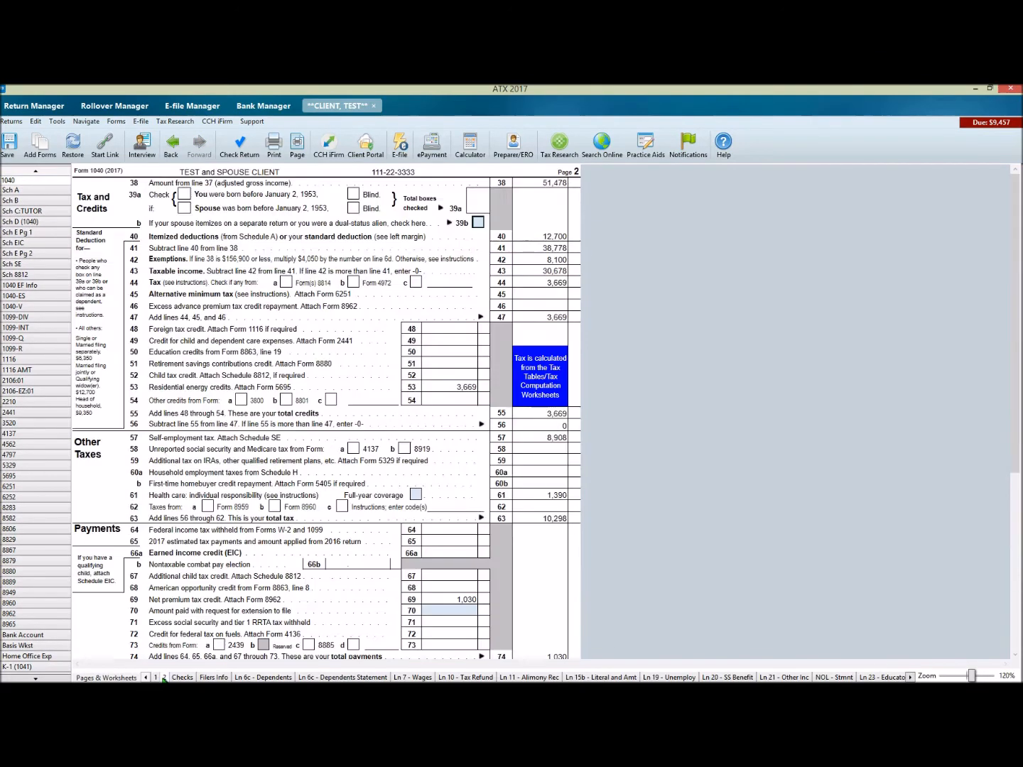
scroll(440, 411, "down", 3)
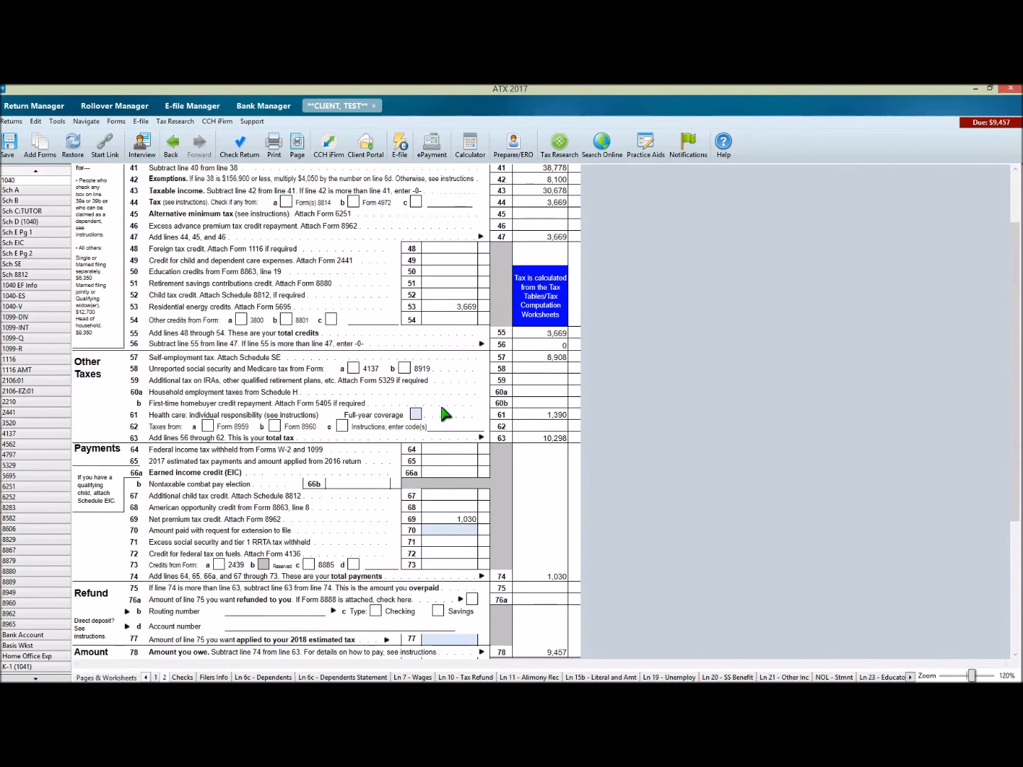
left_click(450, 530)
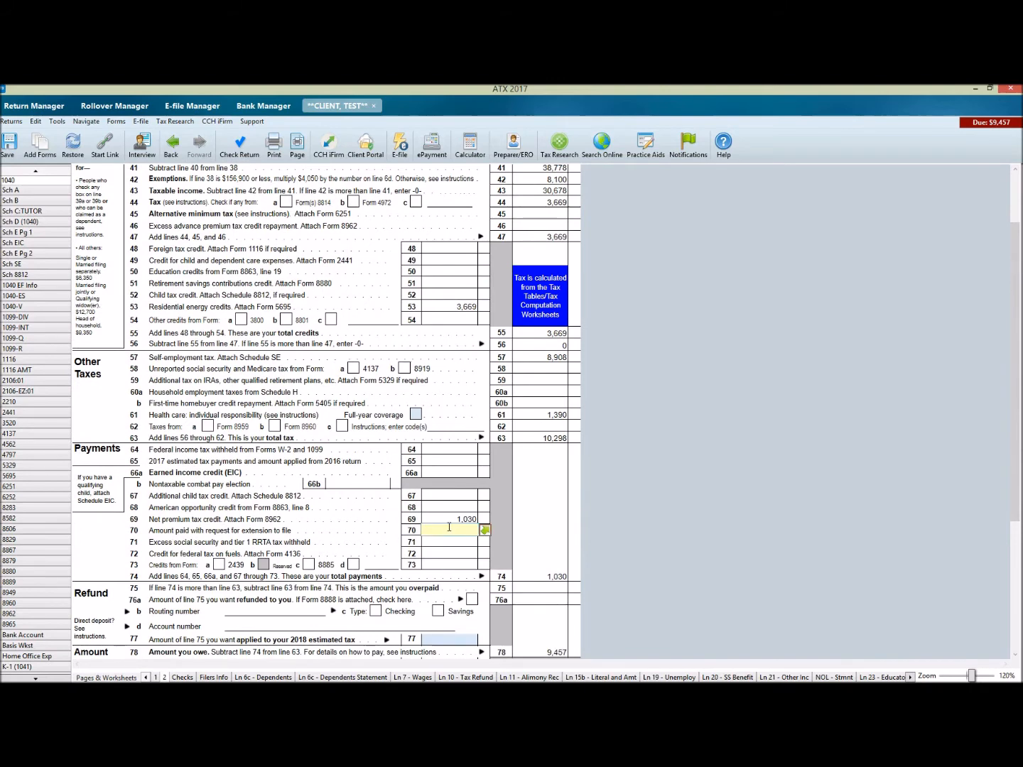
type("15000")
key("Tab")
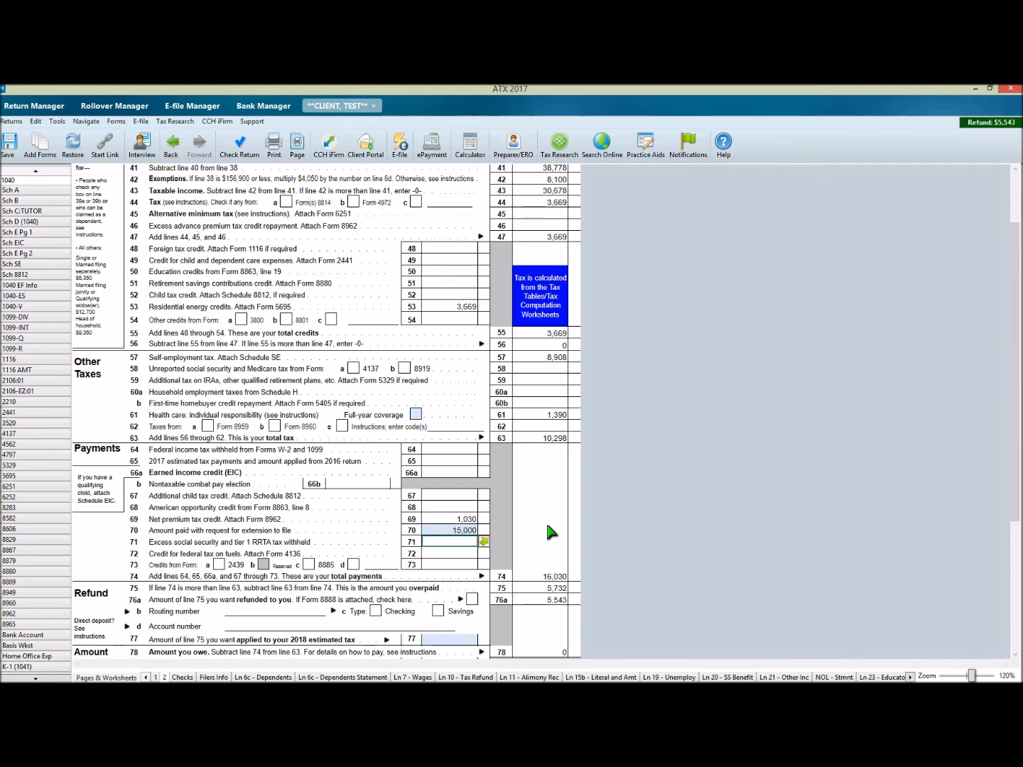
scroll(552, 528, "down", 1)
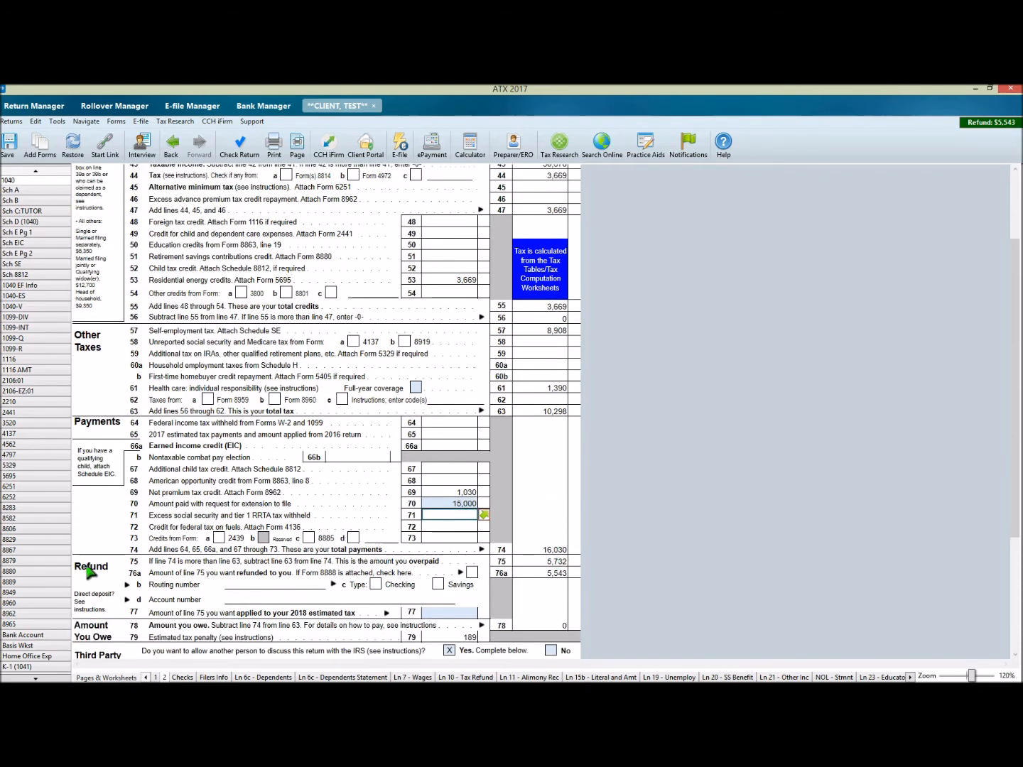
scroll(336, 452, "up", 10)
key("alt+Left")
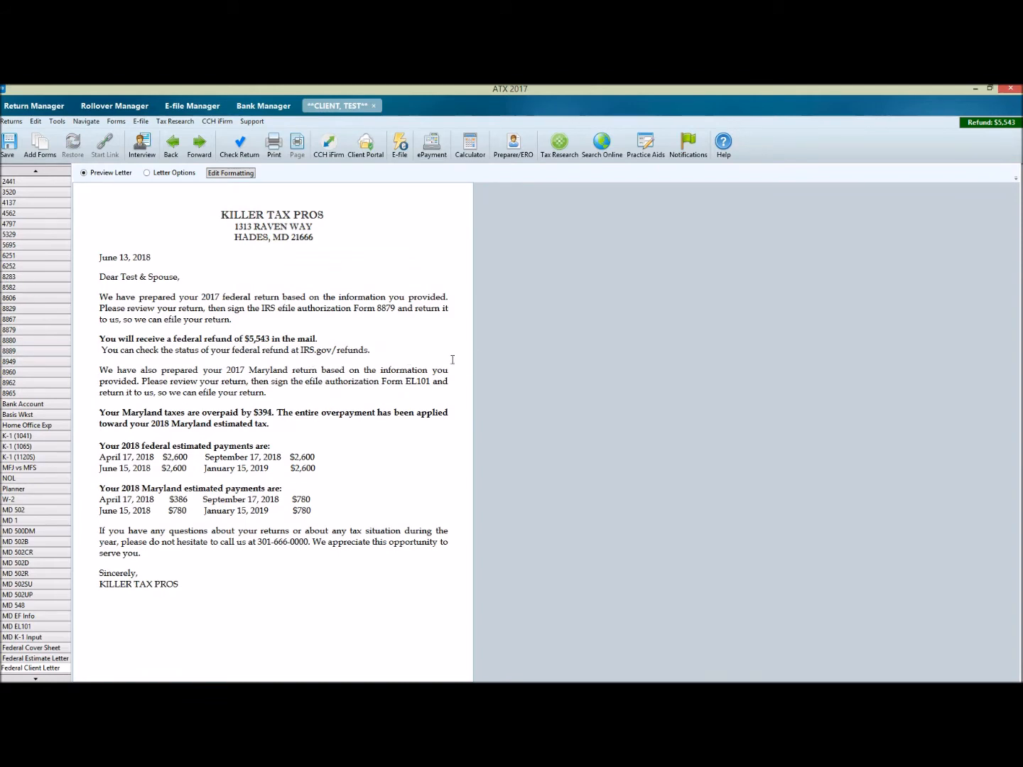
Step: Join the refund status sentence to the federal refund sentence in the Federal Client Letter, saving the change for this return only
left_click(231, 174)
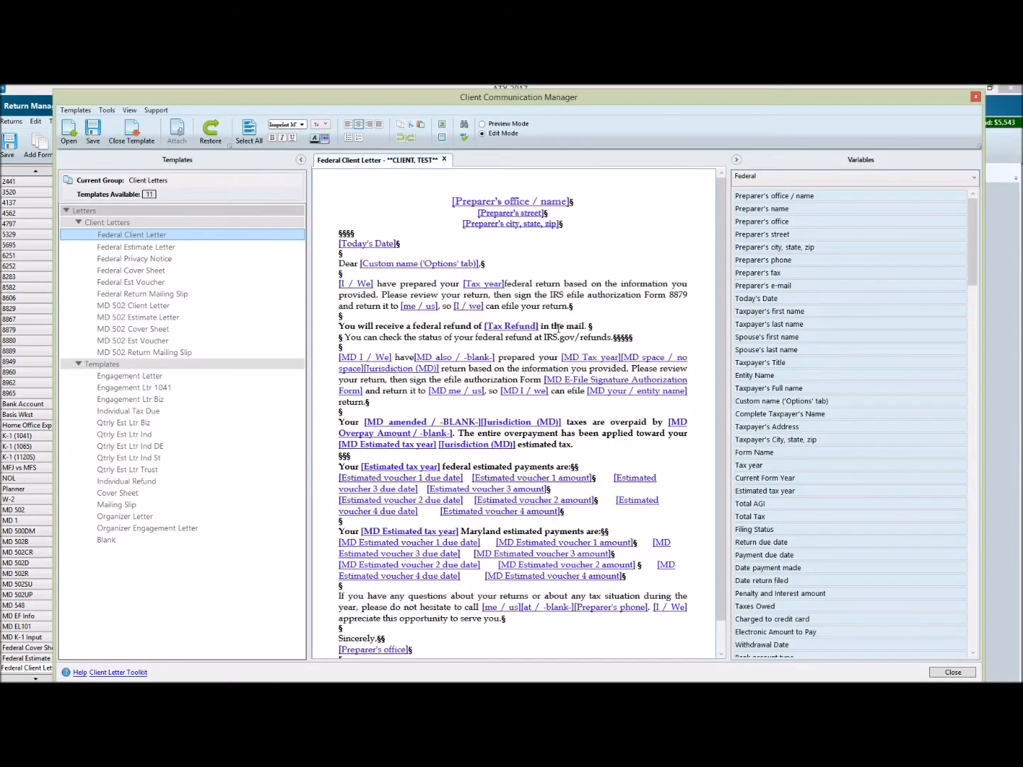
left_click(604, 334)
key("Delete")
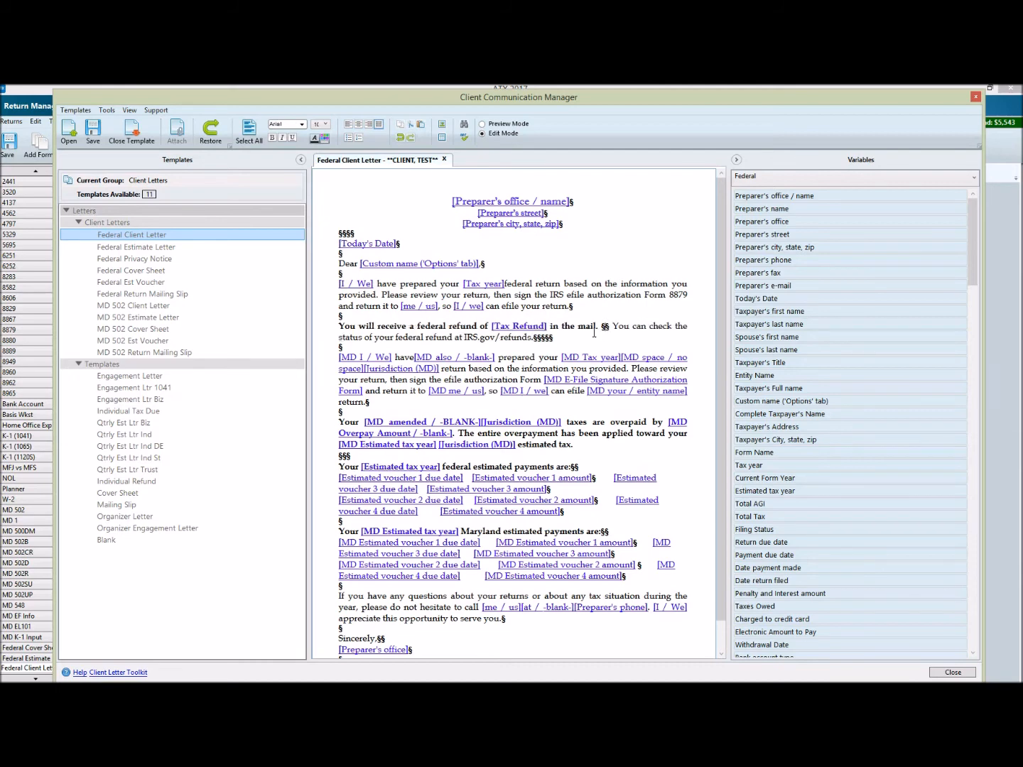
left_click(521, 125)
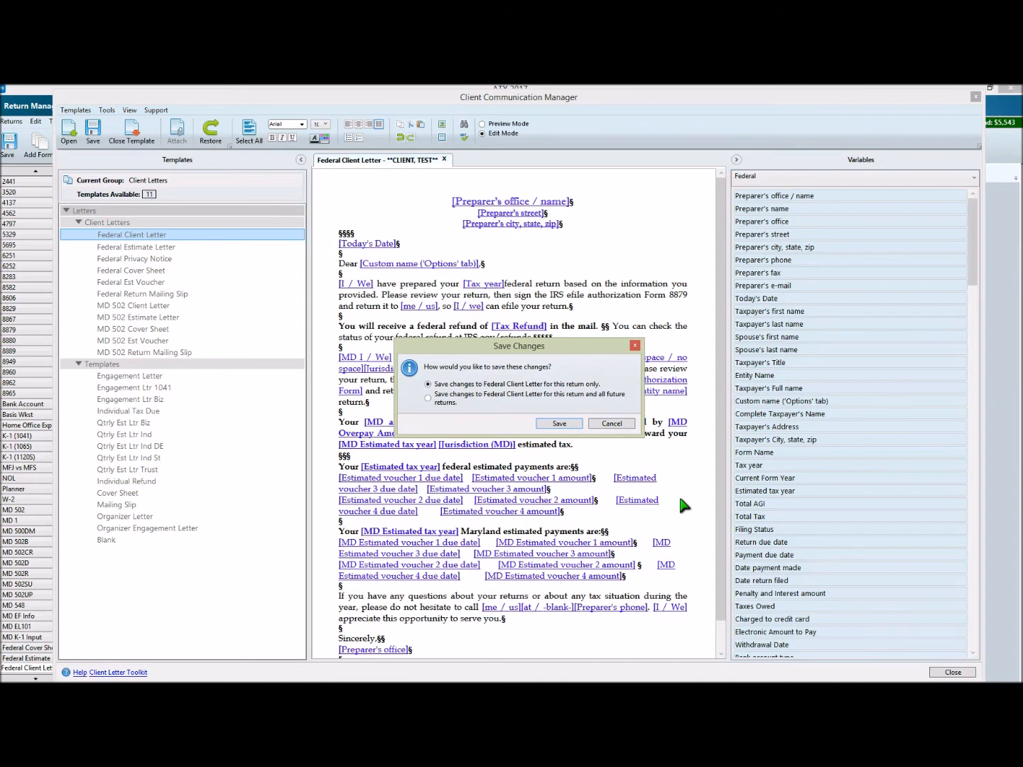
left_click(560, 424)
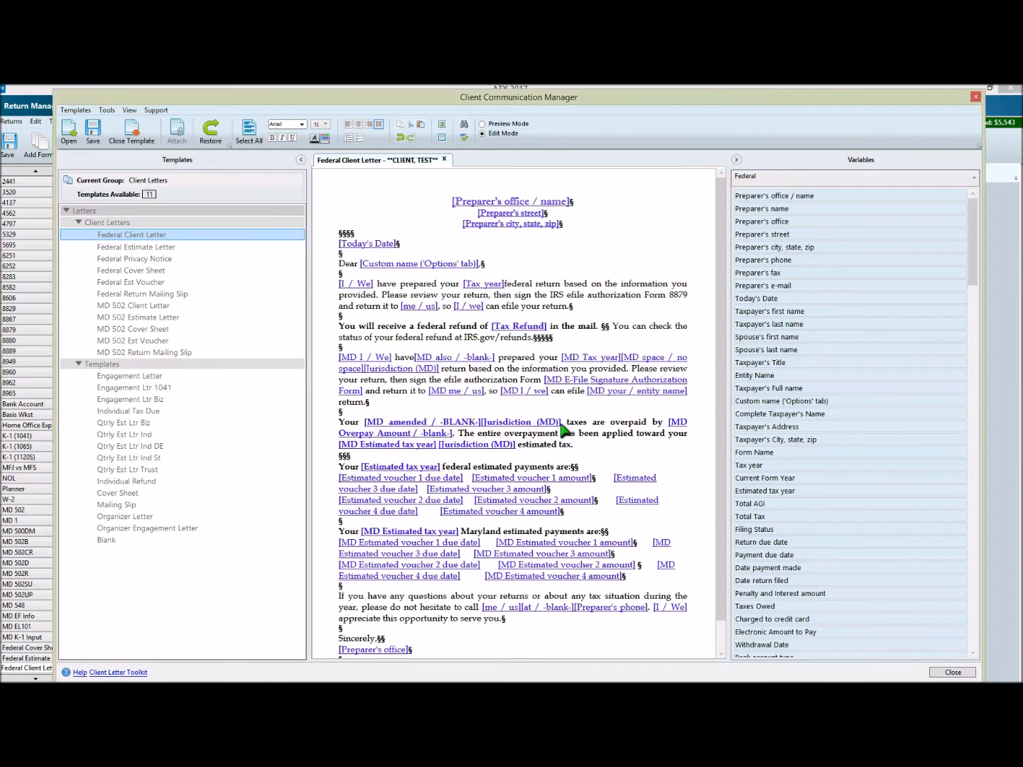
Step: Open the global Engagement Letter template and replace "Maryland" with "Delaware" in its return preparation sentence
left_click(137, 374)
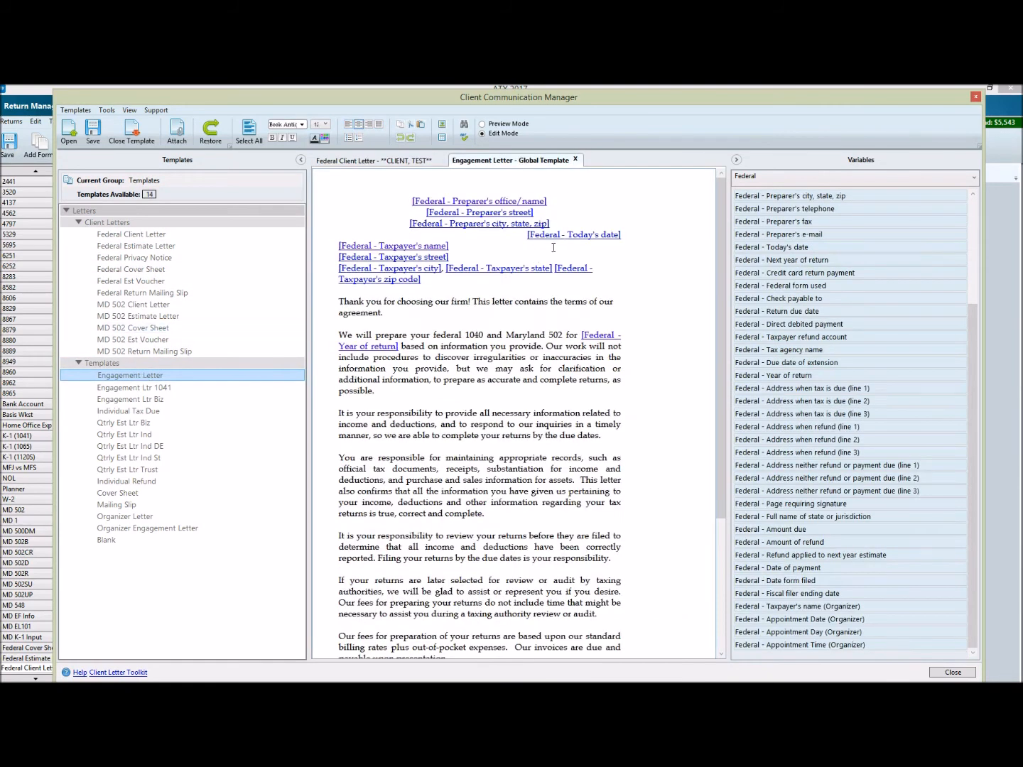
double_click(525, 337)
key("Delete")
type("D")
right_click(525, 341)
key("Escape")
type("elaware")
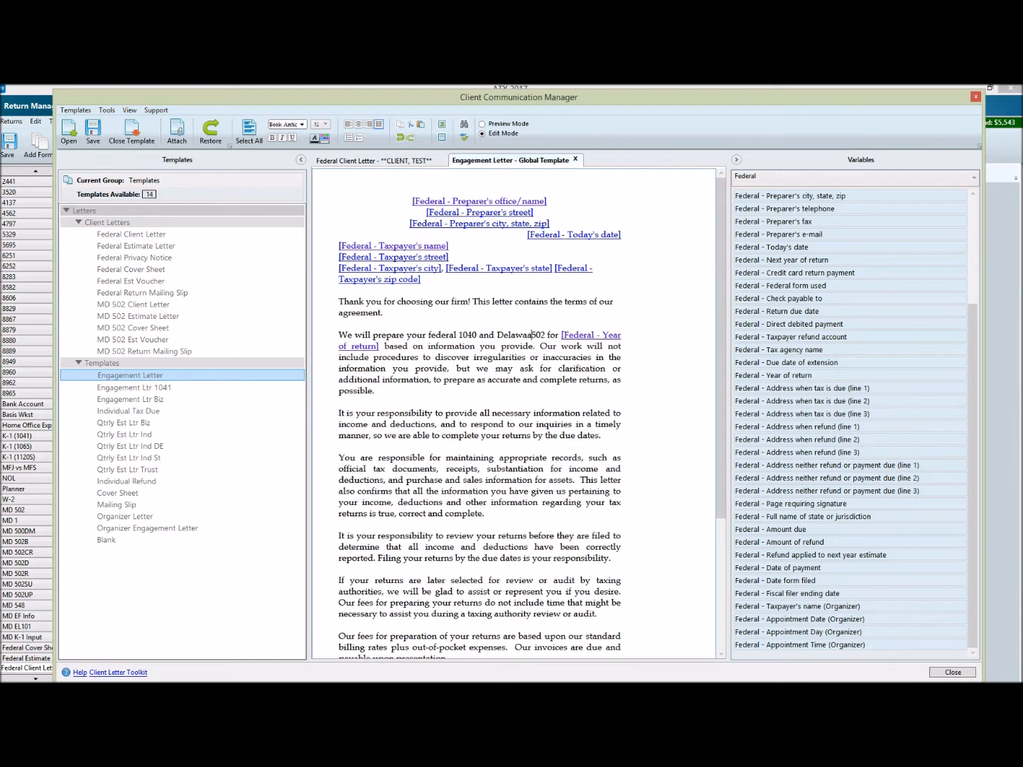
Step: Replace the state form number 502 after "Delaware" with 100 in the Engagement Letter
key("Delete")
key("Delete")
key("Delete")
key("Delete")
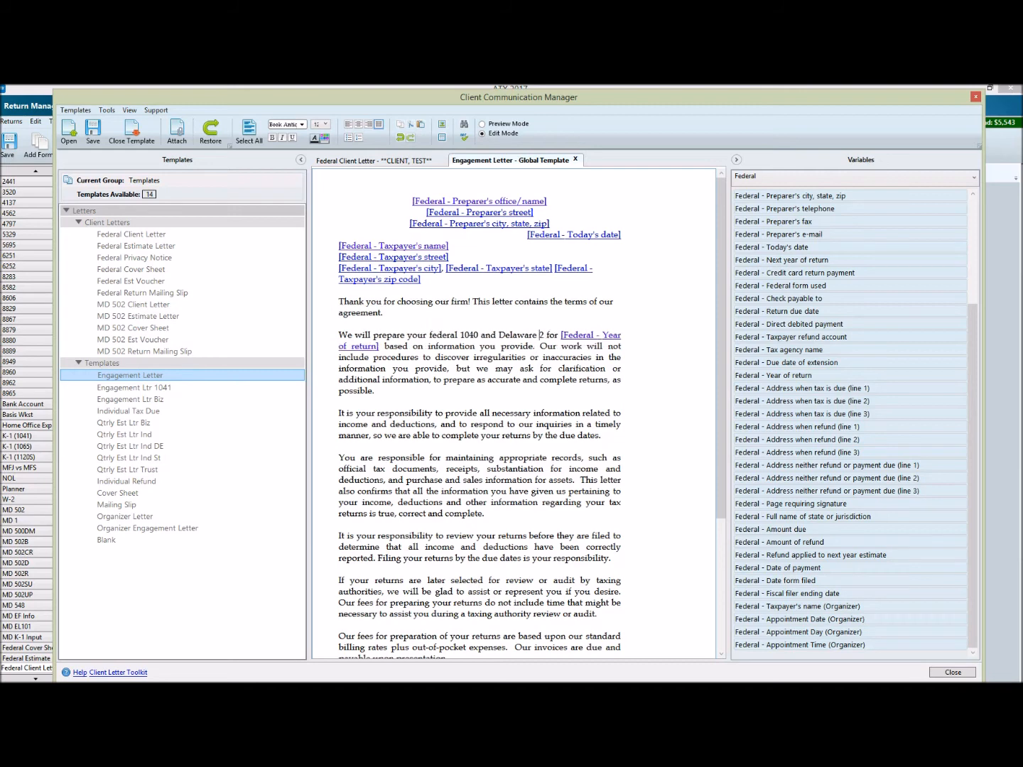
type("10")
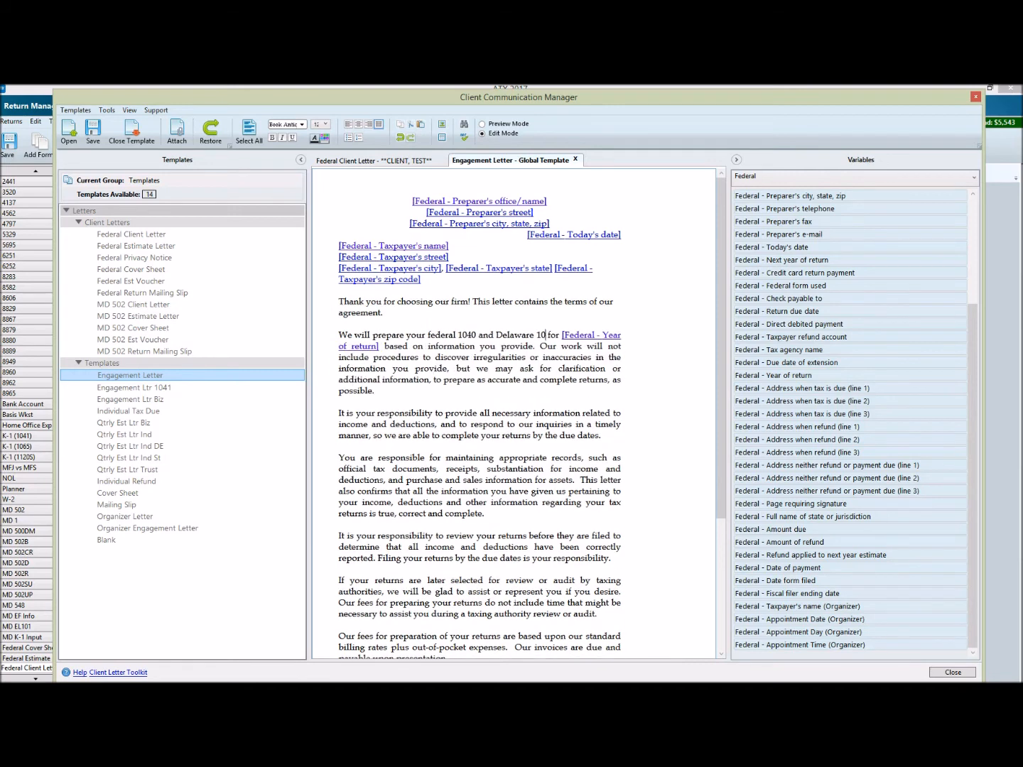
type("0")
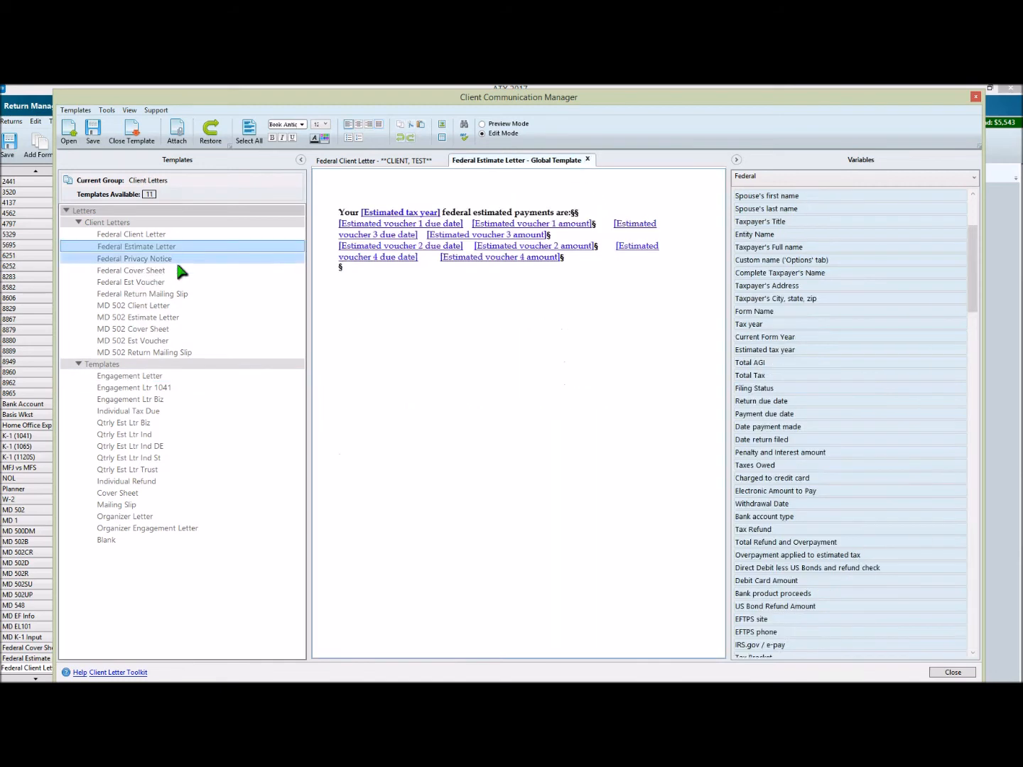
Step: Compare the Federal Client Letter with the global Federal Estimate Letter template and check the spacing between its voucher variables
left_click(423, 158)
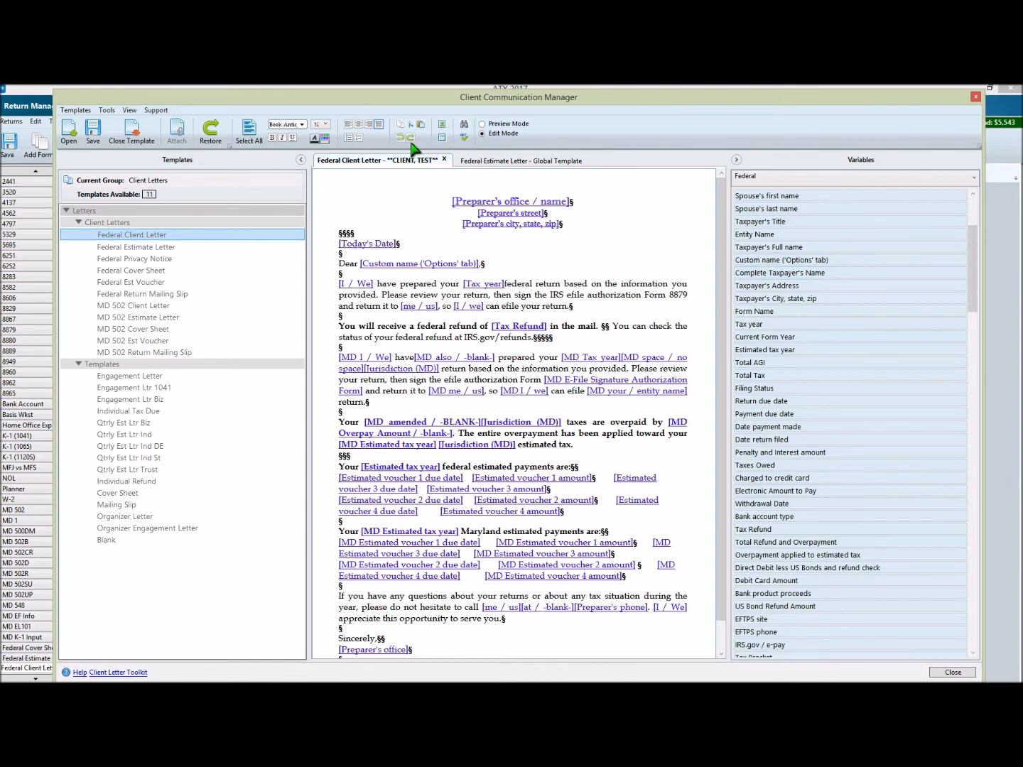
left_click(487, 161)
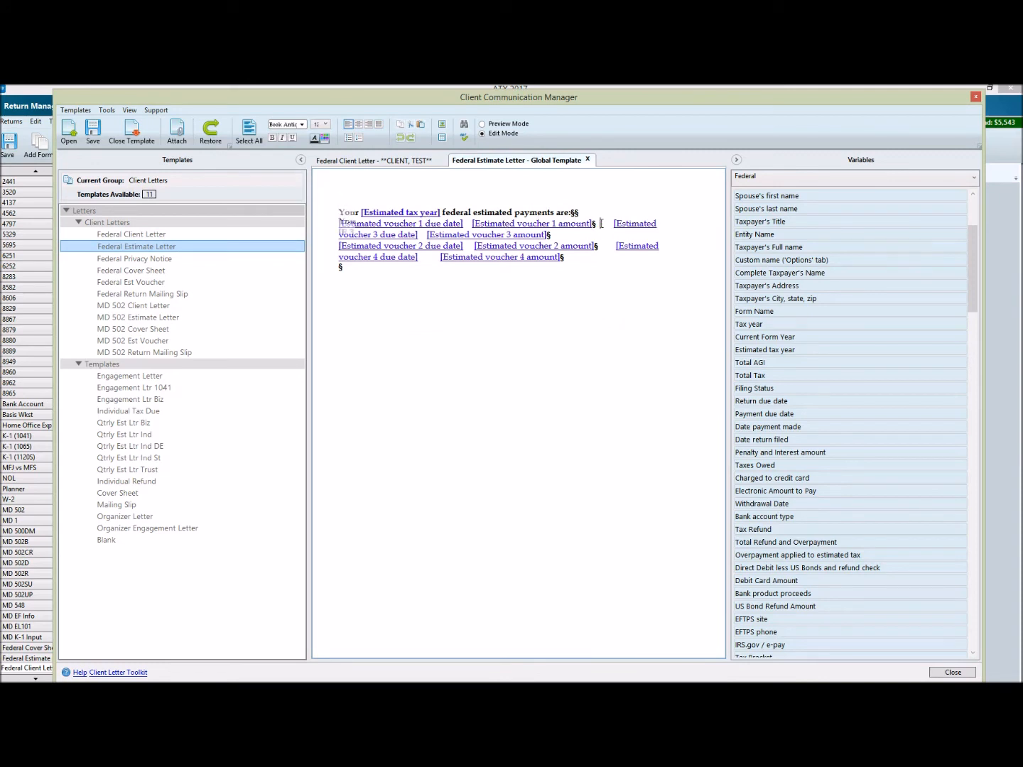
left_click(245, 136)
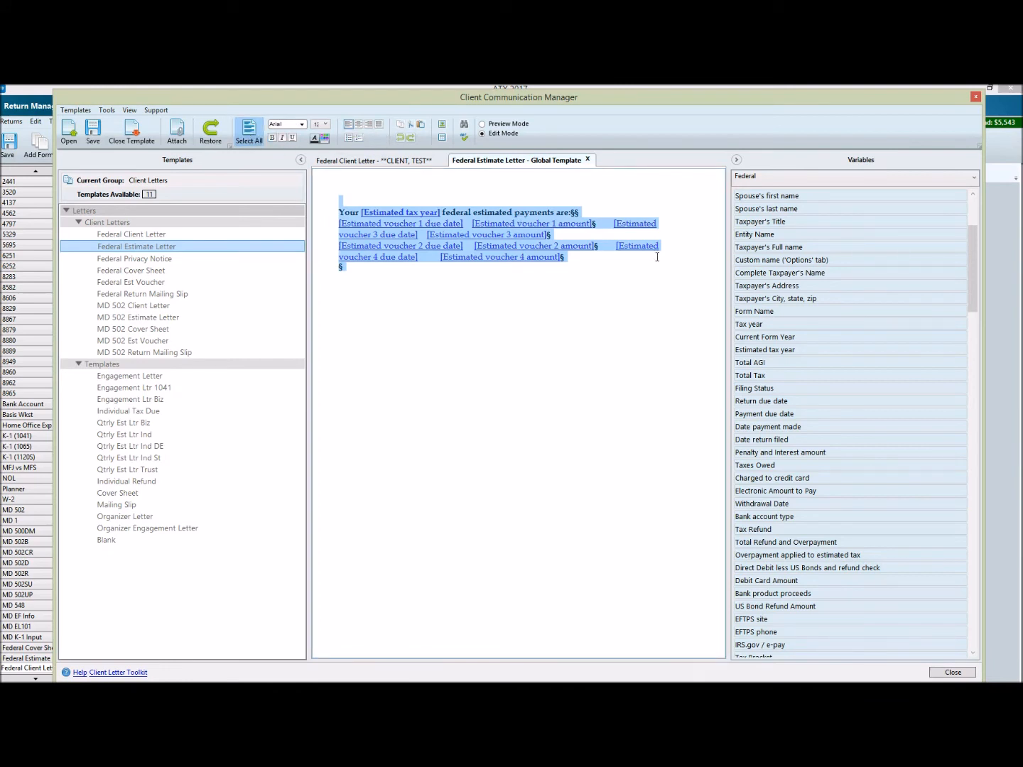
left_click(604, 223)
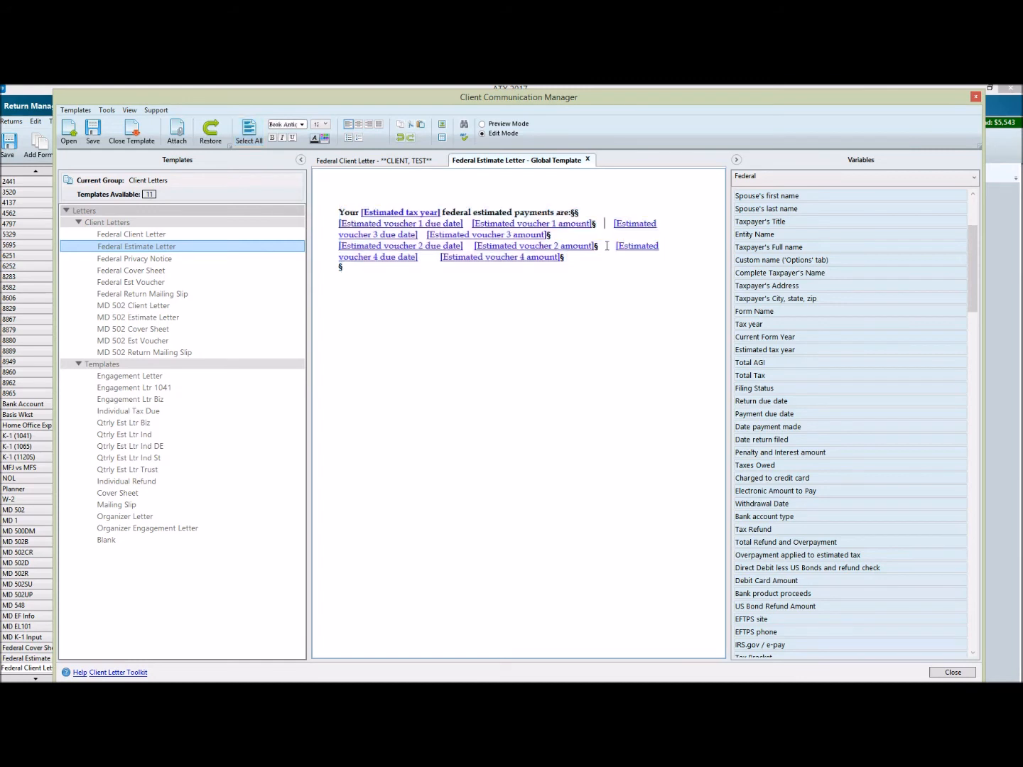
Step: Check how the Federal Estimate Letter's voucher dates and amounts line up in preview versus edit mode, and close the template
left_click(507, 125)
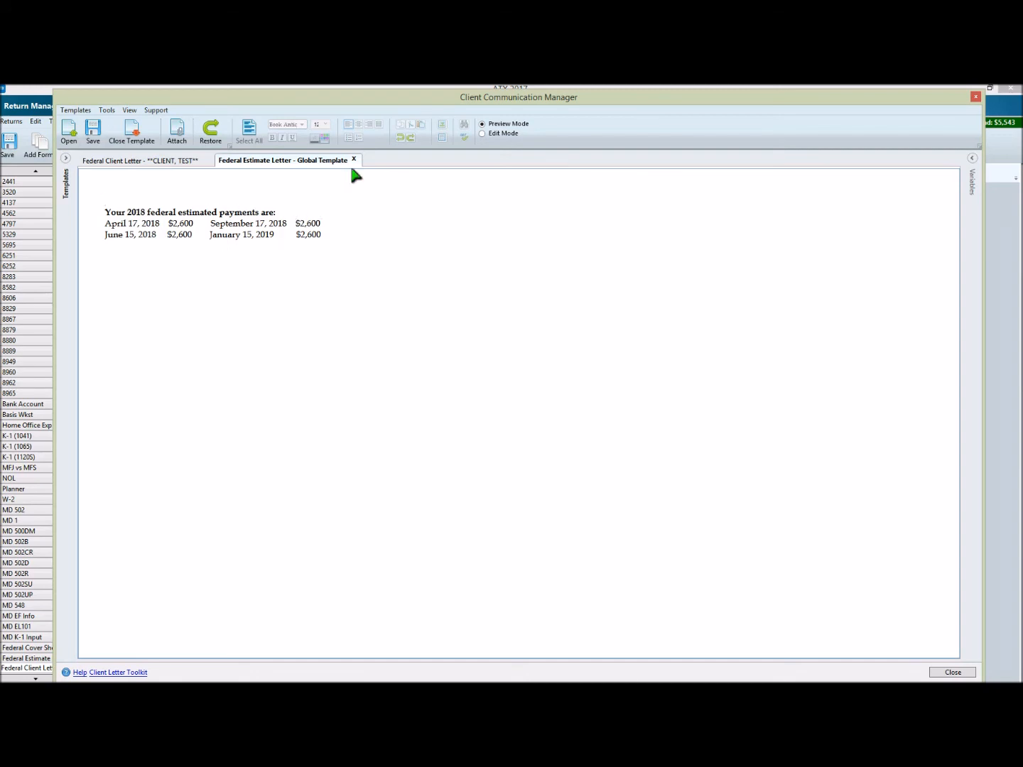
left_click(503, 133)
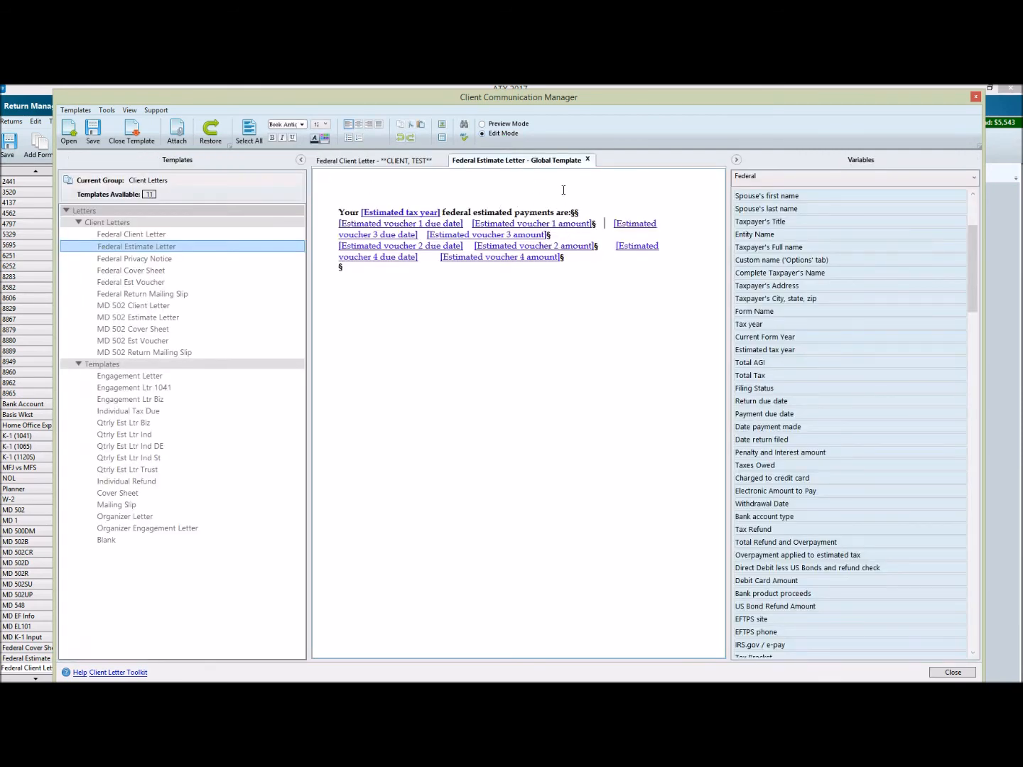
key("Down")
key("Down")
key("Down")
key("Up")
key("Right")
left_click(503, 124)
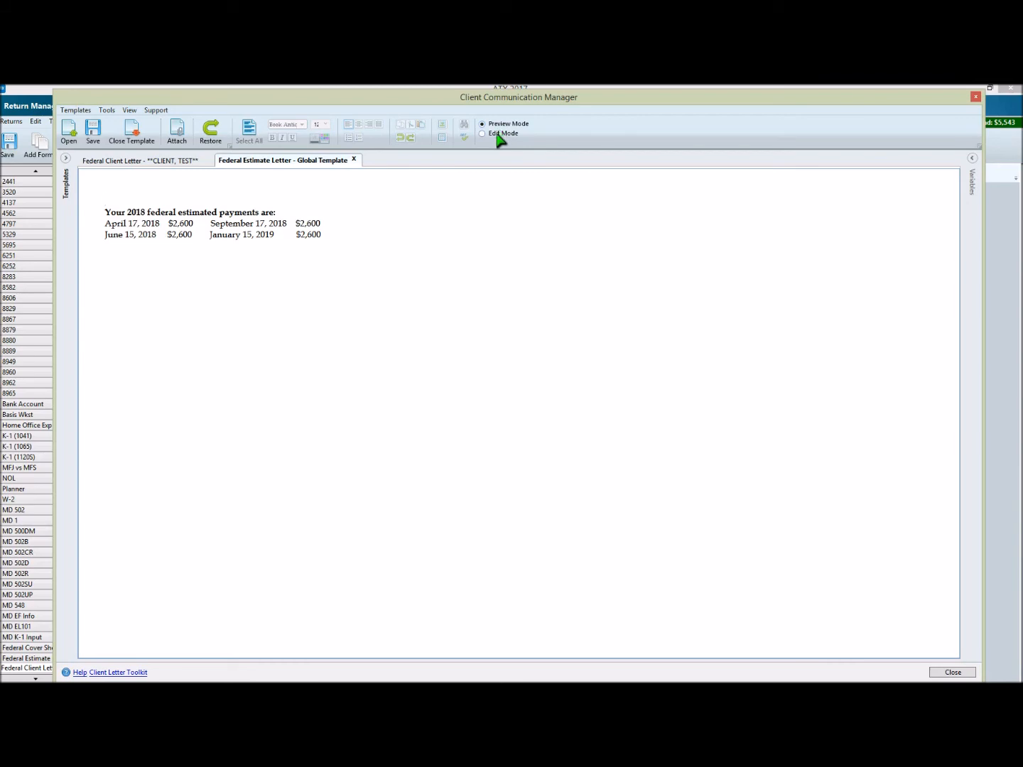
left_click(499, 135)
left_click(588, 158)
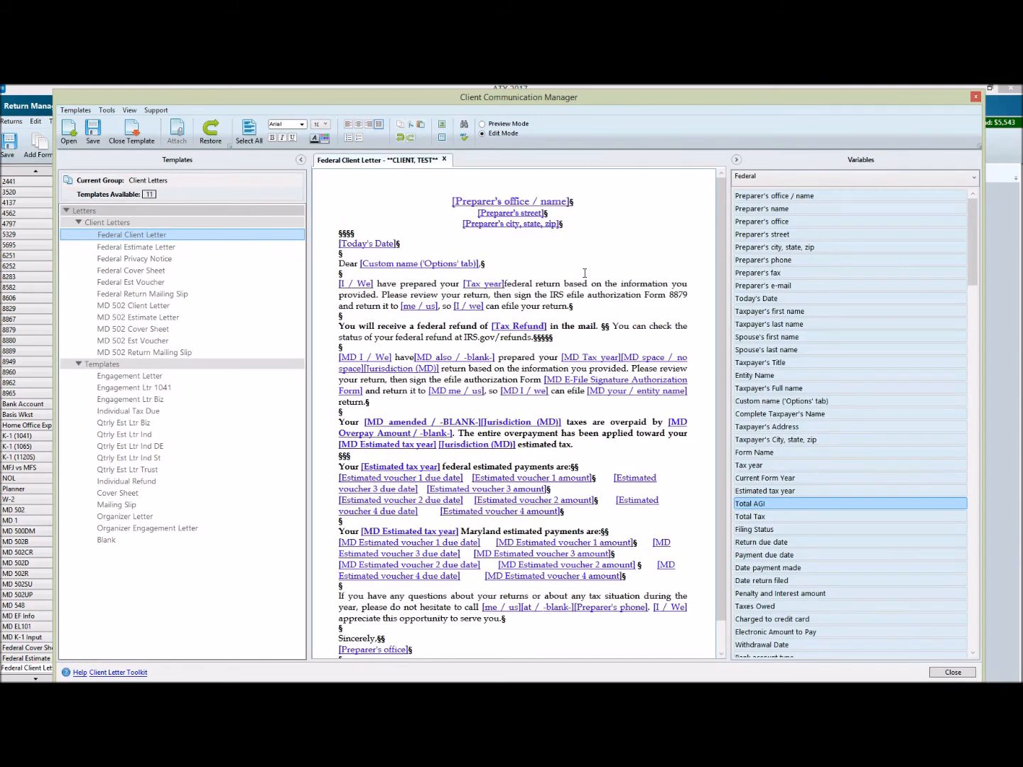
Step: Preview the edited Federal Client Letter and close the Client Communication Manager, declining to save the template again
left_click(515, 124)
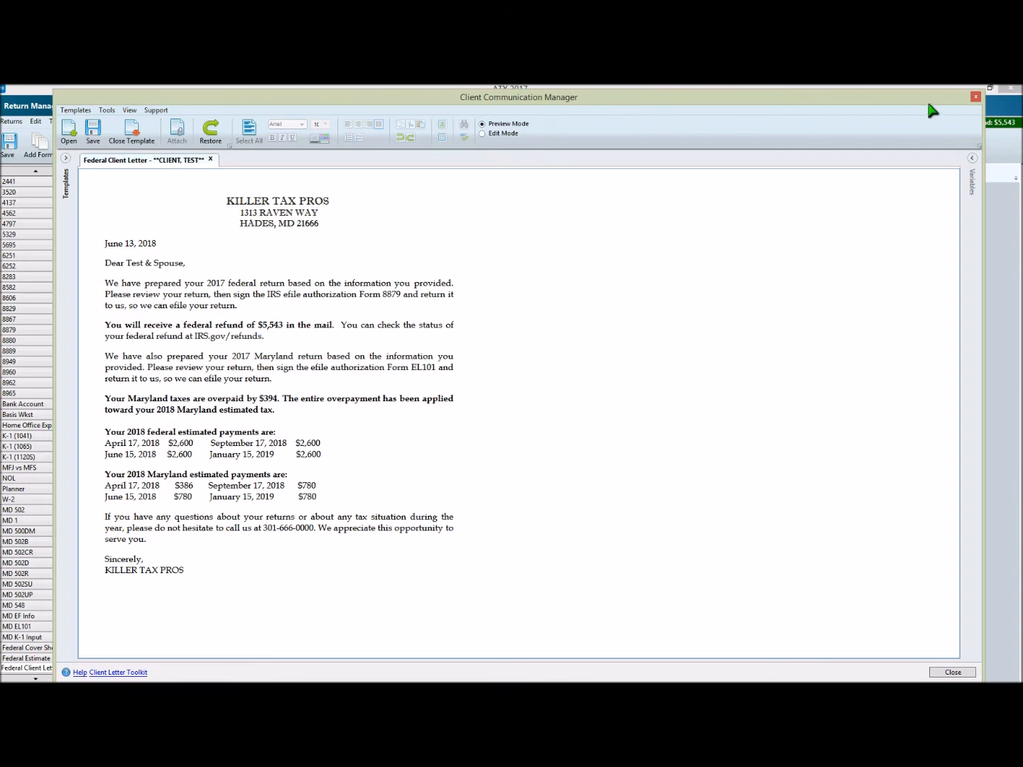
left_click(974, 97)
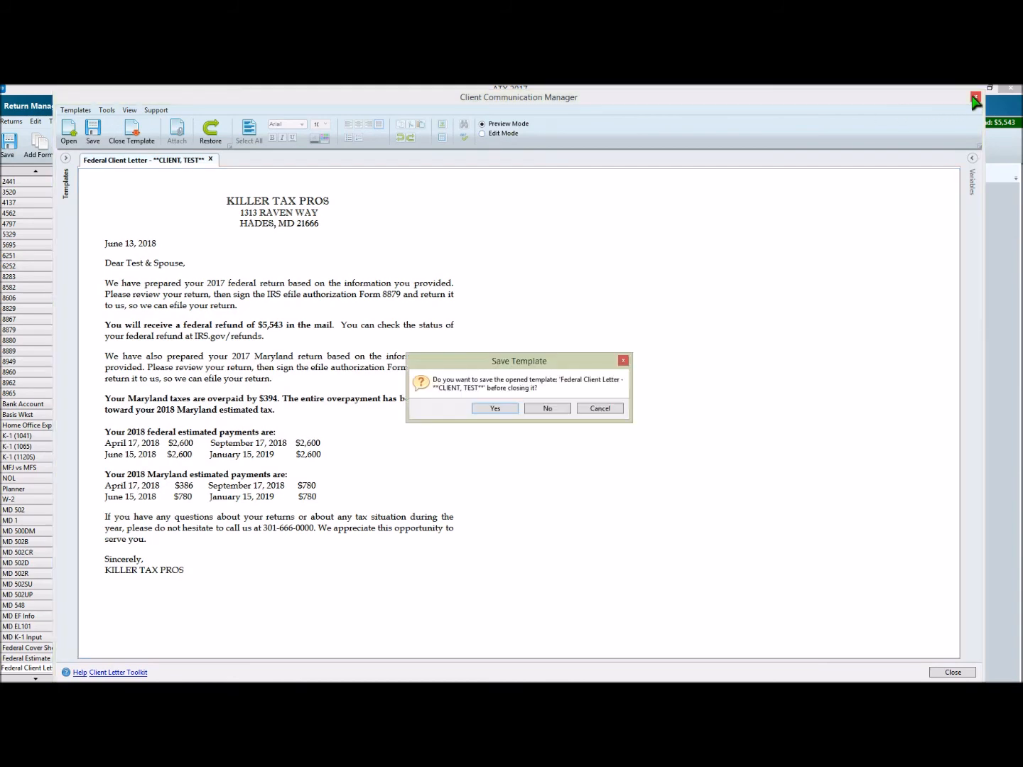
left_click(552, 408)
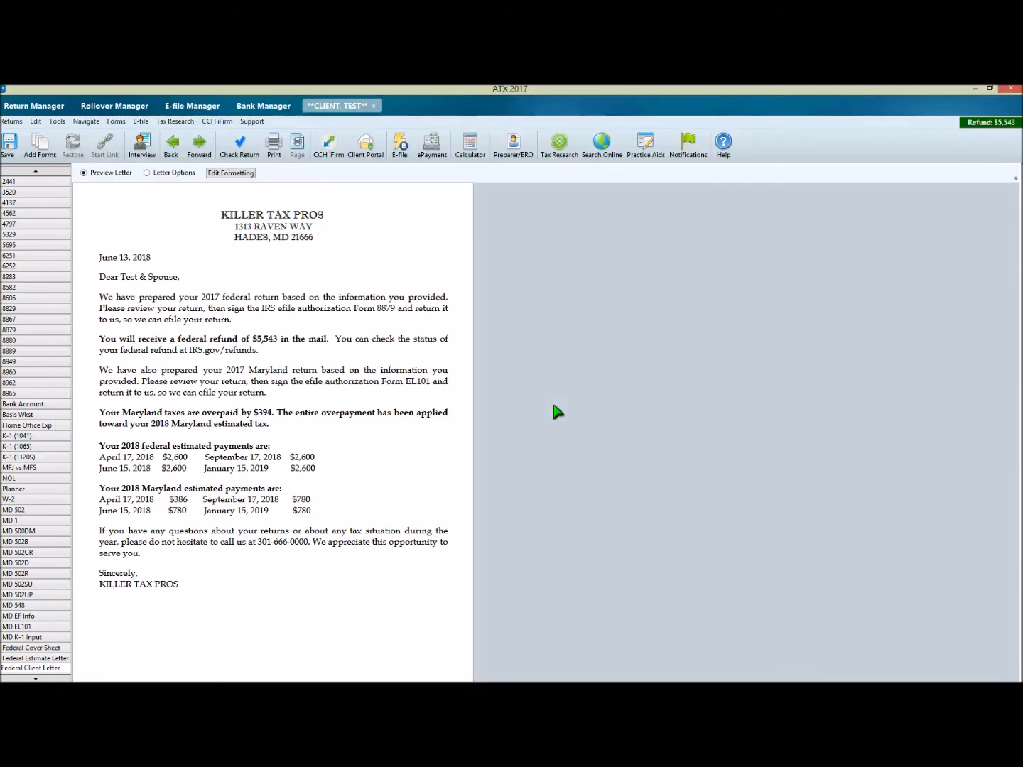
Step: Move the Federal Estimate Letter section above MD 502 Client Letter in the Federal Client Letter's paragraph selections and preview the letter
left_click(164, 174)
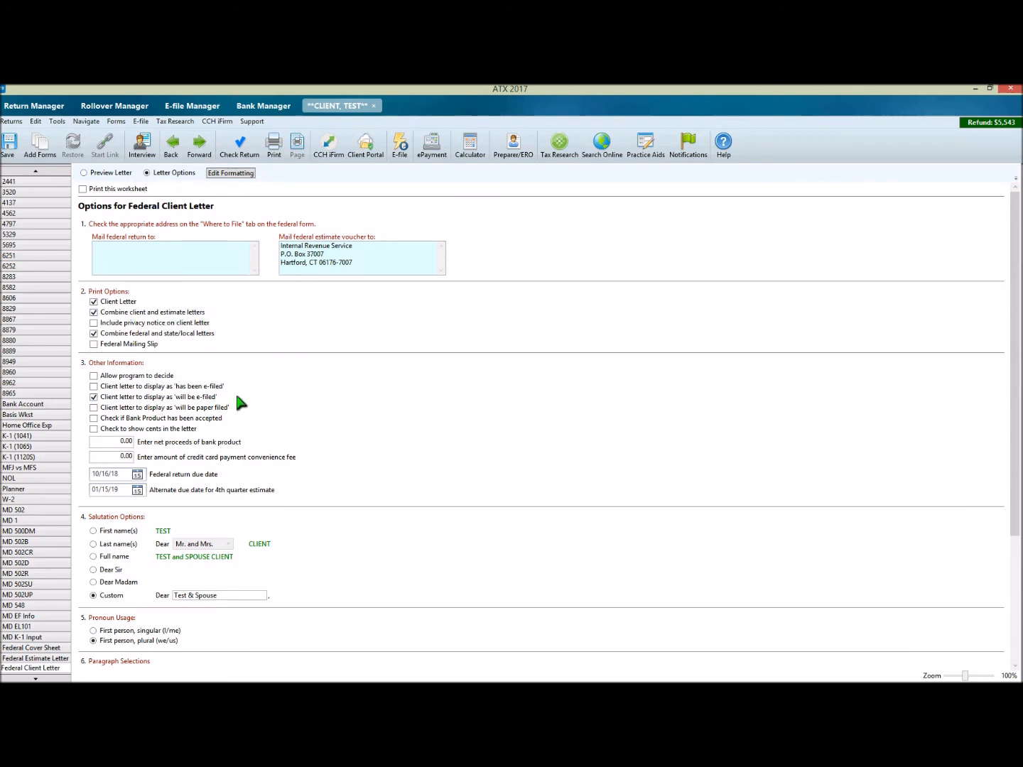
scroll(251, 400, "down", 5)
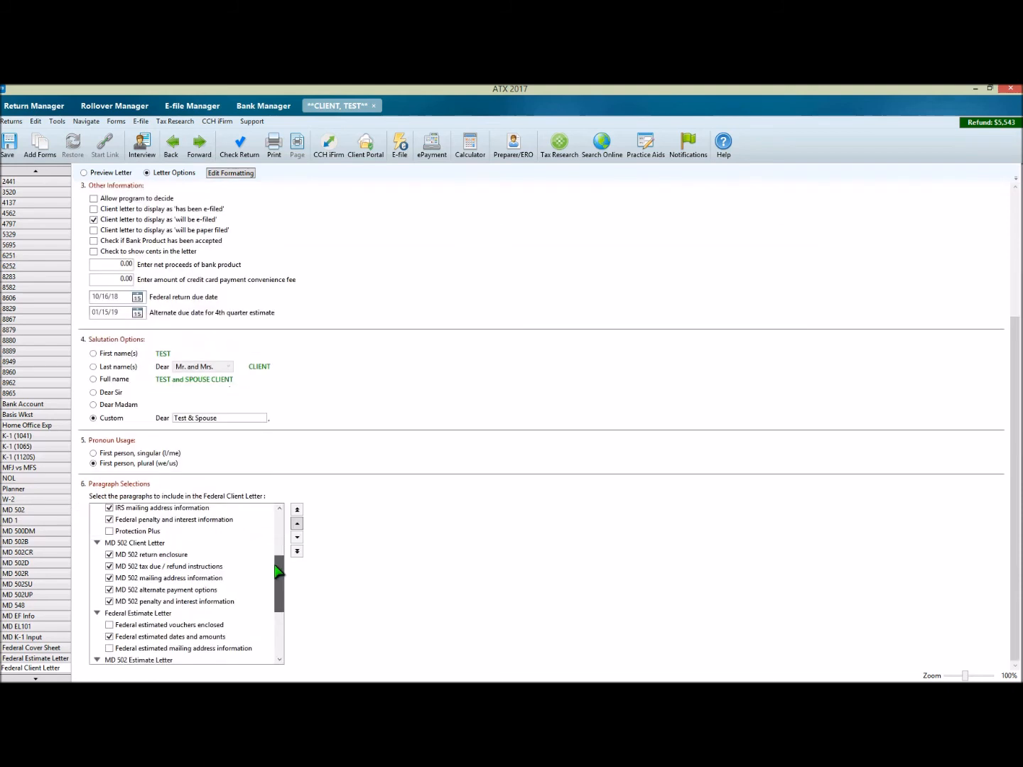
scroll(278, 571, "down", 1)
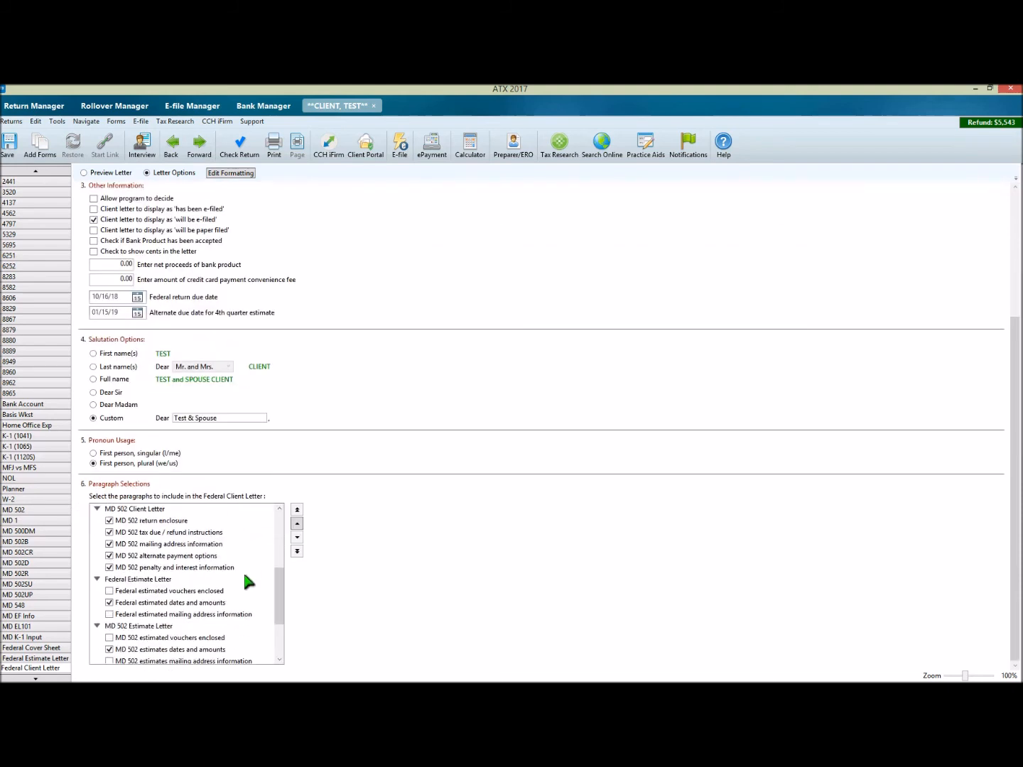
left_click(149, 581)
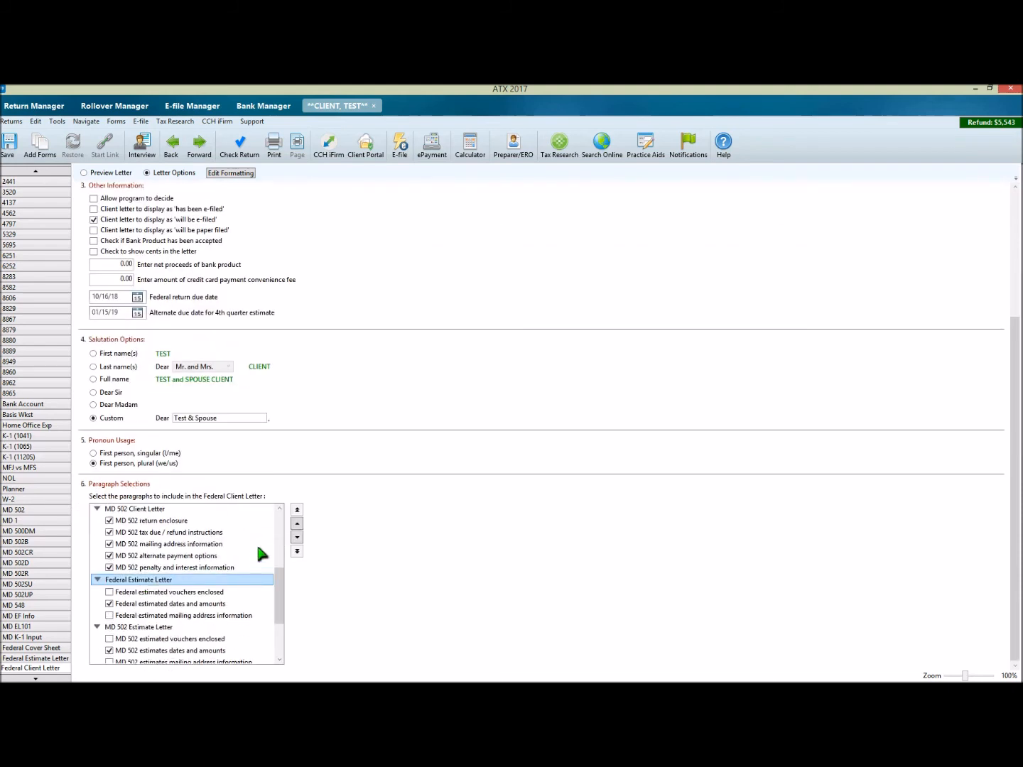
left_click(298, 527)
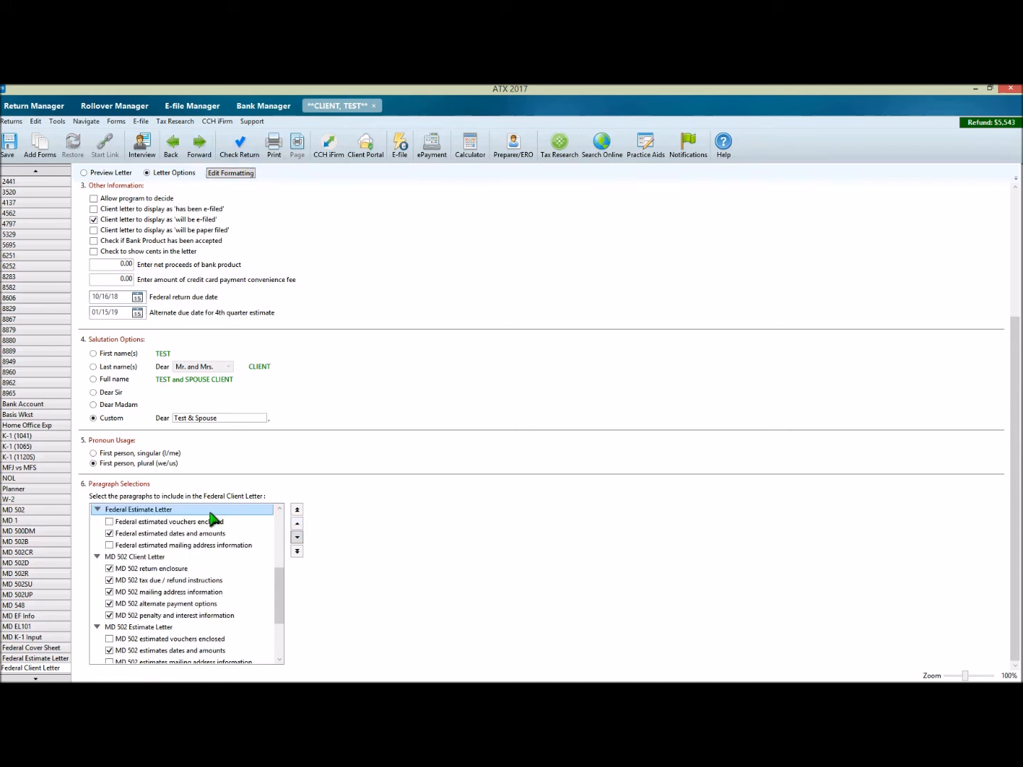
left_click(103, 173)
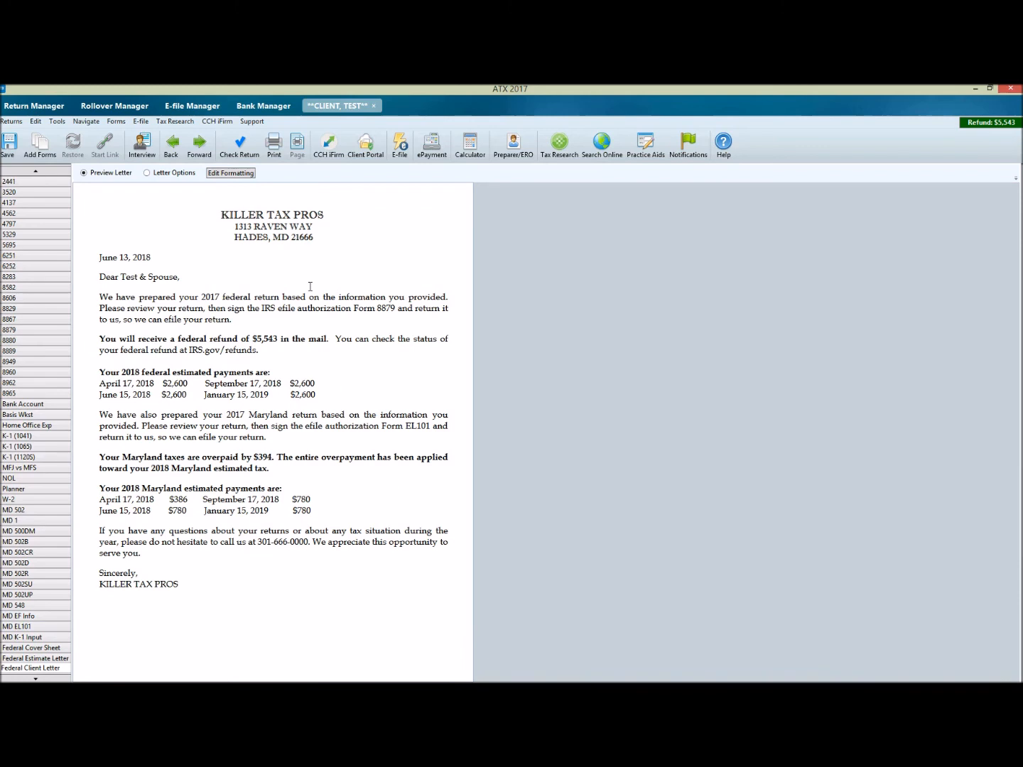
Step: Move the Federal Estimate Letter section back below MD 502 Client Letter in the paragraph selections and preview the letter again
left_click(169, 175)
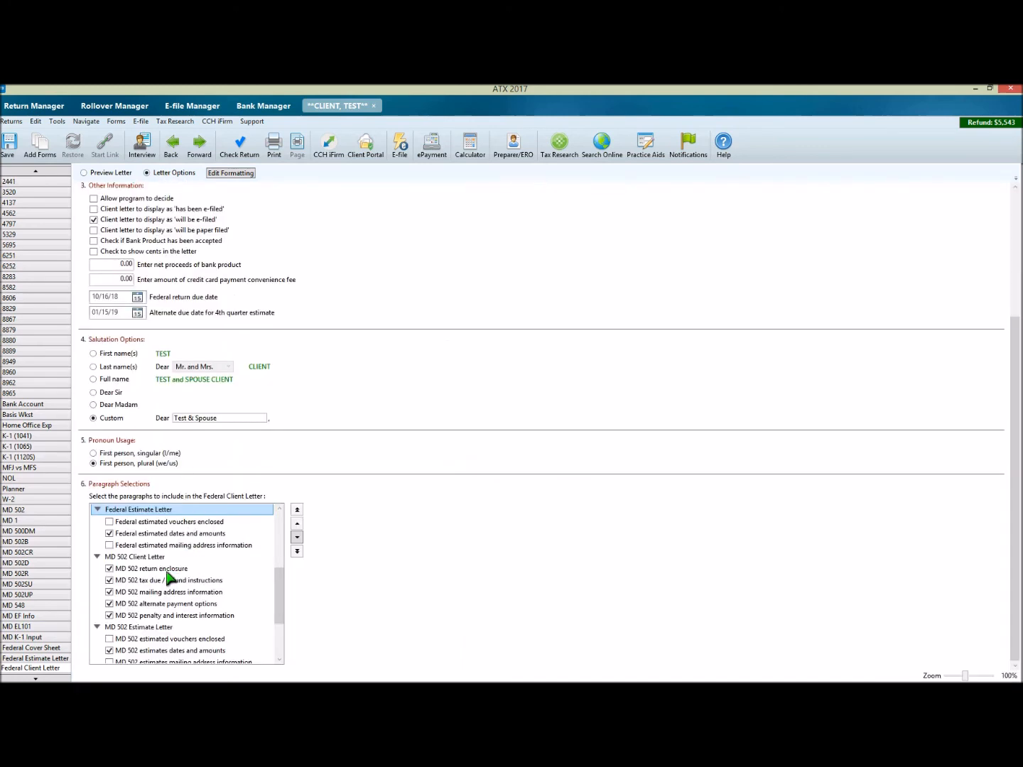
left_click(297, 537)
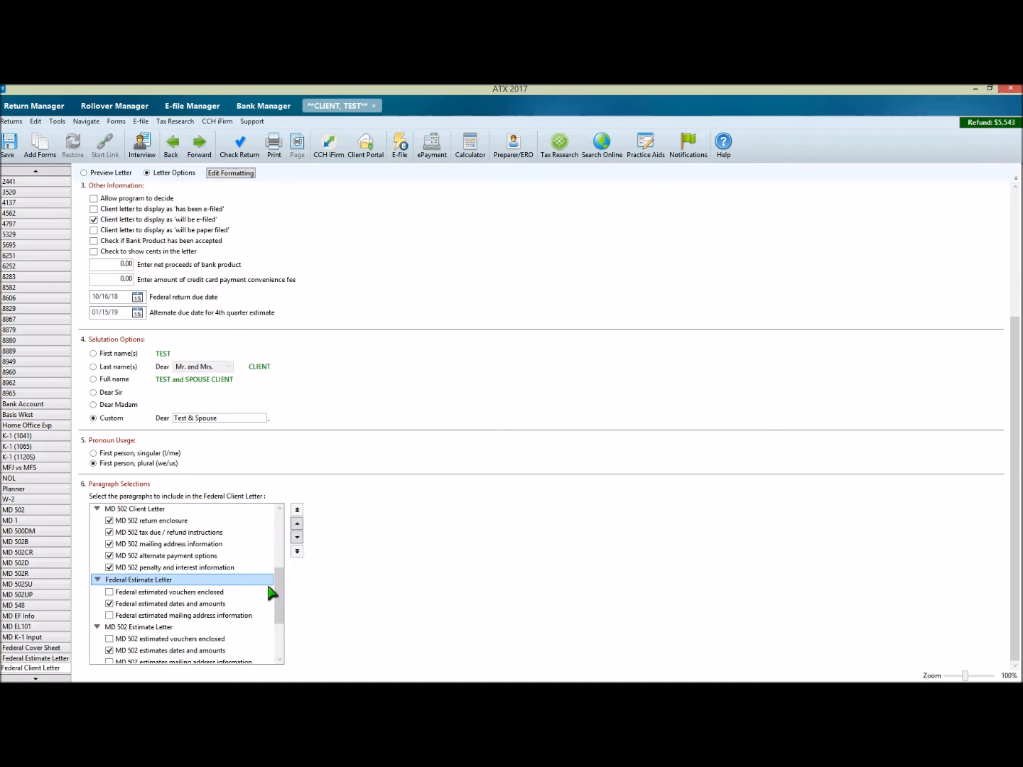
left_click_drag(279, 594, 278, 619)
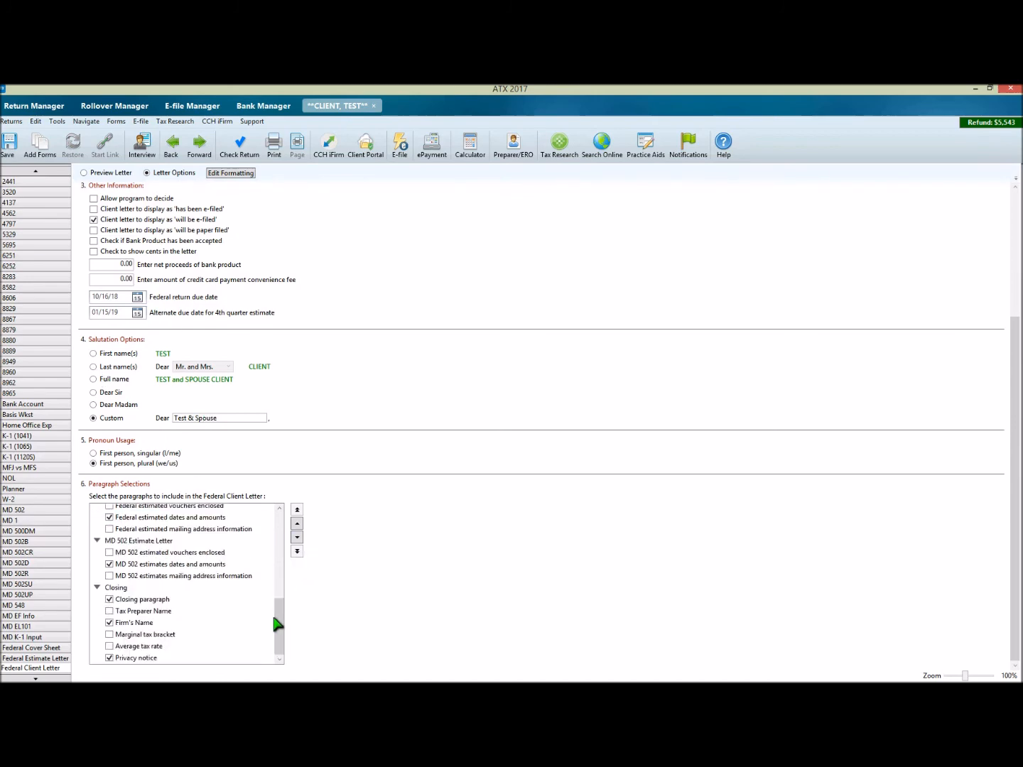
left_click(108, 174)
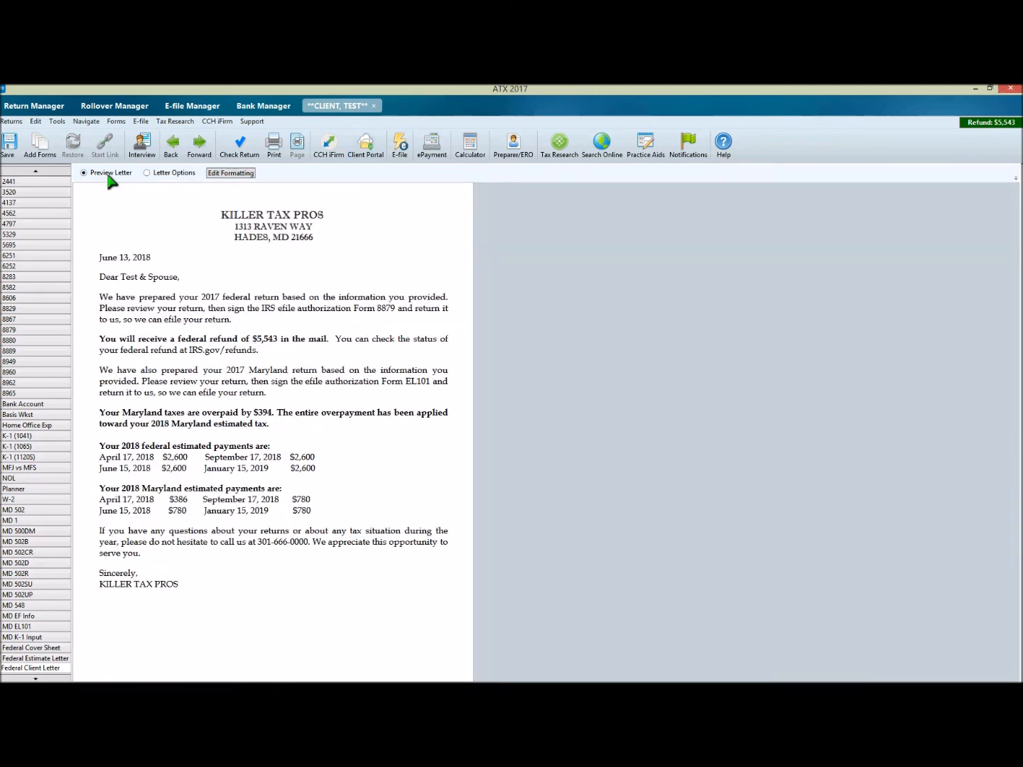
Step: Open the Federal Client Letter for format editing, and open Federal Refund Totally Applied.rtf from the ATX Letters folder in WordPad
left_click(229, 173)
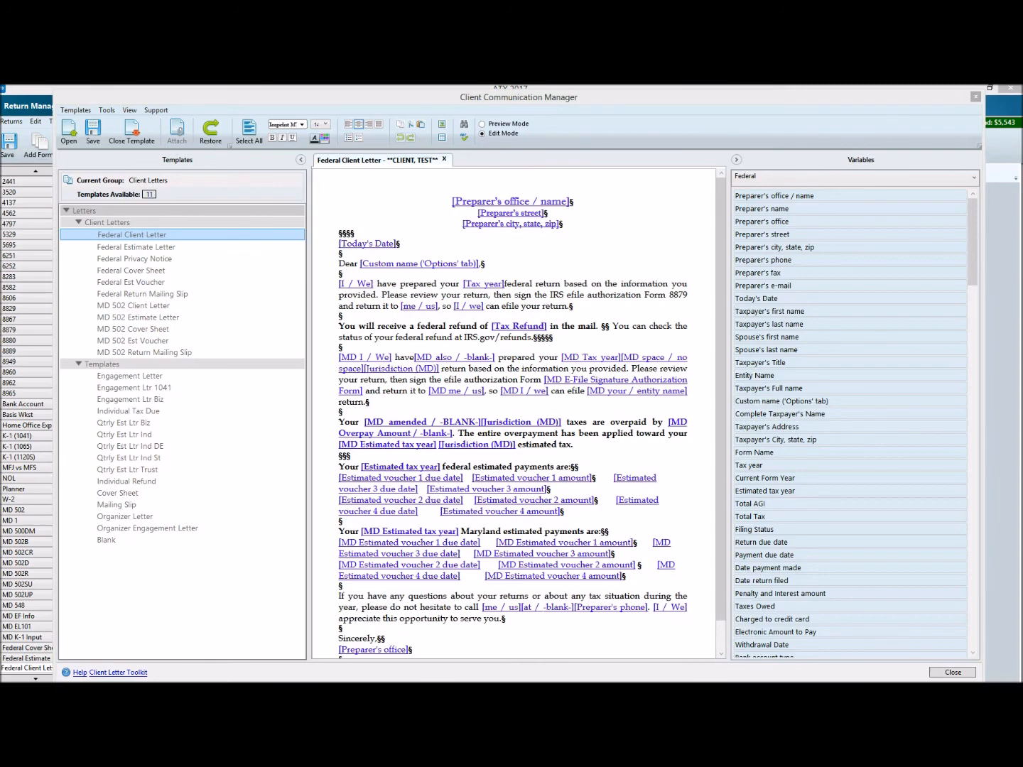
left_click_drag(0, 105, 462, 105)
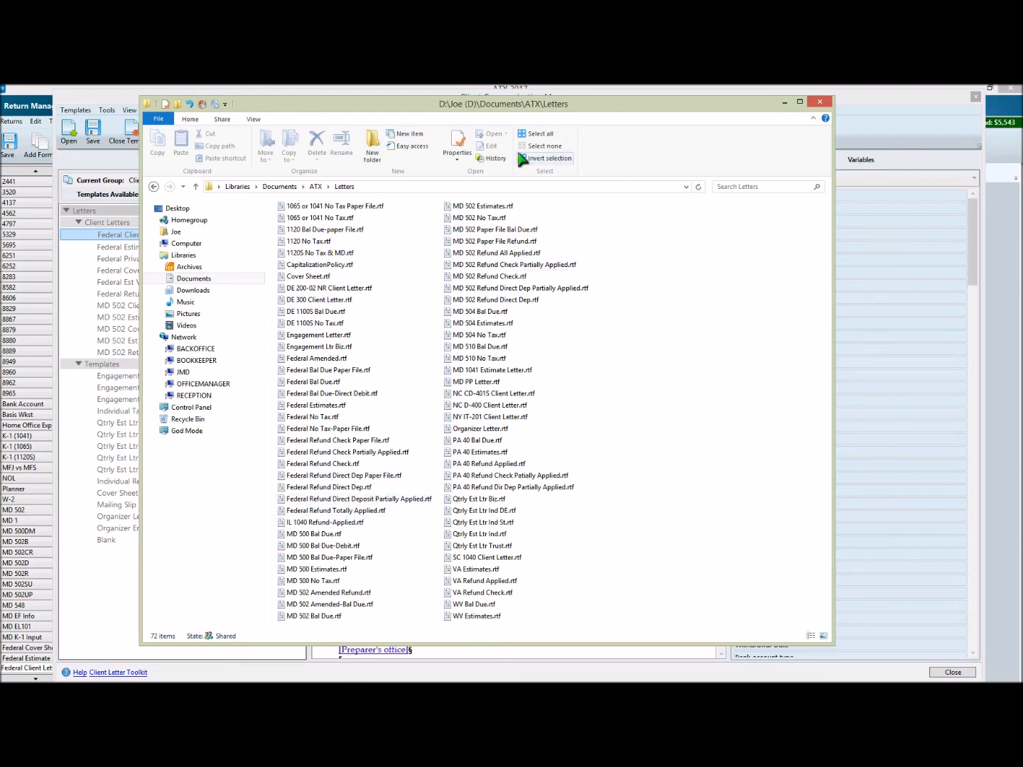
left_click(329, 467)
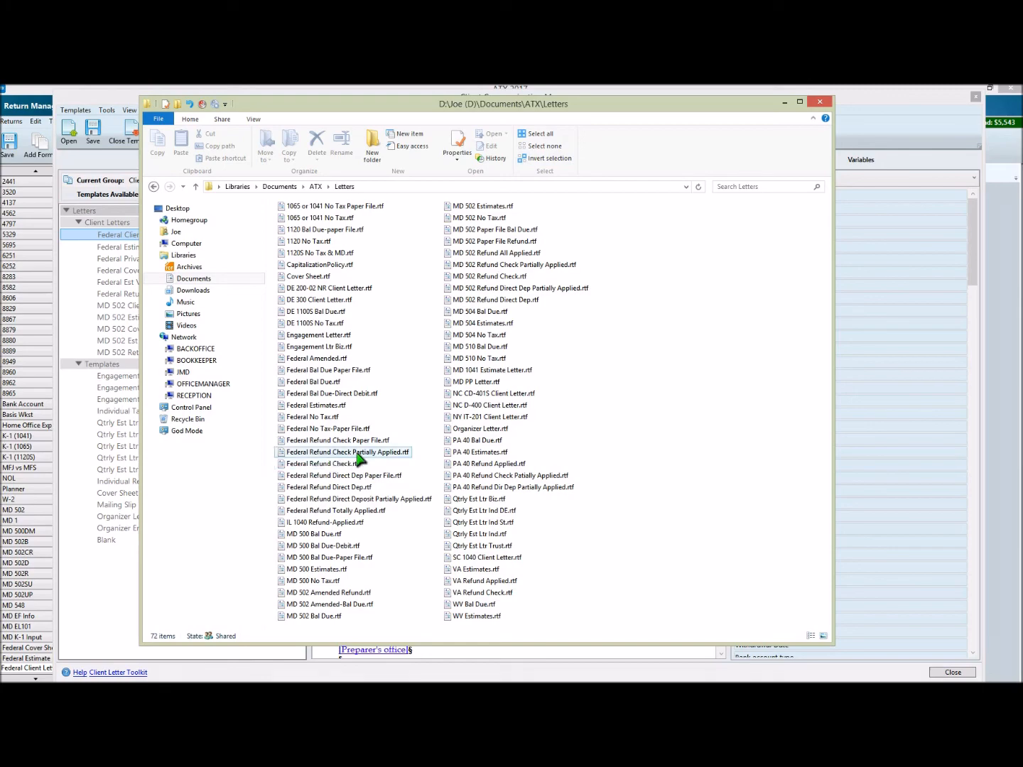
left_click_drag(585, 106, 2, 88)
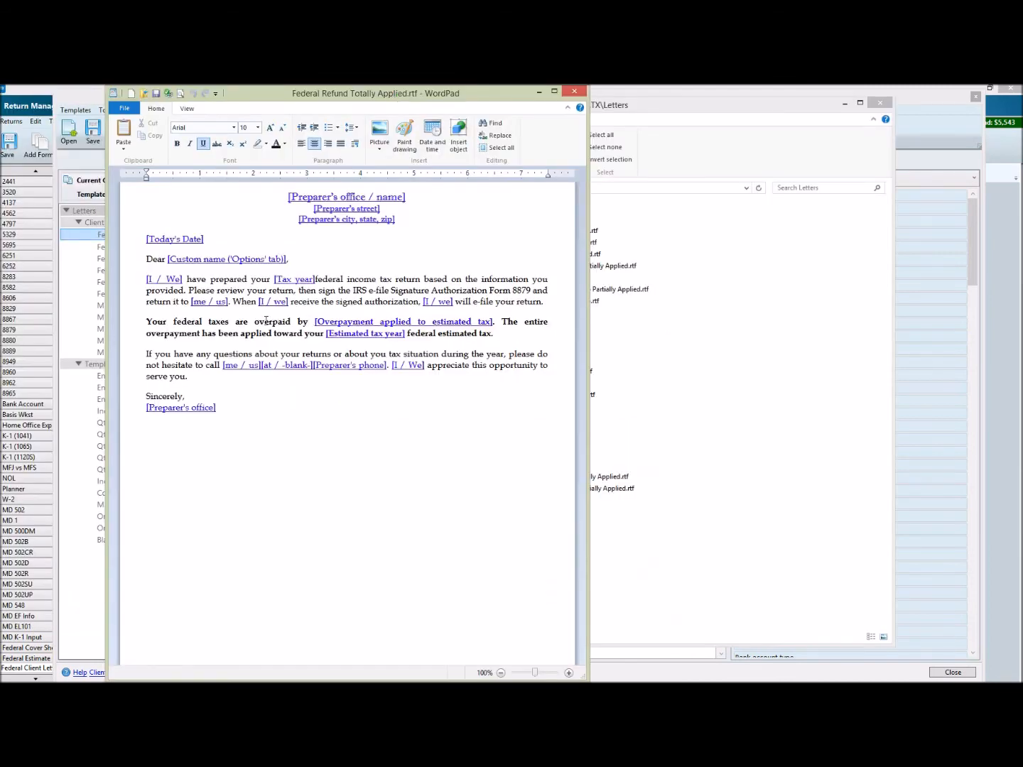
Step: Copy the bold federal overpayment paragraph from the WordPad file and select the federal refund paragraph in the Federal Client Letter as its target
triple_click(266, 322)
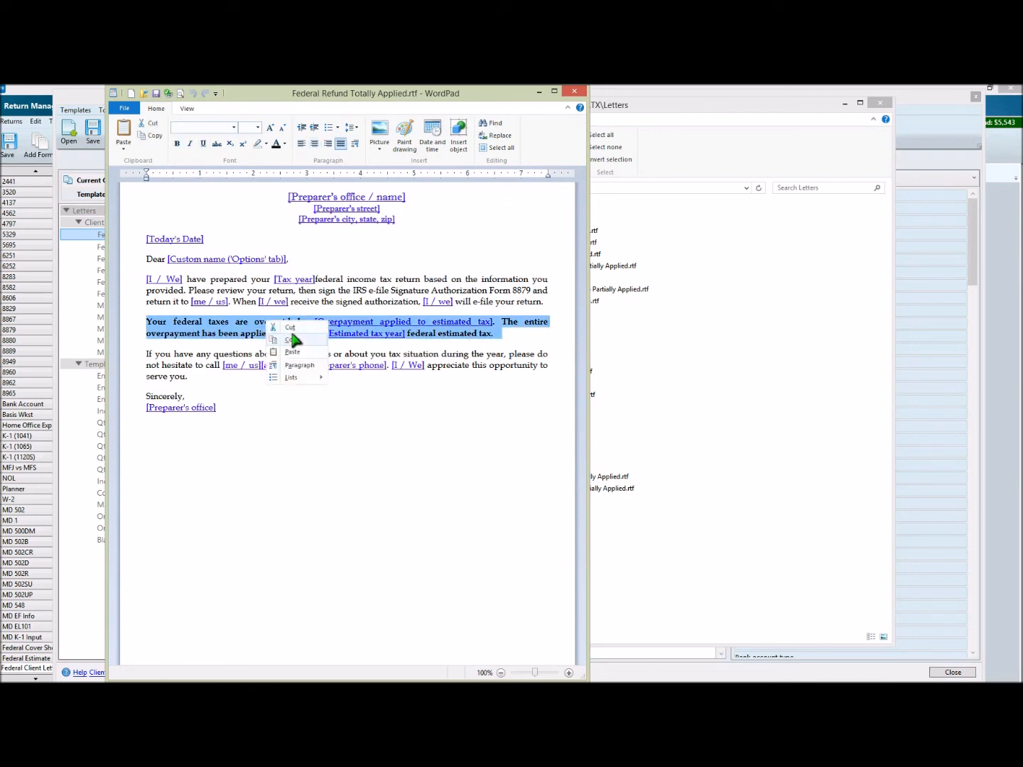
left_click_drag(378, 93, 0, 117)
left_click_drag(511, 111, 0, 128)
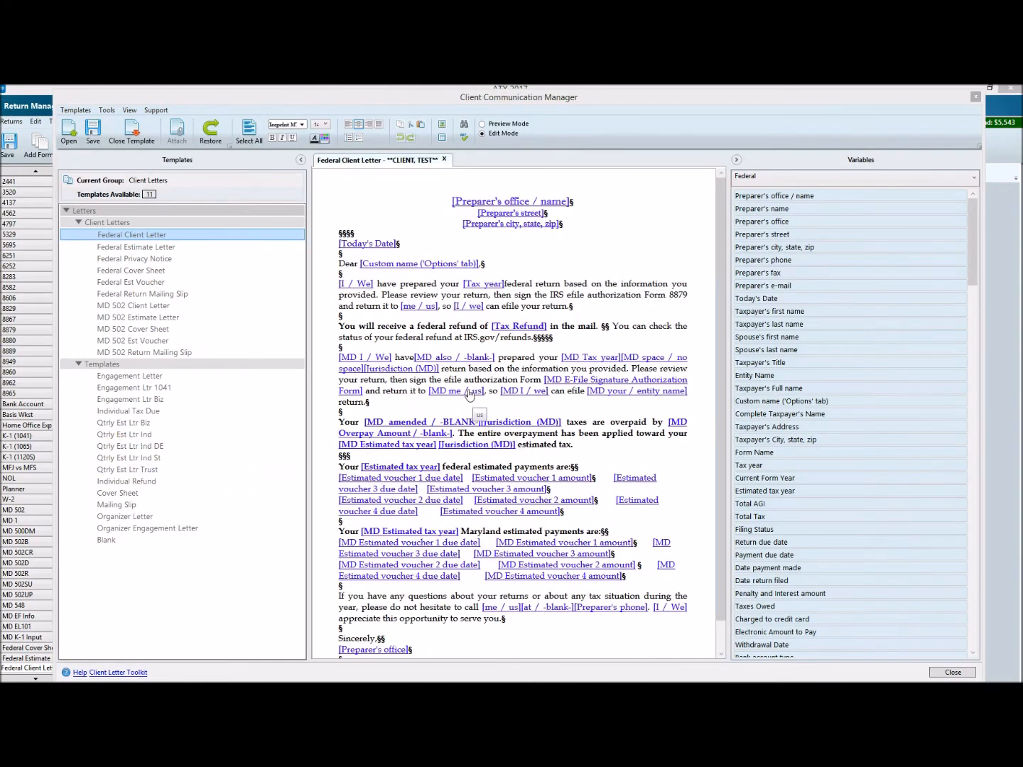
triple_click(436, 326)
left_click(437, 326)
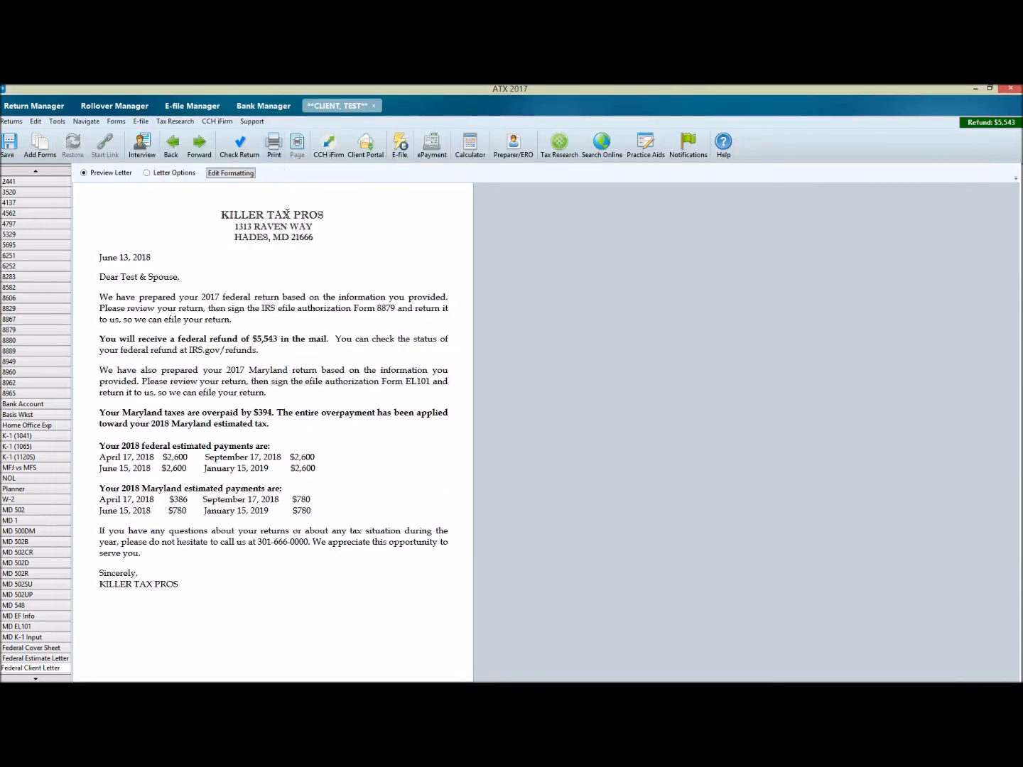
Step: Compare which client documents and forms are selected in the Preparer and Client print sets, and cancel printing
left_click(272, 147)
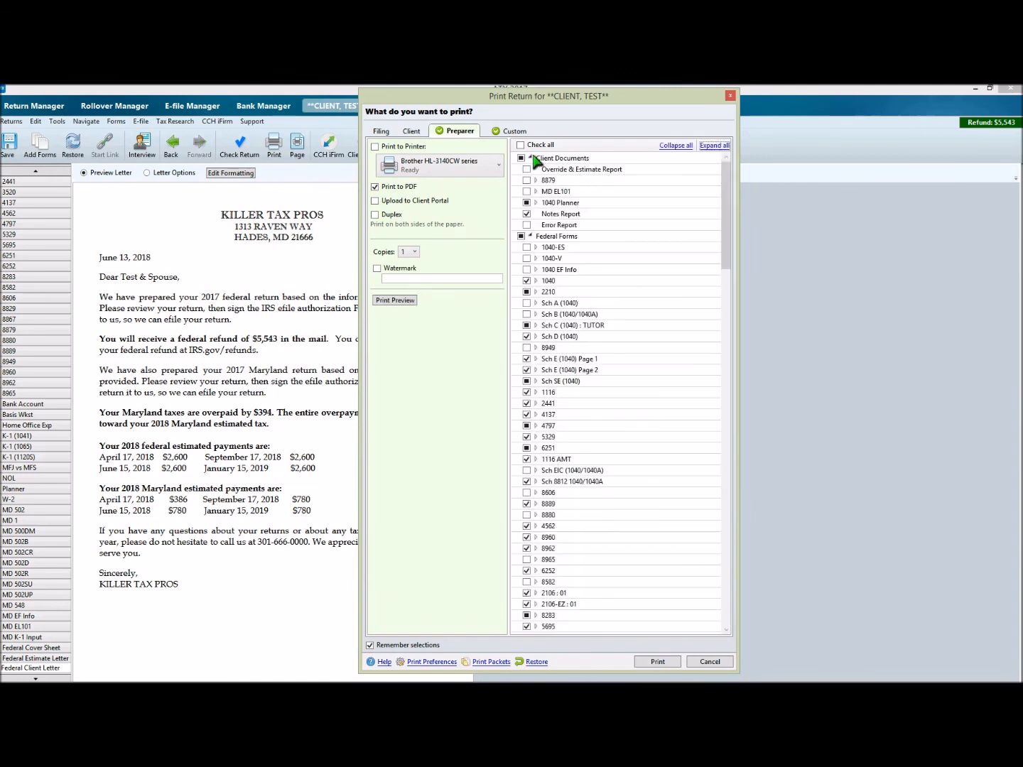
scroll(674, 295, "down", 7)
left_click(411, 130)
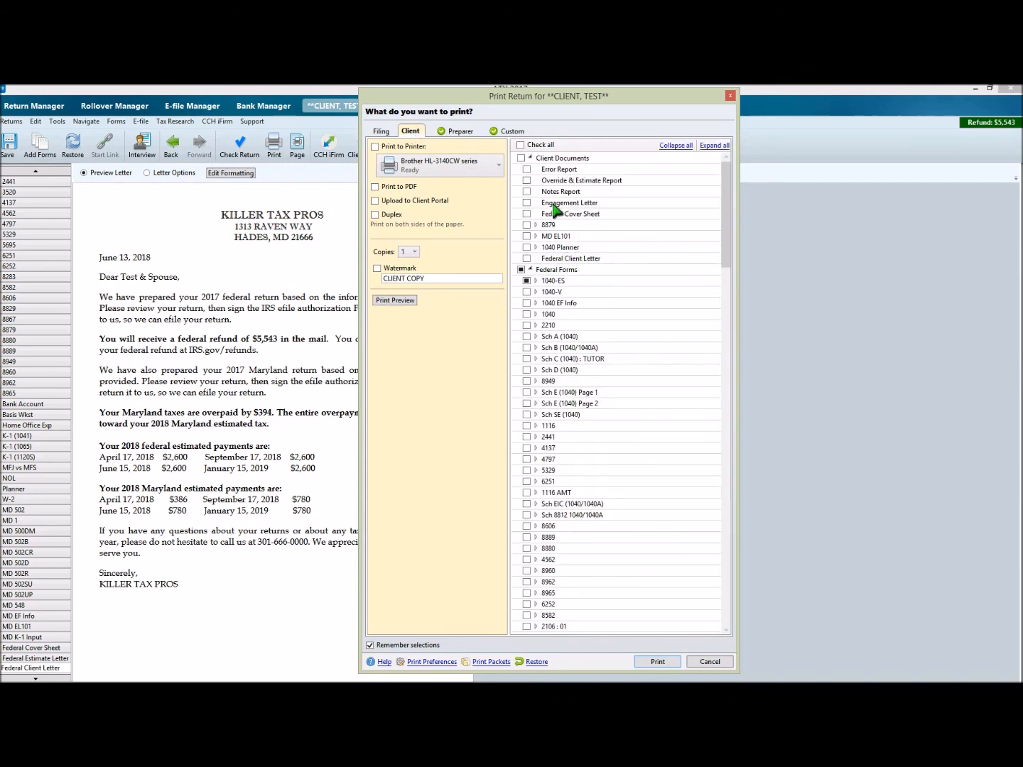
left_click(461, 134)
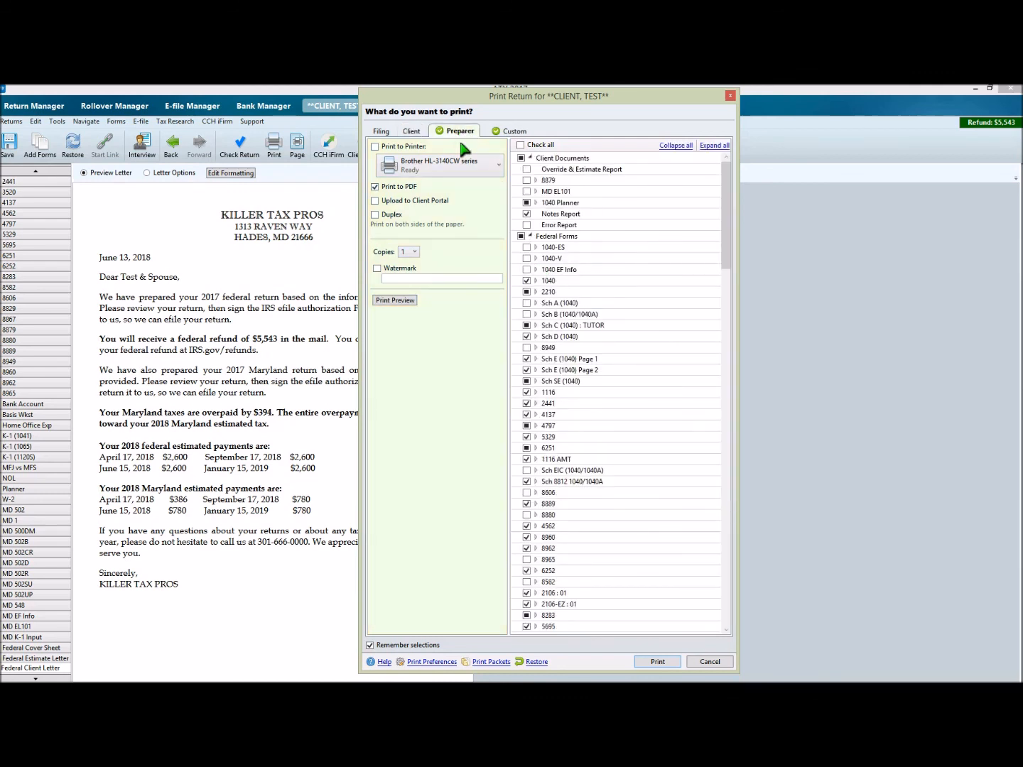
left_click(711, 662)
Step: Close the return with its changes saved, and open the test client return from the Return Manager
left_click(374, 106)
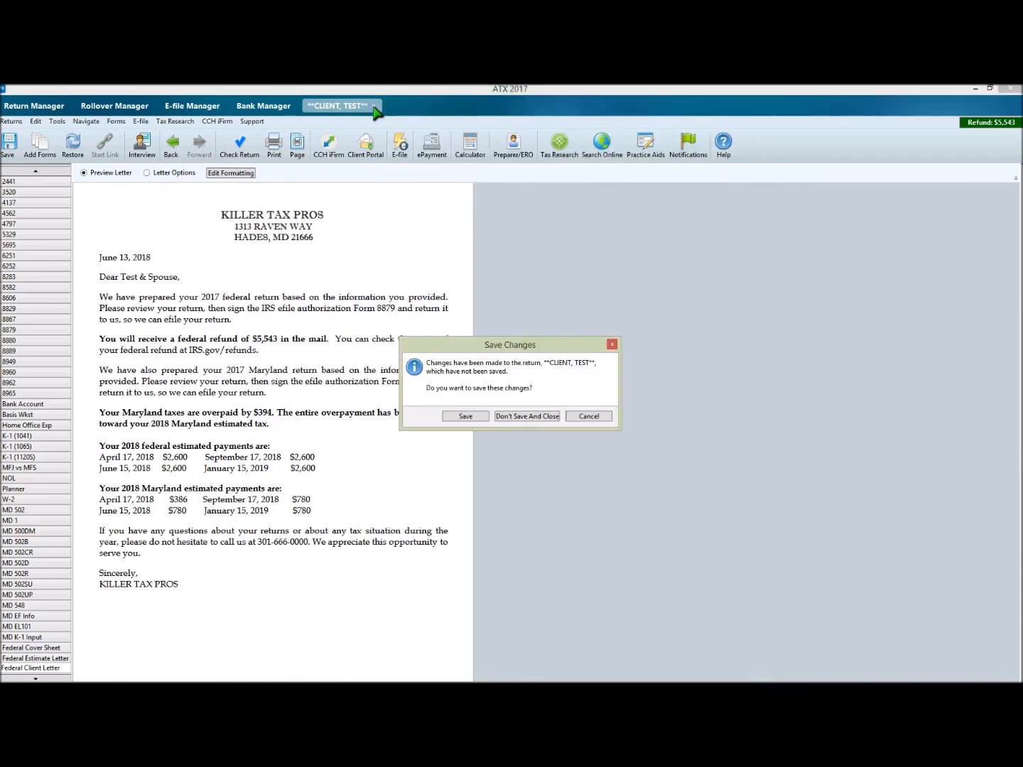
left_click(464, 416)
double_click(229, 198)
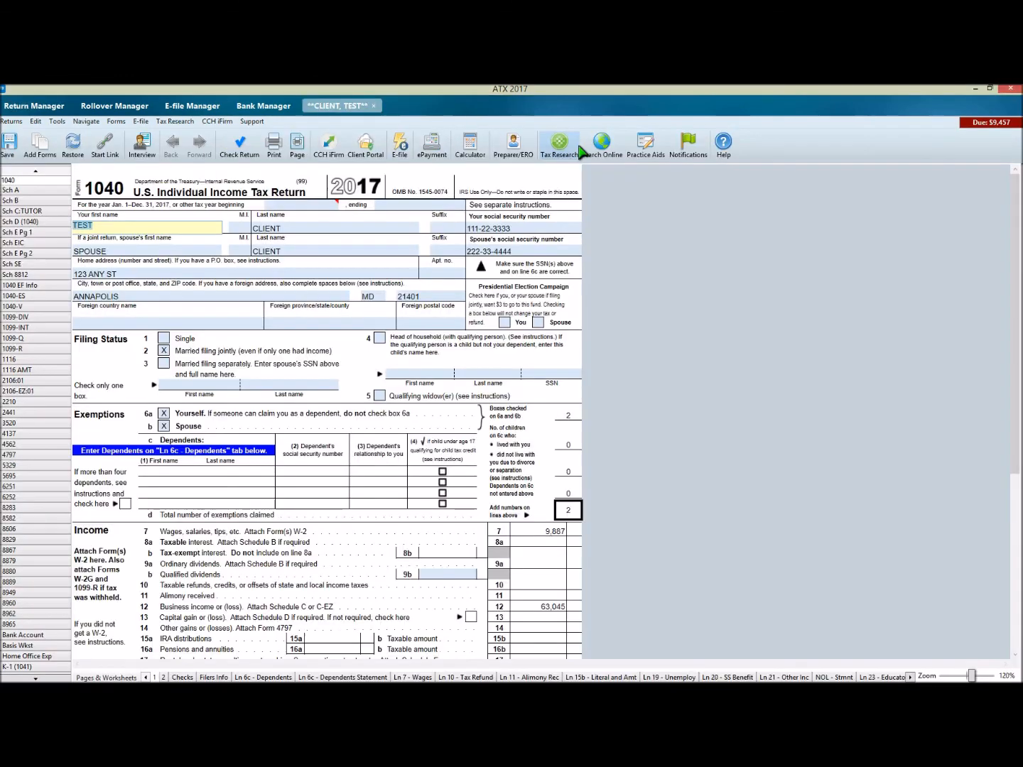
Step: Check which letters are selected in the opened return's Preparer print set, and cancel printing
left_click(275, 147)
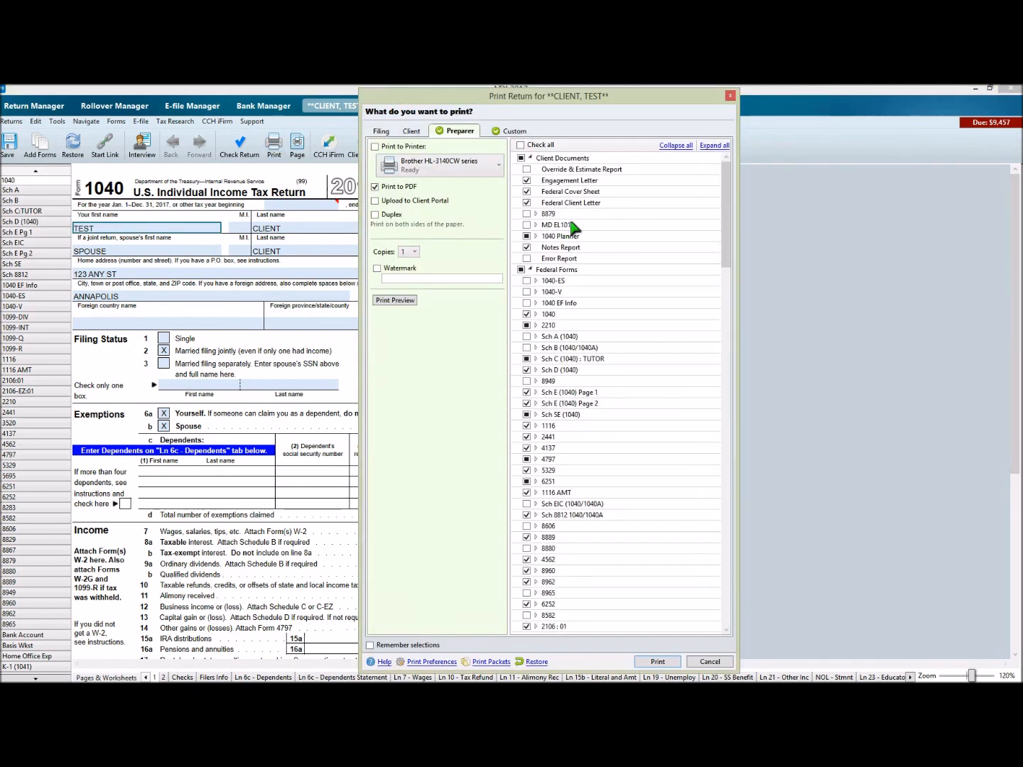
left_click(710, 661)
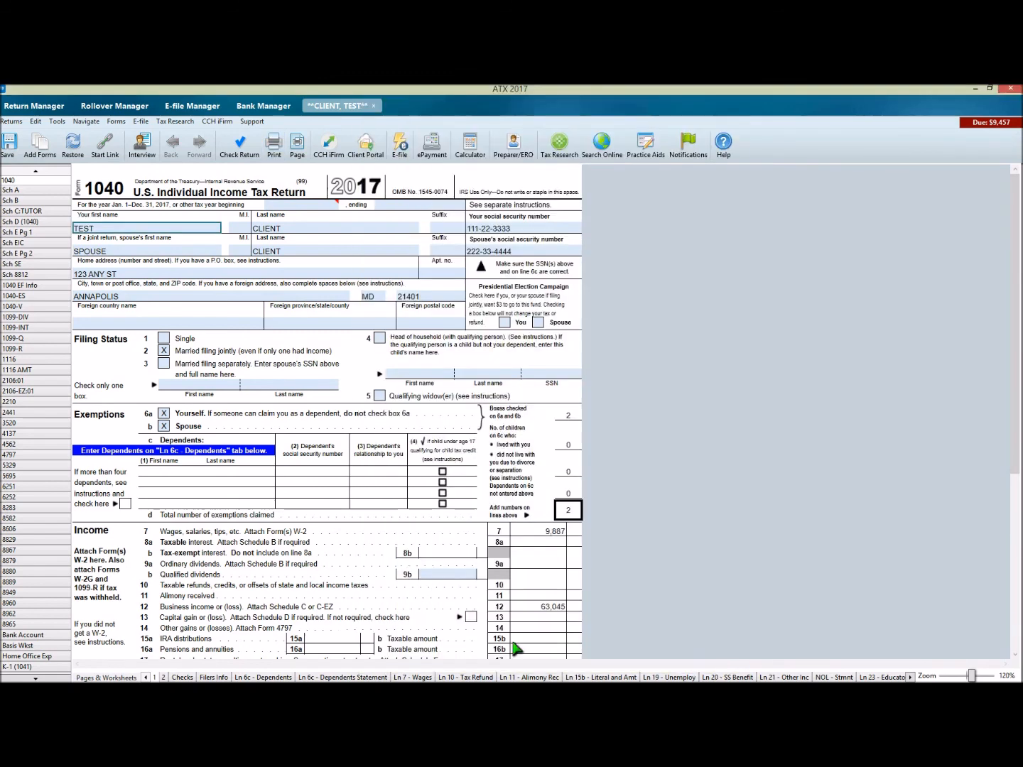